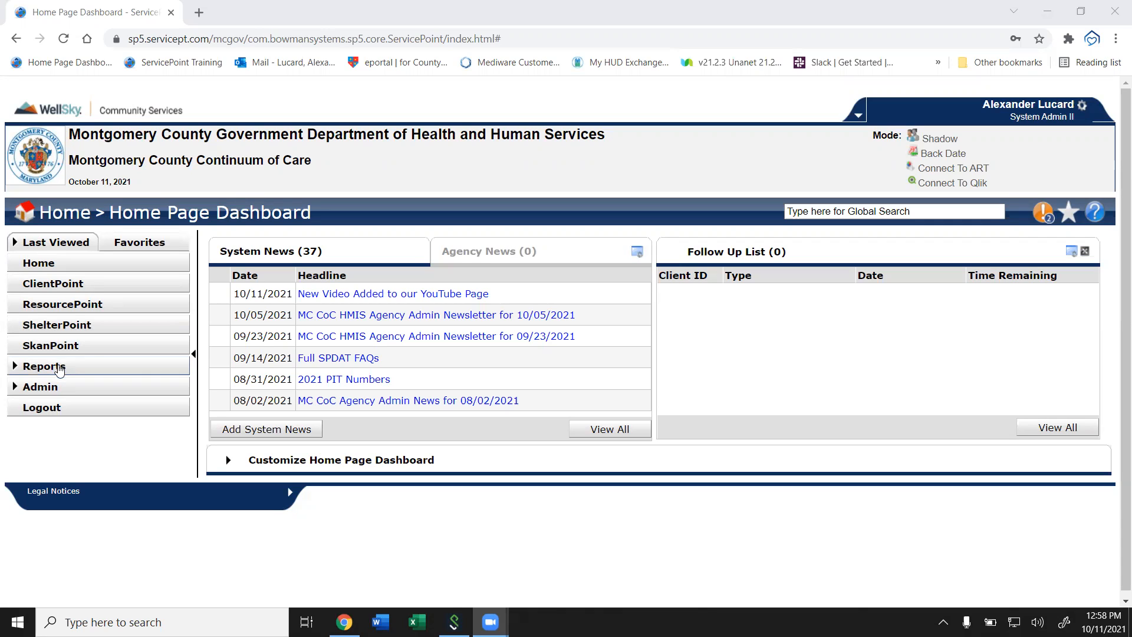
- Open the report dashboard and launch ReportWriter from the custom reports
click(55, 367)
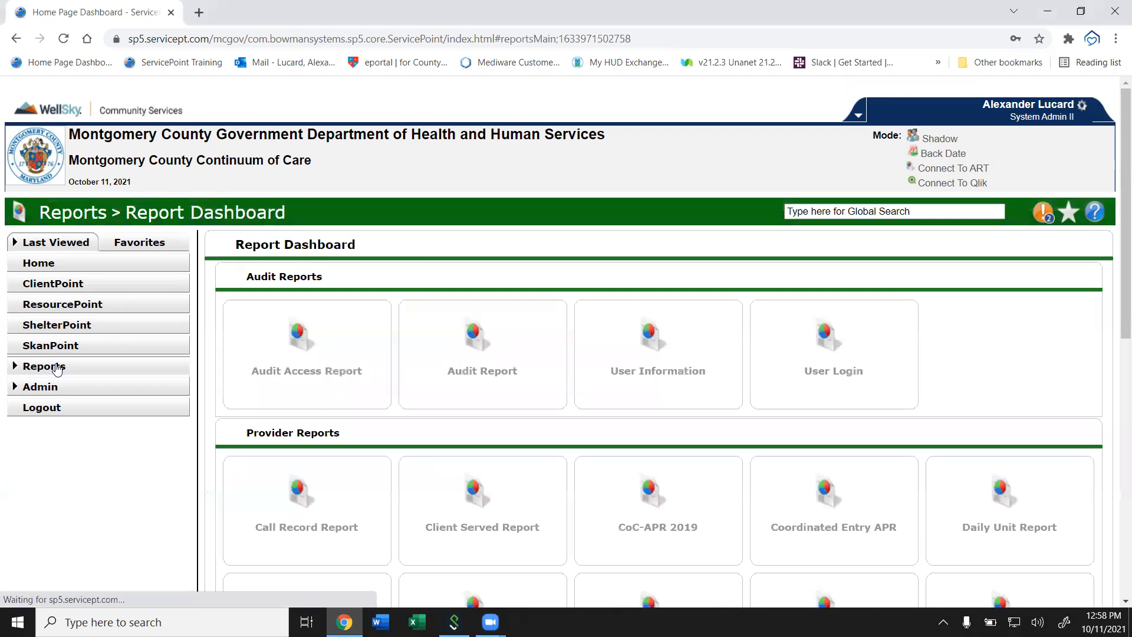
drag(1116, 233, 1115, 493)
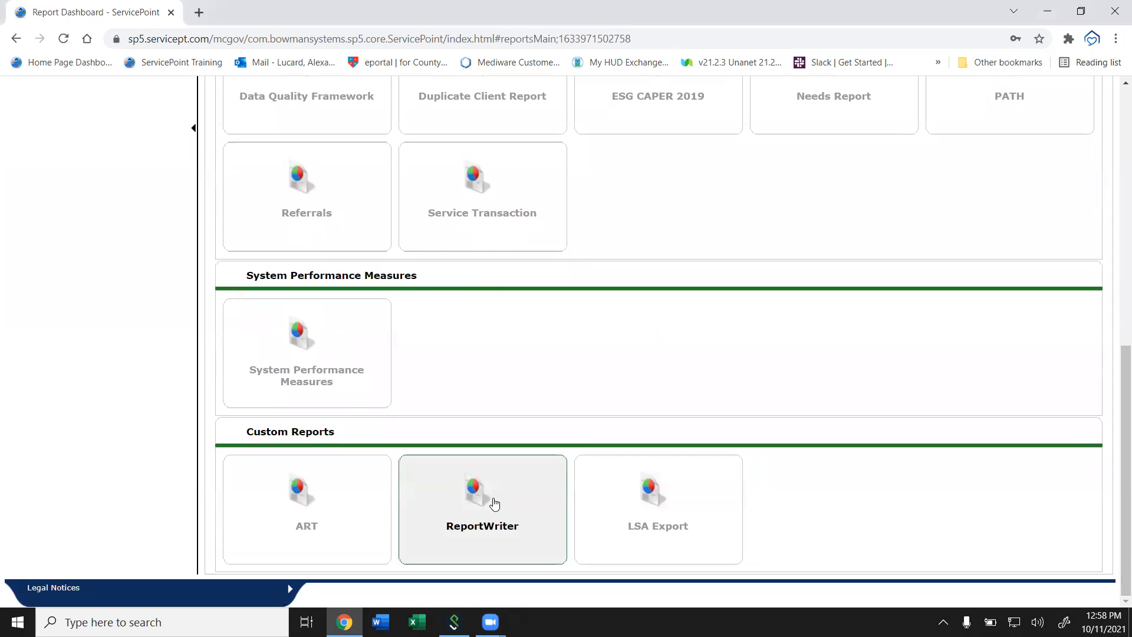
drag(1117, 440, 1114, 206)
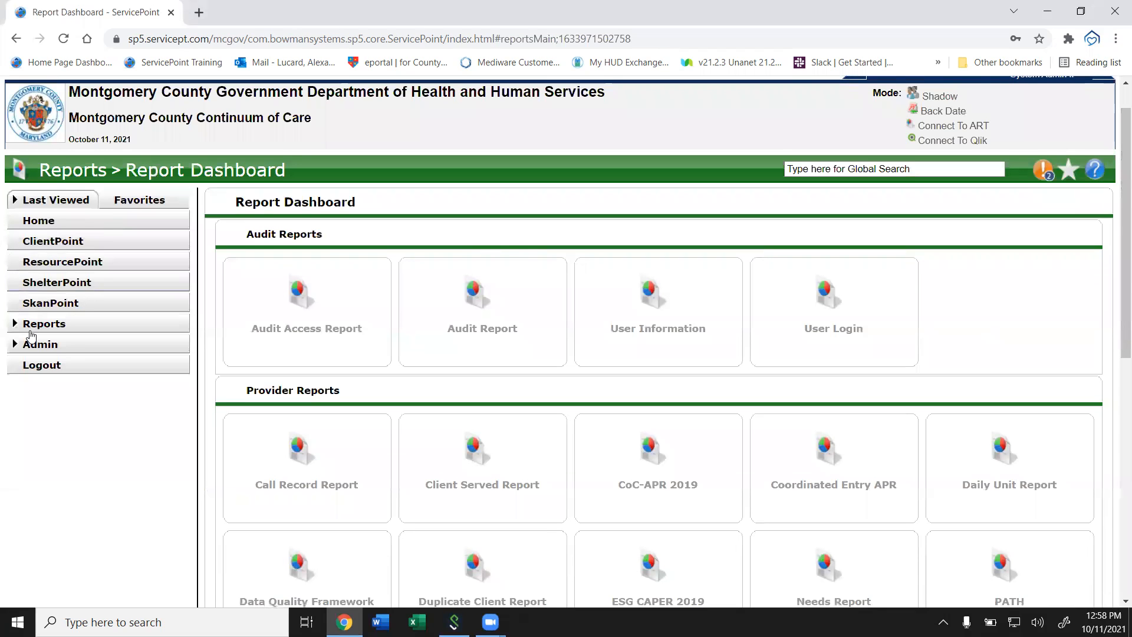
drag(1116, 177, 621, 405)
drag(1123, 353, 1116, 590)
click(535, 531)
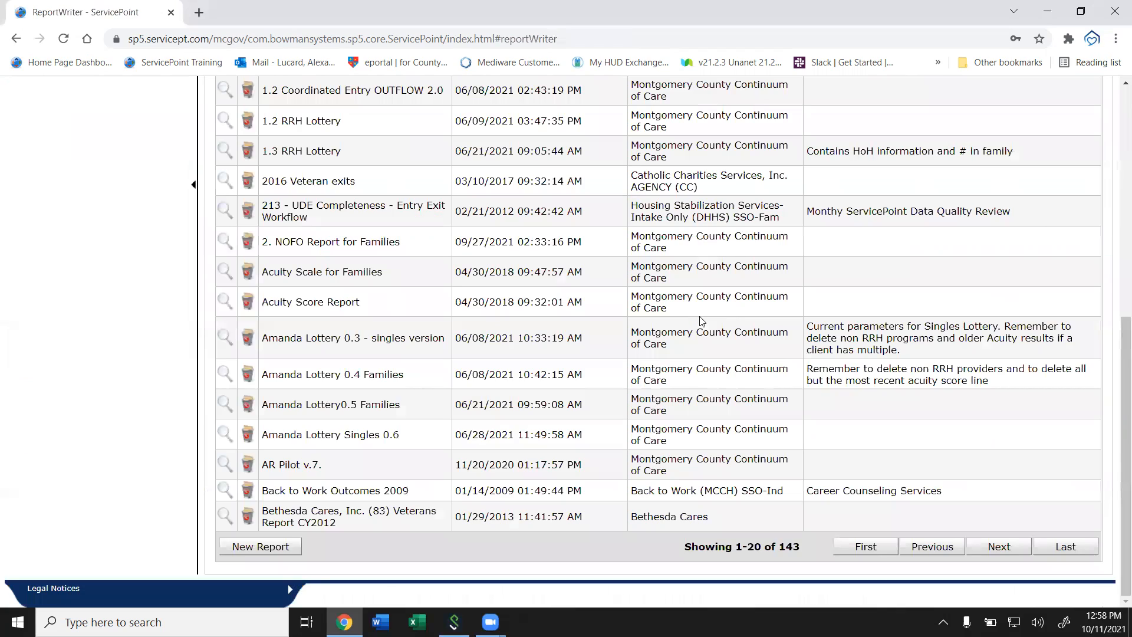
- Look over the saved reports list and start creating a new report
drag(1117, 507, 1116, 314)
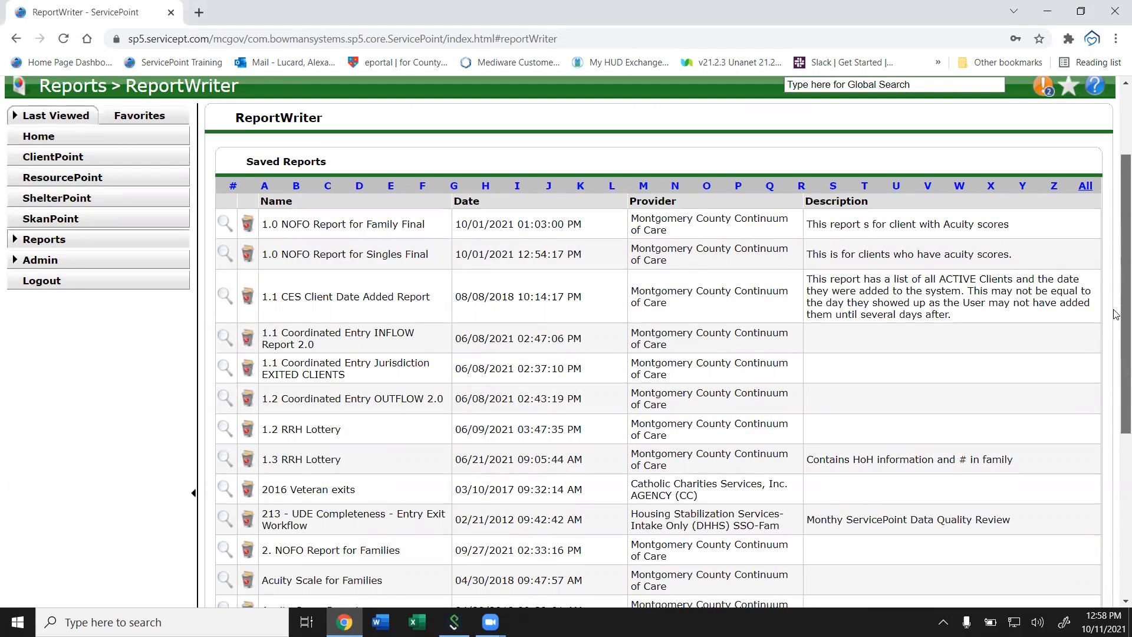
drag(1117, 314, 1113, 503)
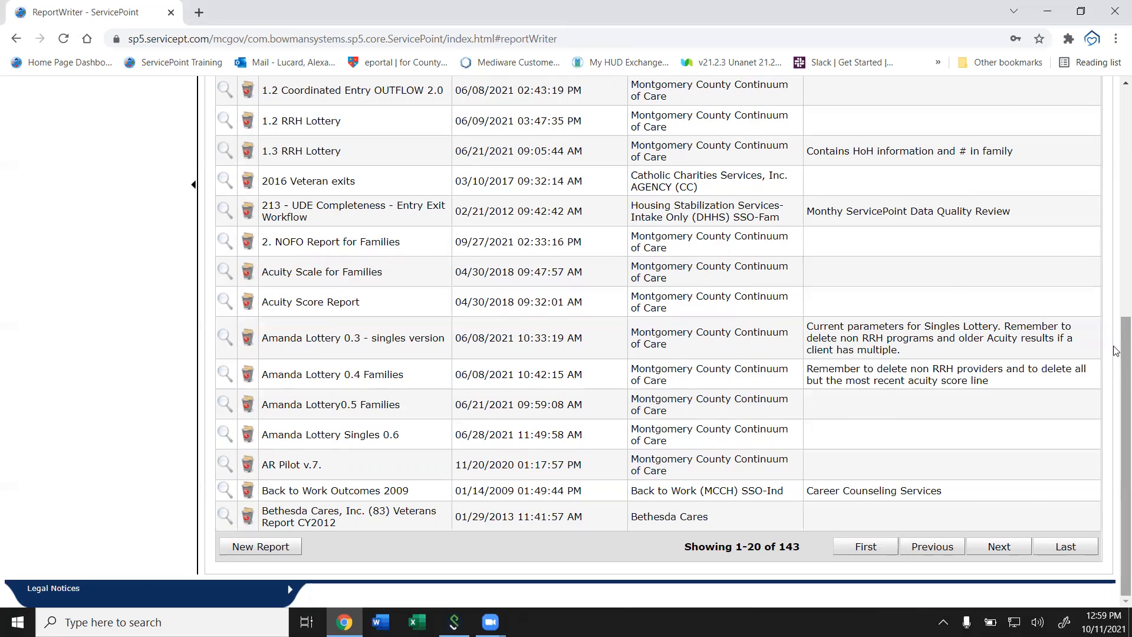
mouse_move(1117, 431)
mouse_down()
mouse_move(1116, 274)
mouse_move(1117, 431)
mouse_up()
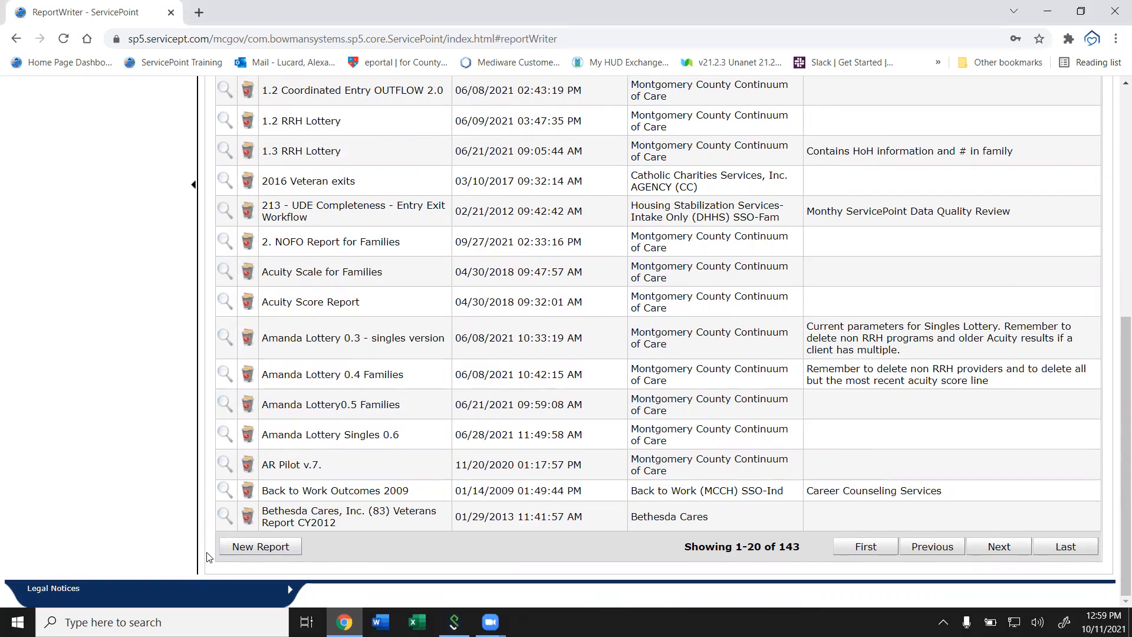
drag(1116, 388, 1115, 413)
click(250, 544)
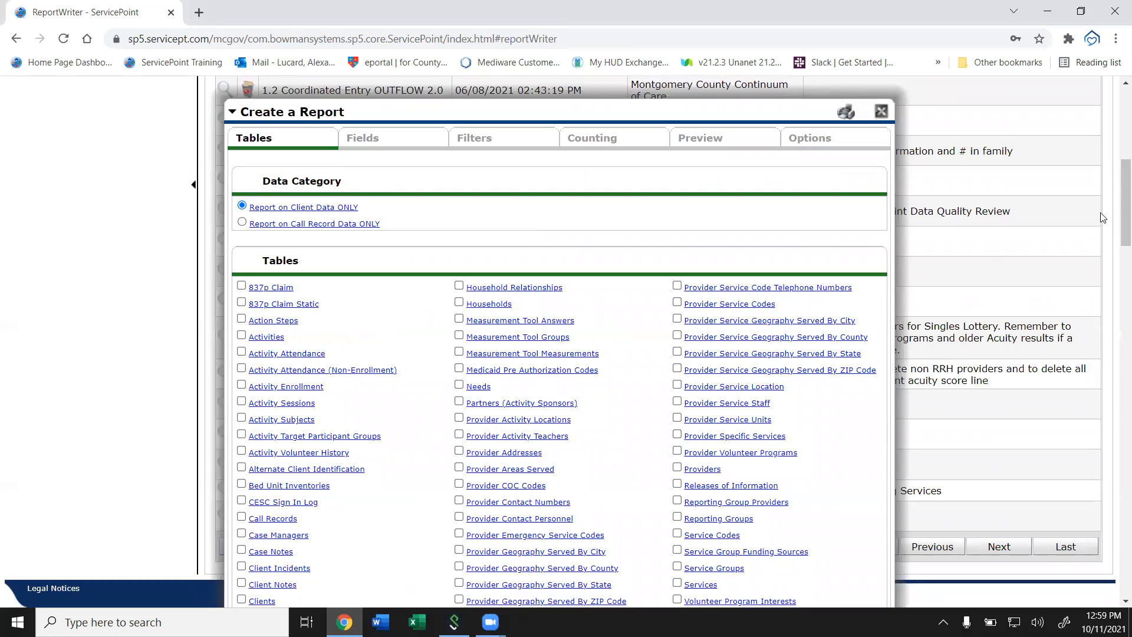
- Examine the client data tables and assessments available for the new report
drag(1115, 205, 1123, 136)
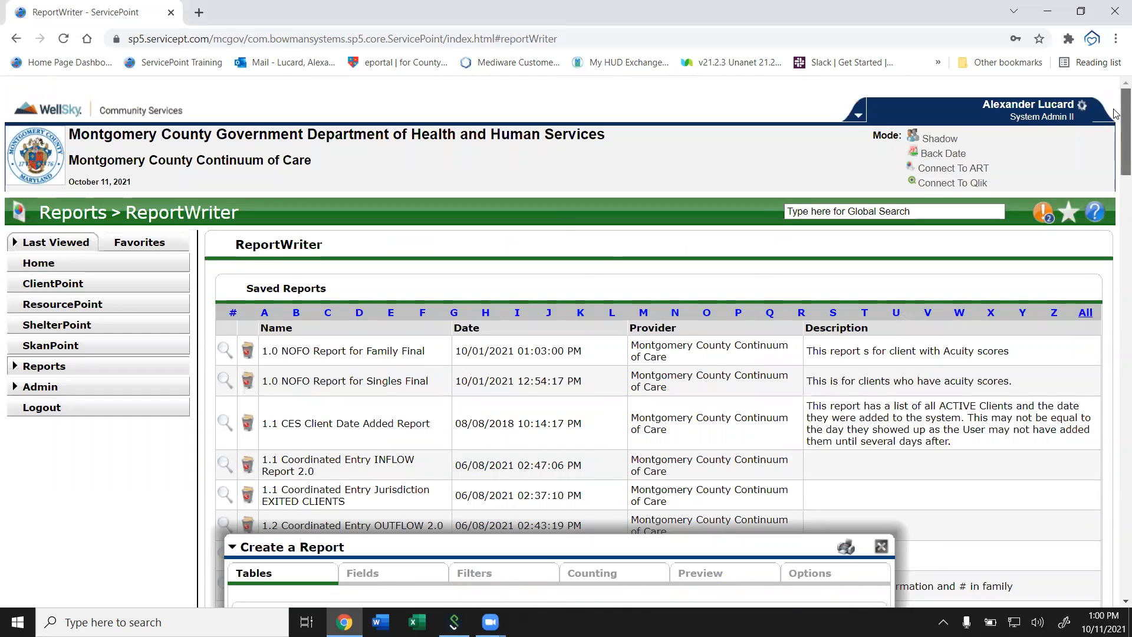
scroll(924, 173, down, 6)
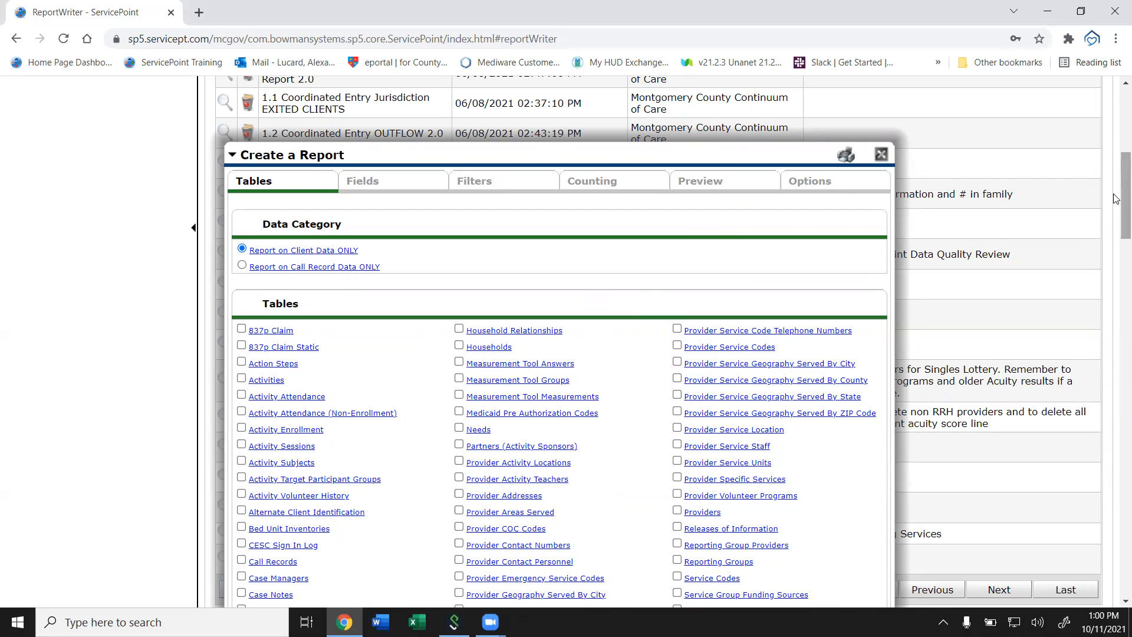
right_click(1116, 220)
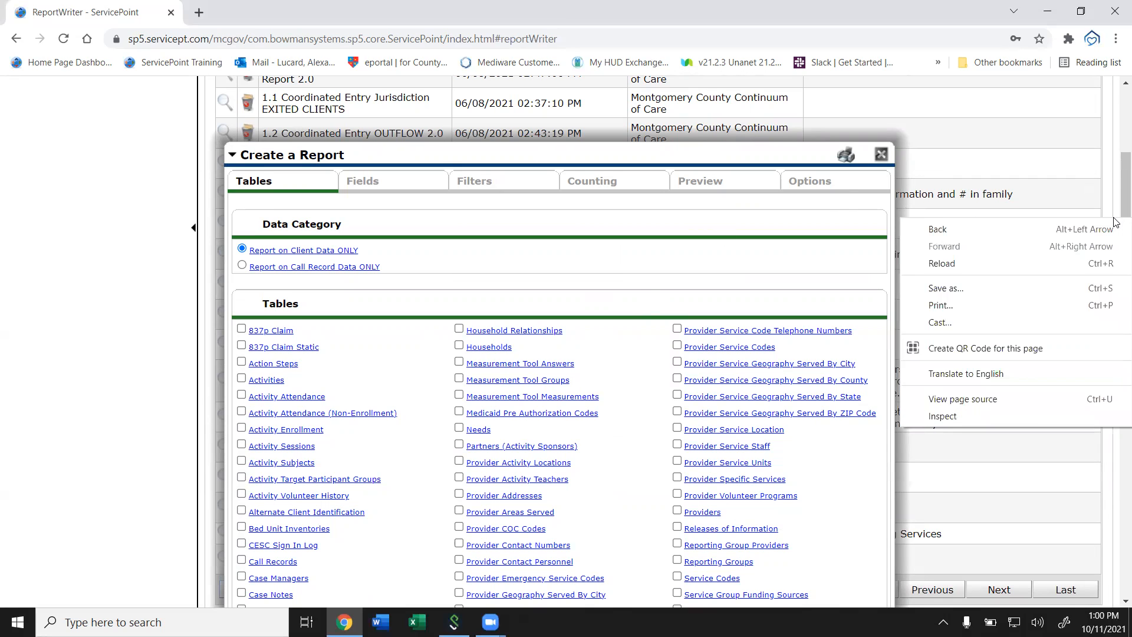
click(1114, 199)
scroll(1113, 224, down, 5)
scroll(1112, 319, down, 10)
scroll(1105, 354, up, 2)
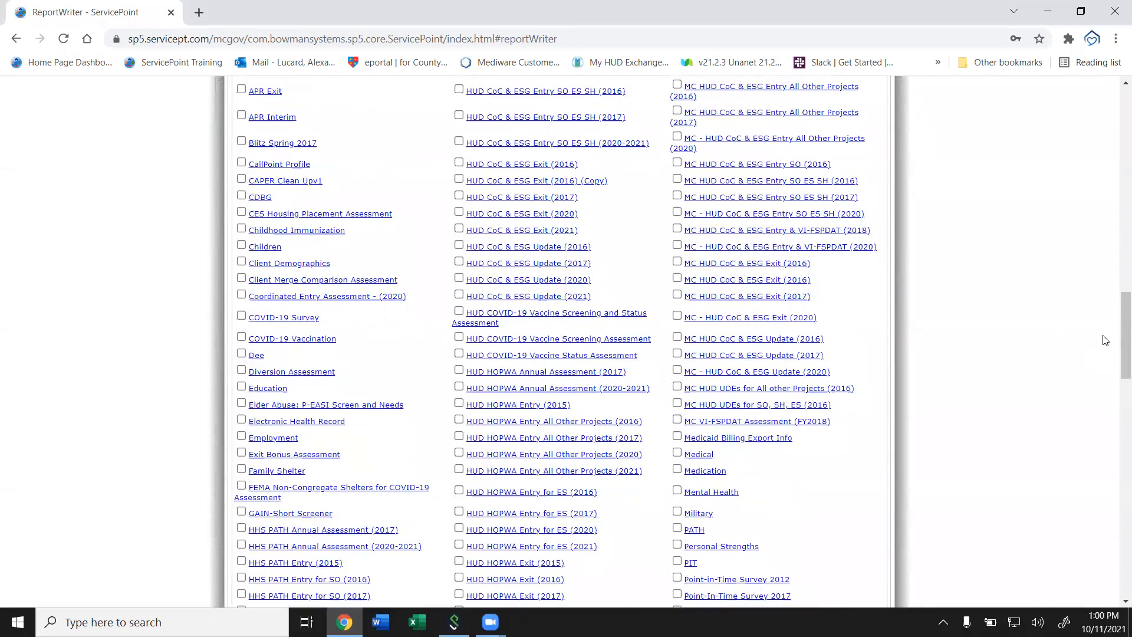
scroll(1105, 339, up, 1)
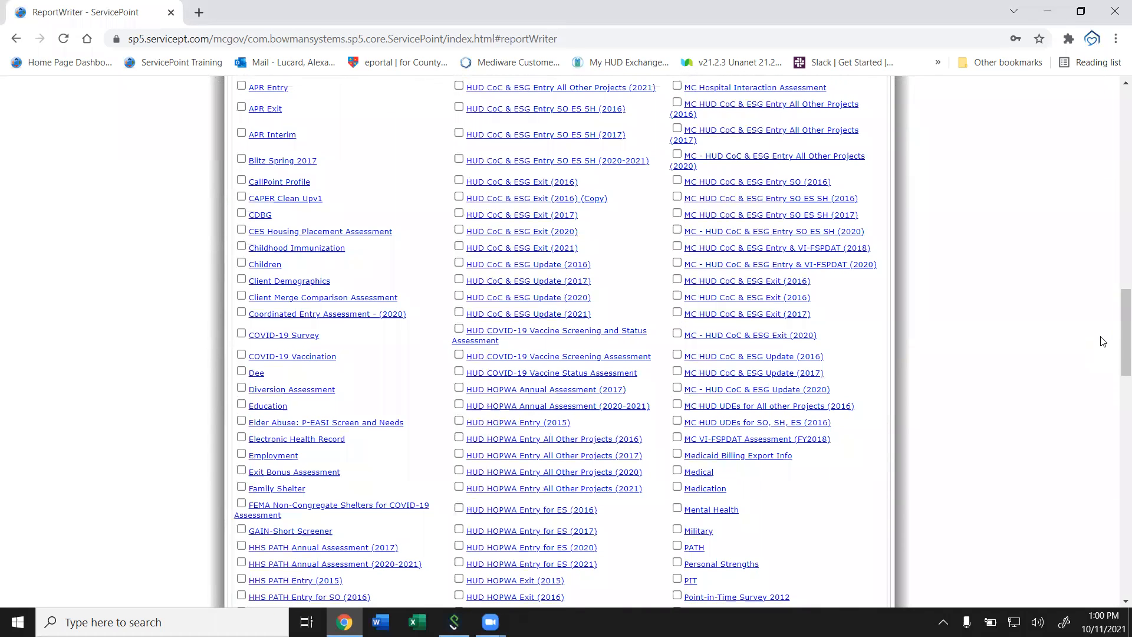
scroll(1100, 351, down, 3)
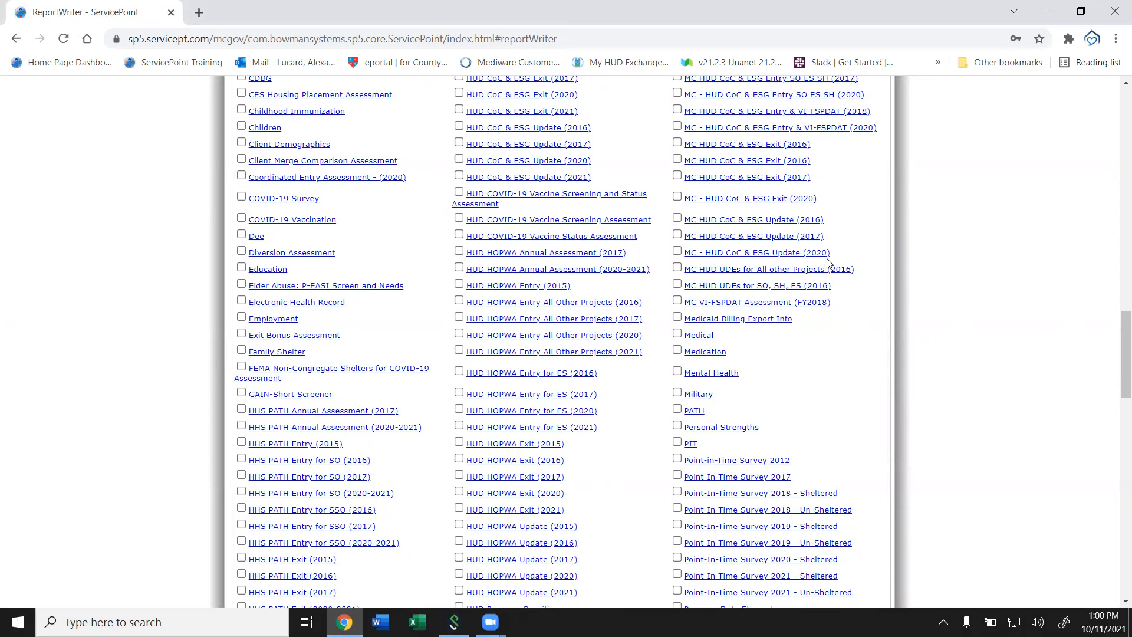
mouse_move(845, 253)
mouse_down()
mouse_move(761, 247)
mouse_move(841, 247)
mouse_up()
click(865, 239)
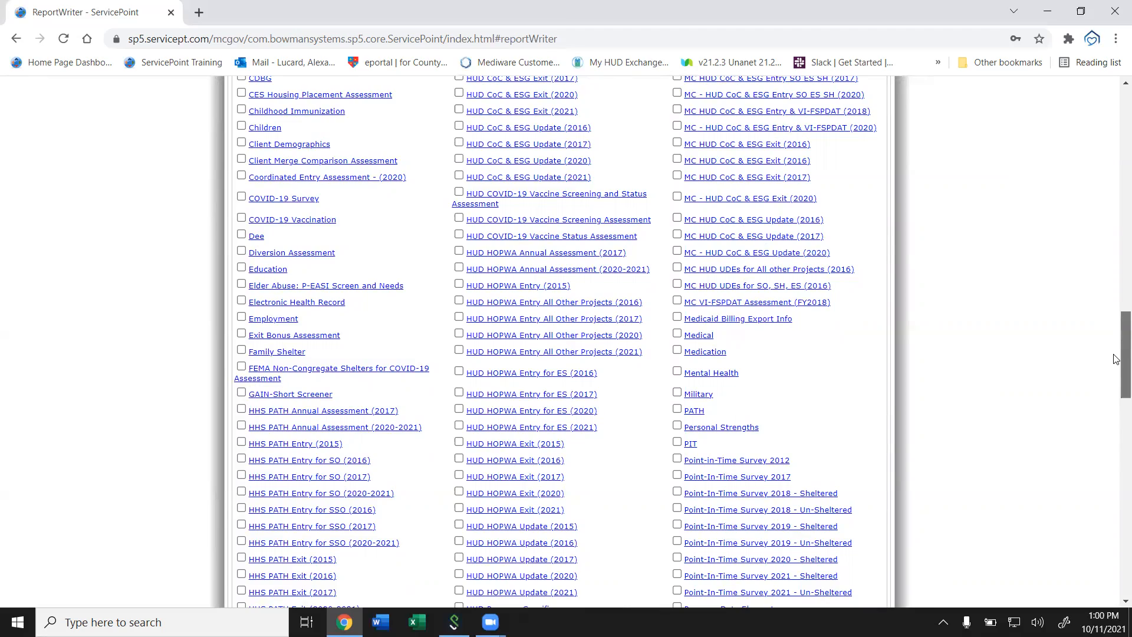
scroll(1116, 342, up, 2)
scroll(1117, 334, up, 3)
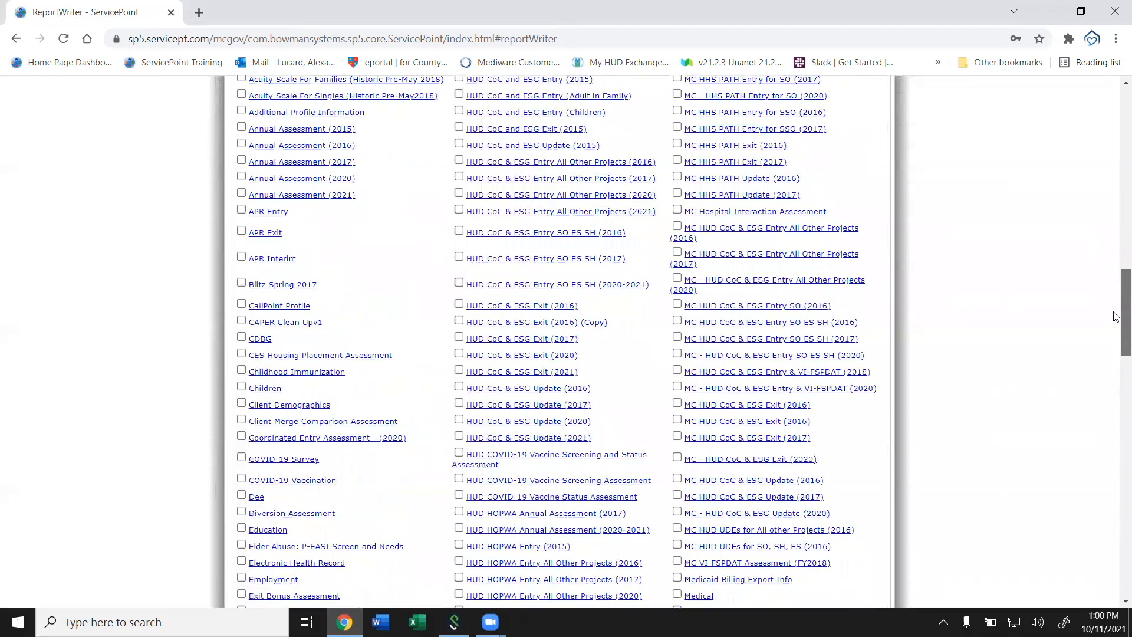
- Include the Entry Exits and Releases of Information tables in the report, keeping the client data category
drag(1114, 297, 1095, 225)
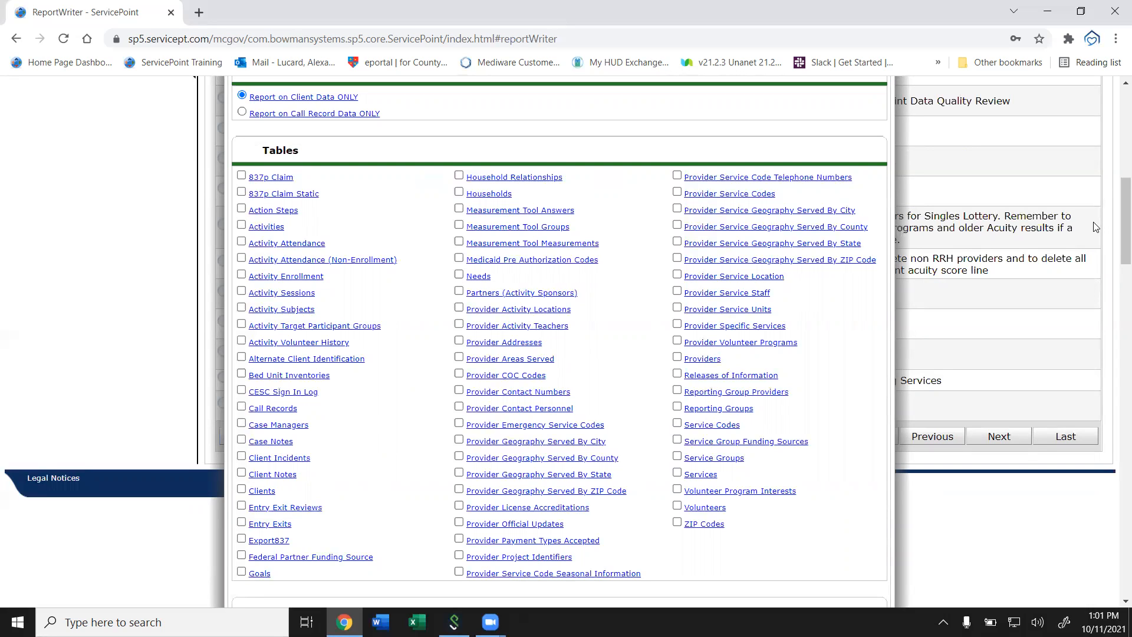
drag(1127, 233, 1045, 224)
scroll(1045, 225, down, 2)
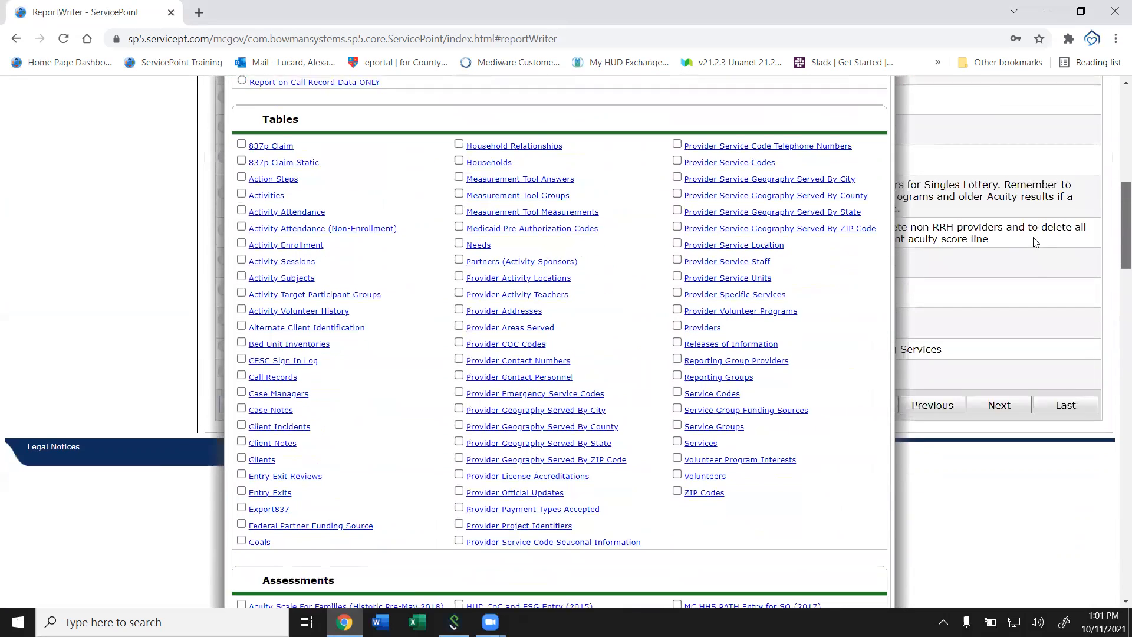
scroll(1036, 238, up, 1)
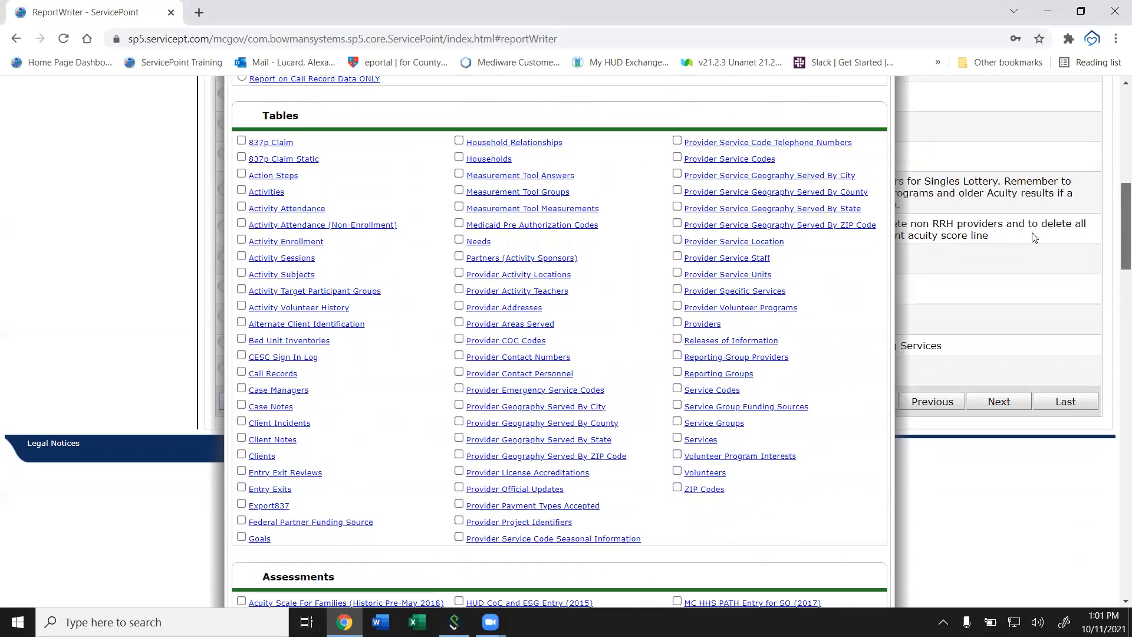
scroll(1033, 237, down, 2)
scroll(1026, 234, up, 2)
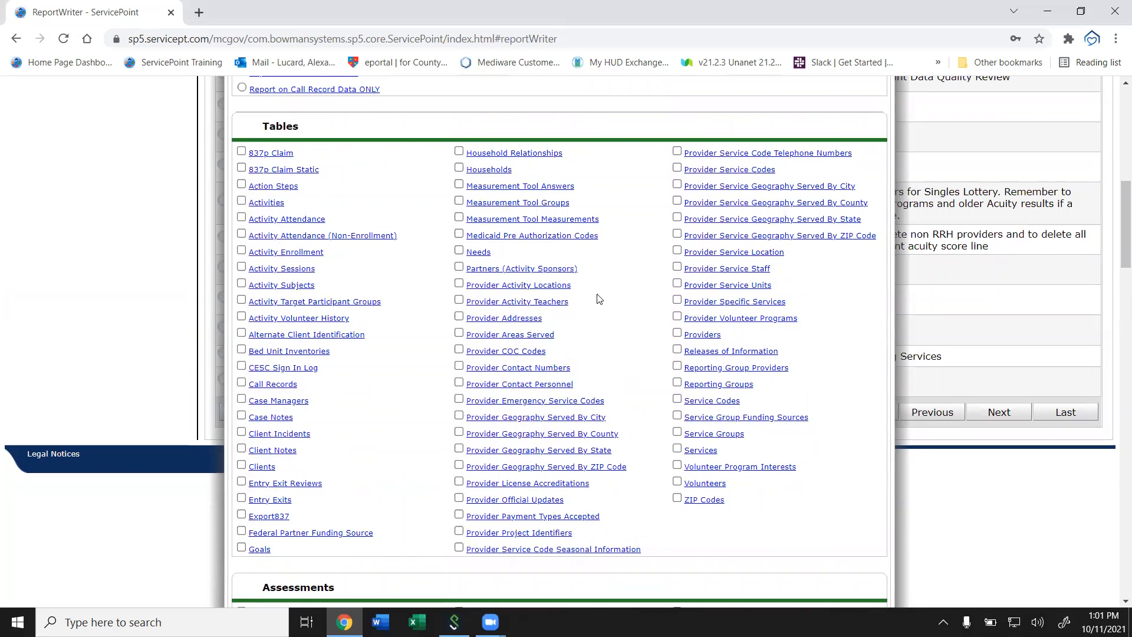
click(239, 500)
click(677, 350)
drag(1116, 261, 1117, 233)
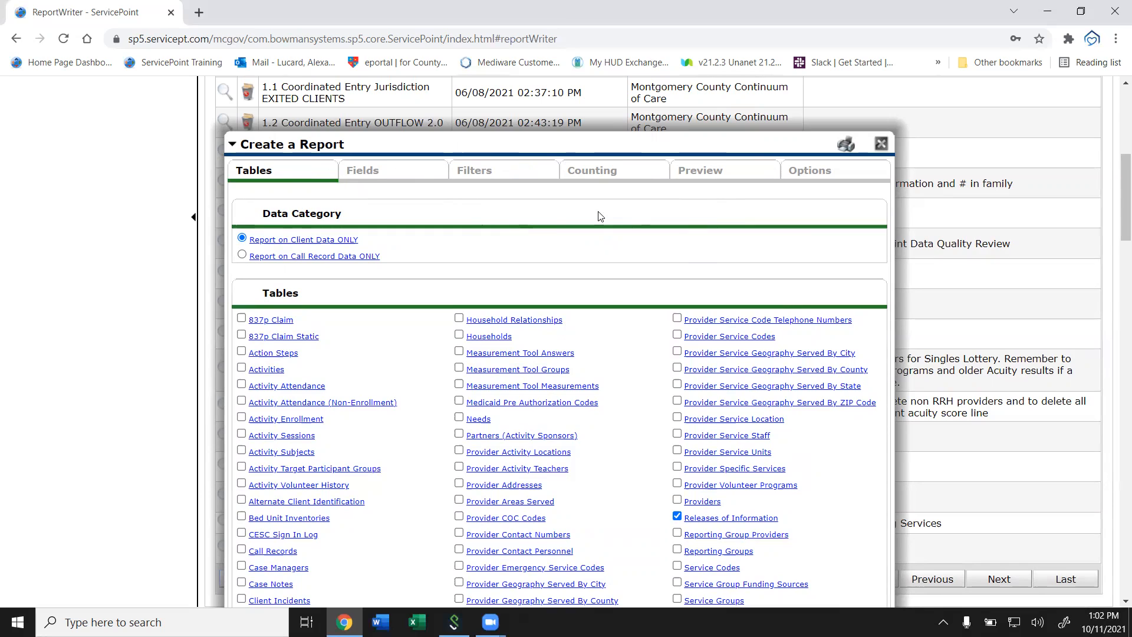
- Add the Client ID, Entry Date and Exit Date fields from the Entry Exits table to the report
click(413, 179)
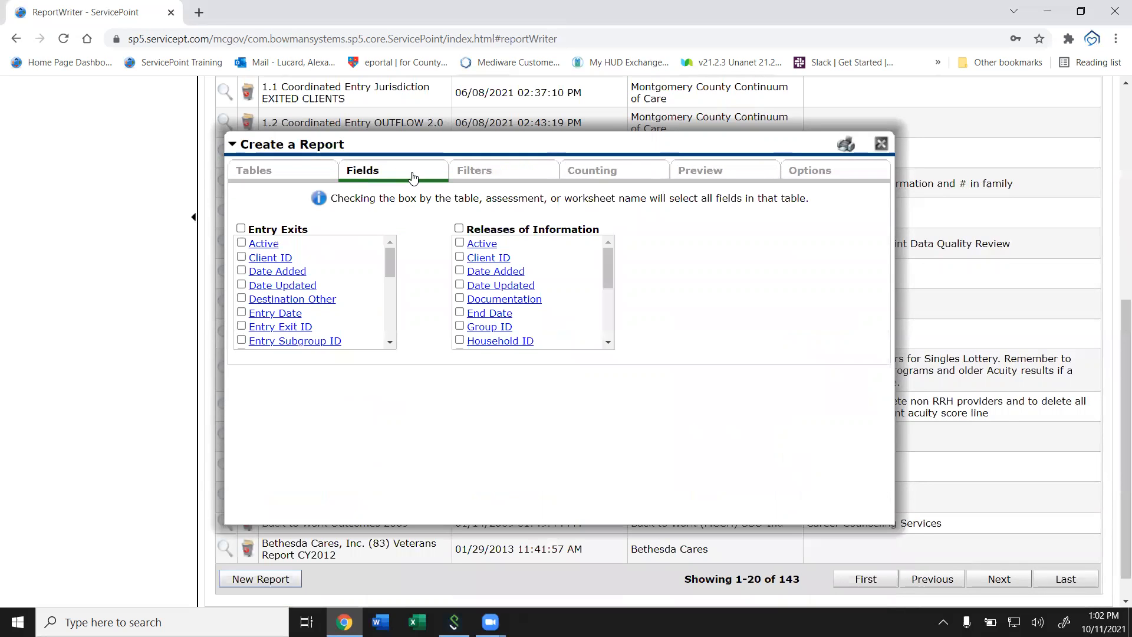
click(242, 258)
click(241, 313)
click(389, 344)
click(390, 343)
click(390, 343)
click(242, 320)
mouse_move(390, 280)
mouse_down()
mouse_move(384, 257)
mouse_move(371, 331)
mouse_move(378, 273)
mouse_up()
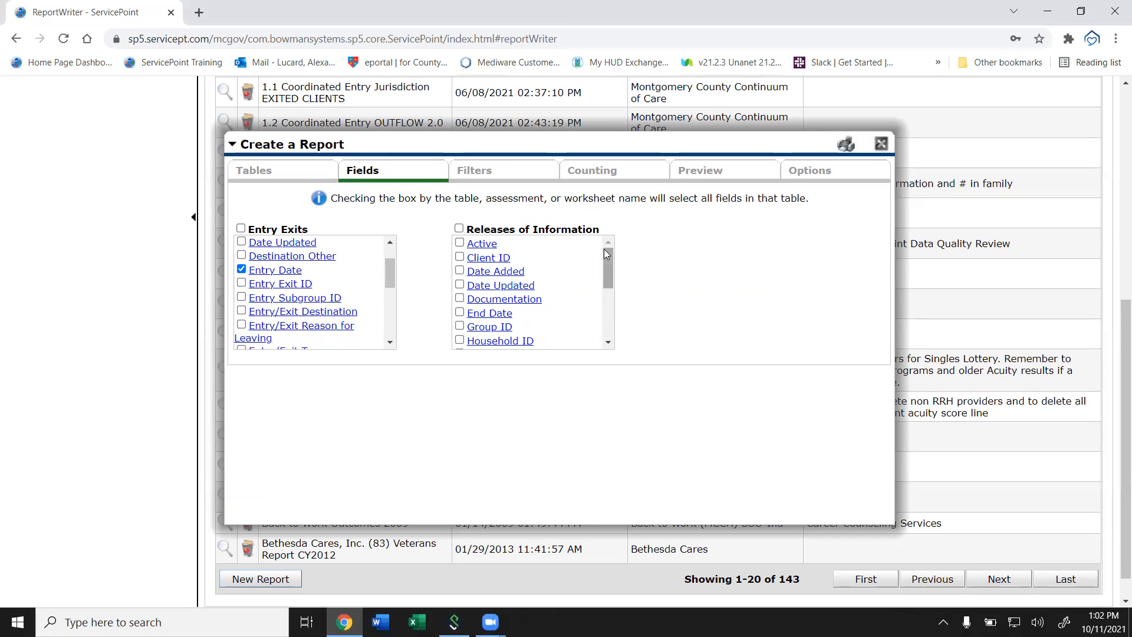
- Add the Start Date and End Date fields from the Releases of Information table
drag(601, 259, 596, 310)
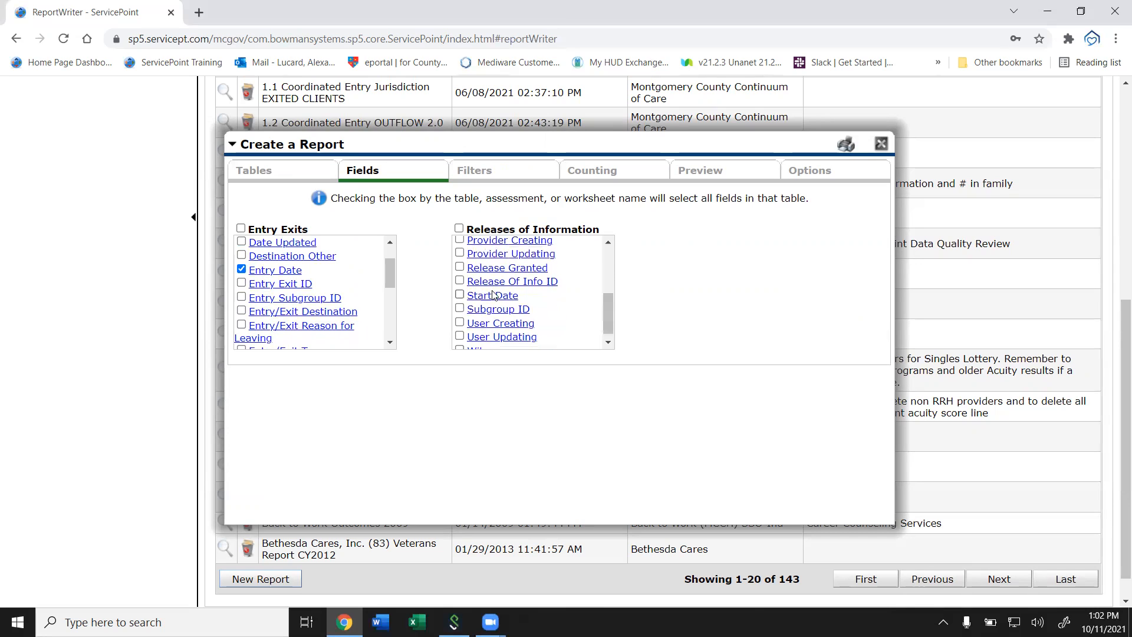
click(460, 294)
drag(607, 310, 604, 280)
click(460, 279)
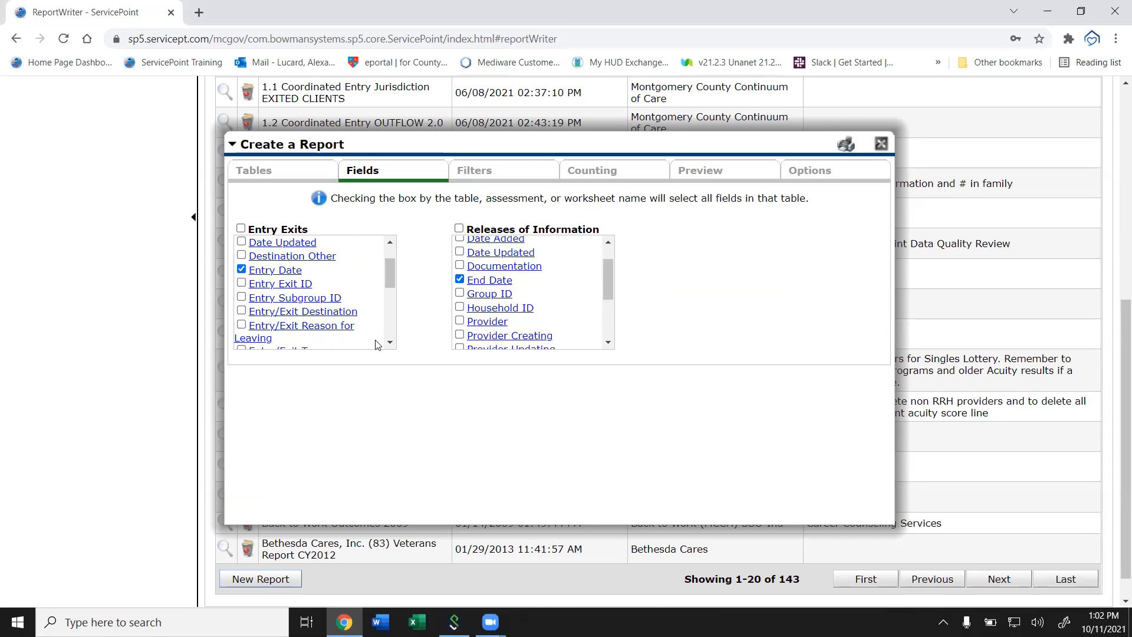
- Review the selected fields of both tables and preview the report
mouse_move(392, 273)
mouse_down()
mouse_move(385, 330)
mouse_move(381, 257)
mouse_up()
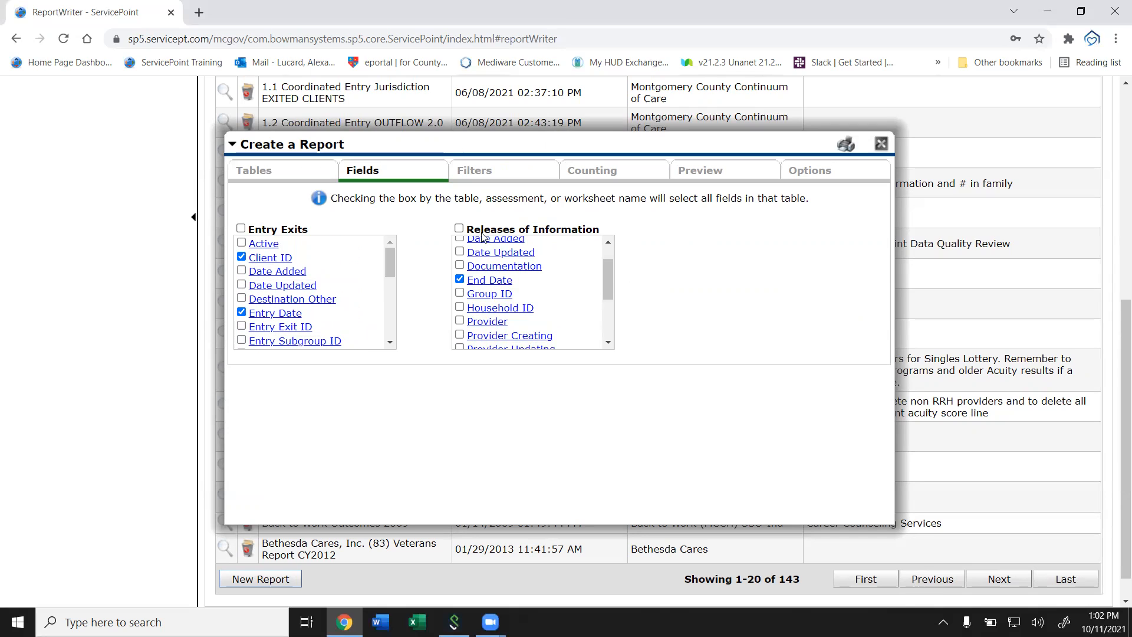
drag(612, 274, 592, 255)
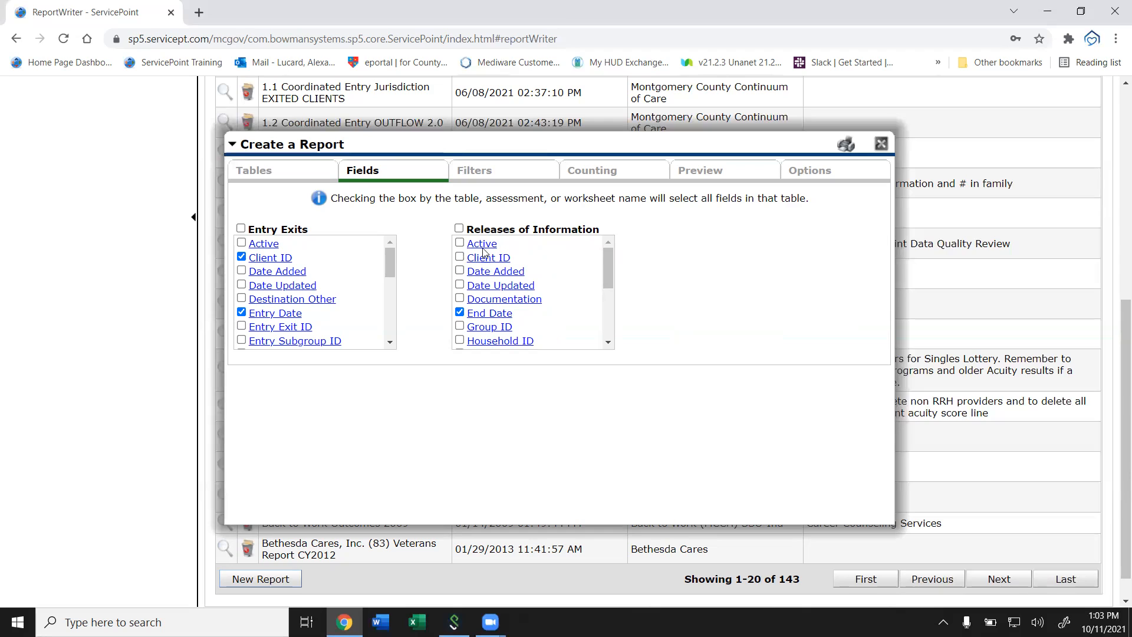
click(460, 257)
click(458, 258)
click(684, 176)
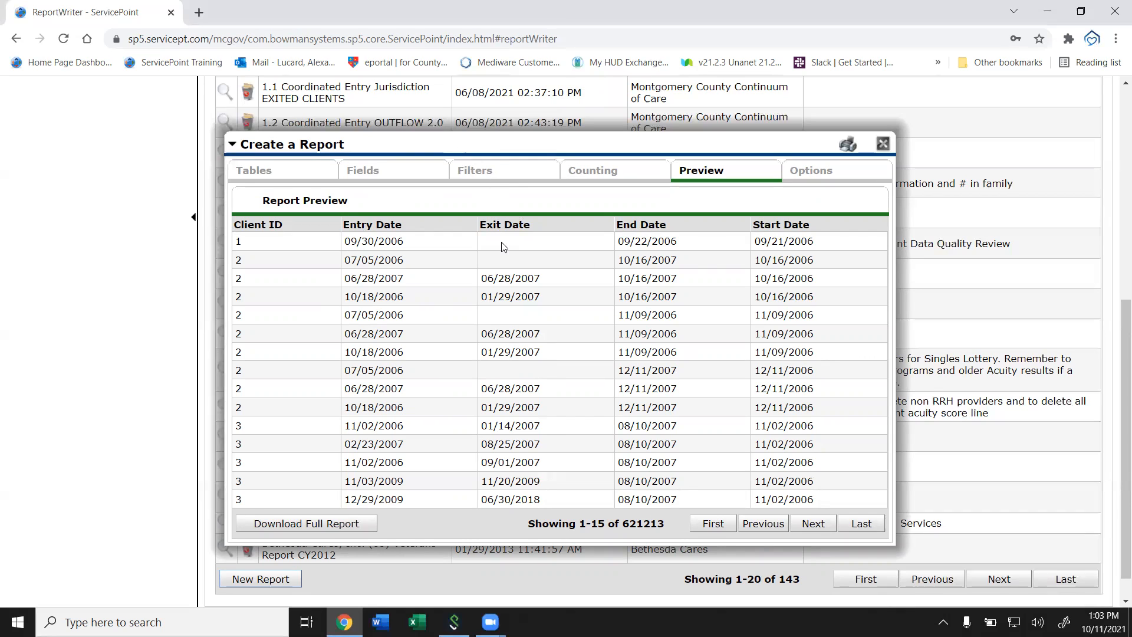
- Start a new report filter on the Entry Exits table
click(500, 173)
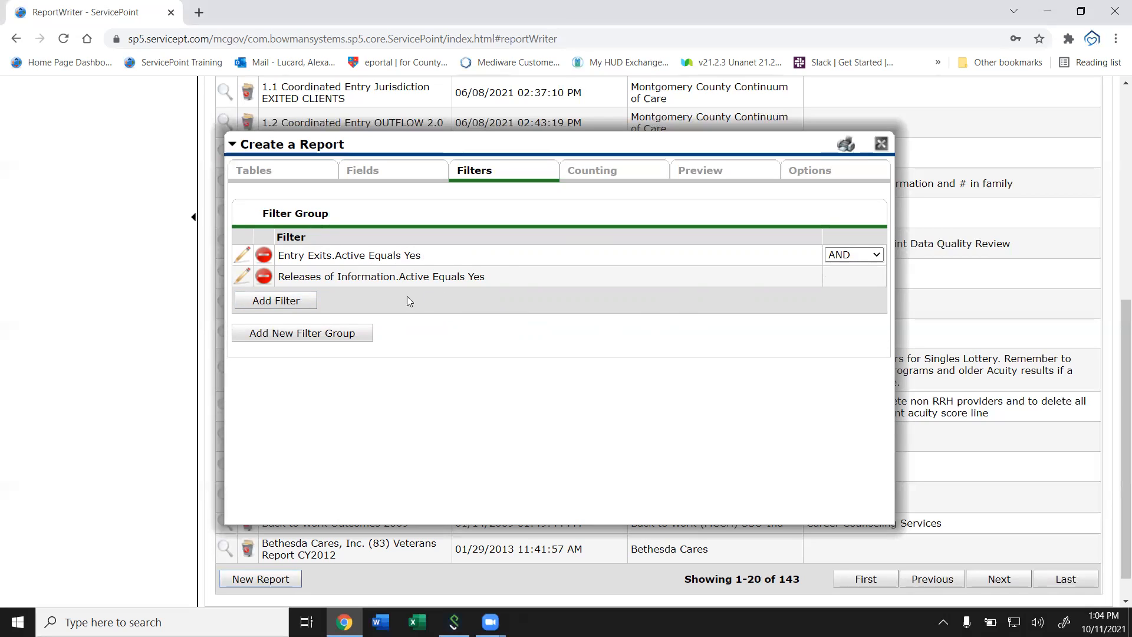
click(288, 302)
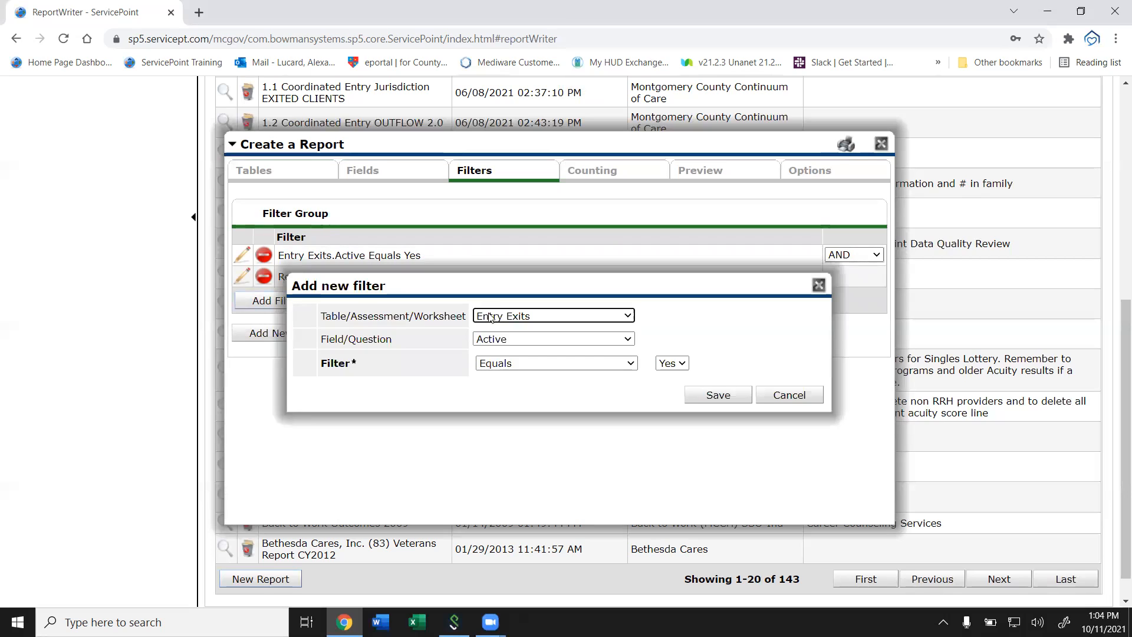
click(501, 316)
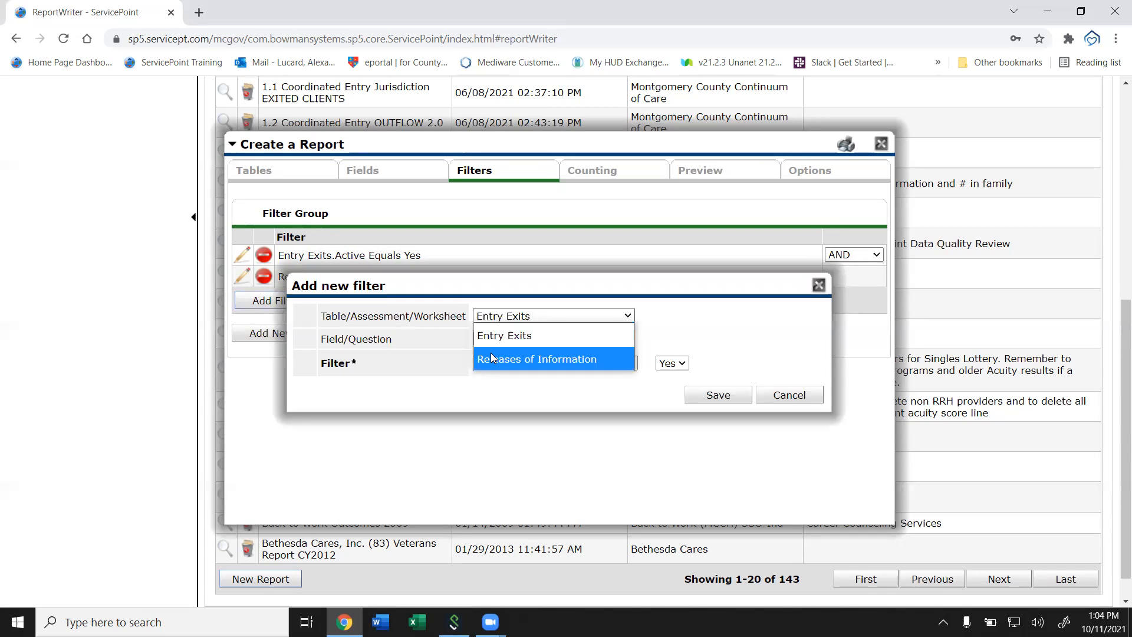
click(500, 335)
click(501, 339)
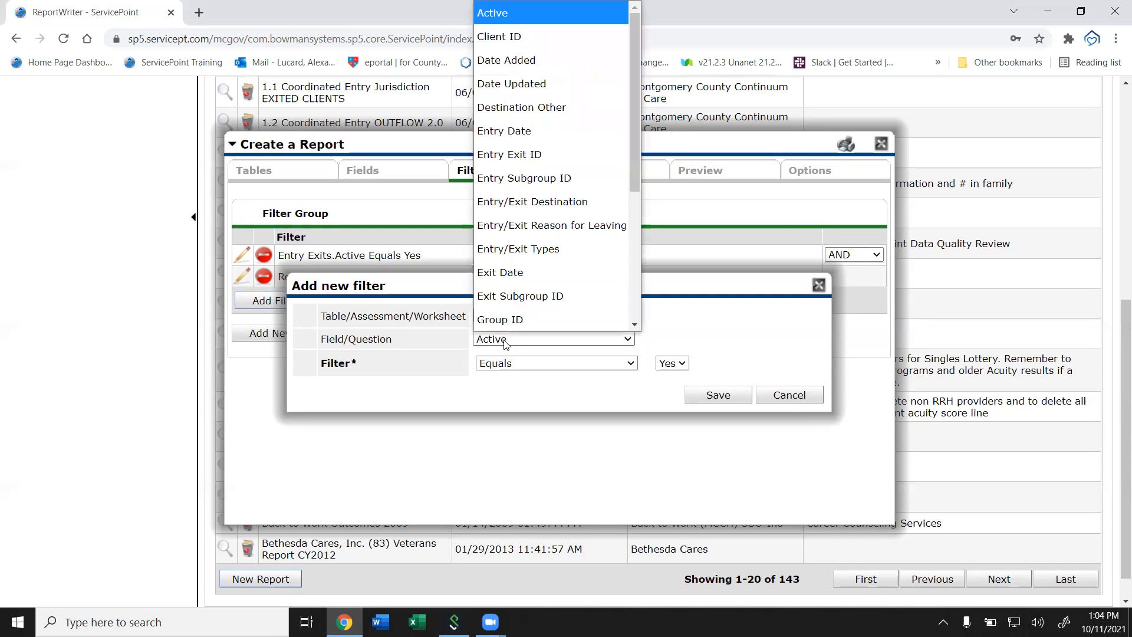
click(519, 131)
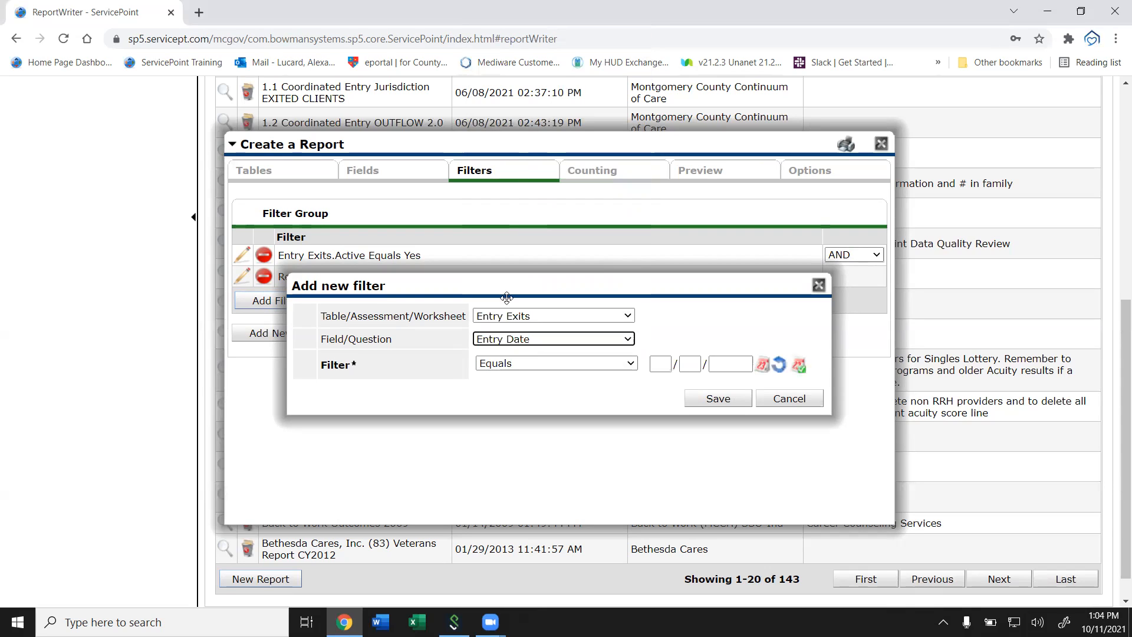
click(517, 364)
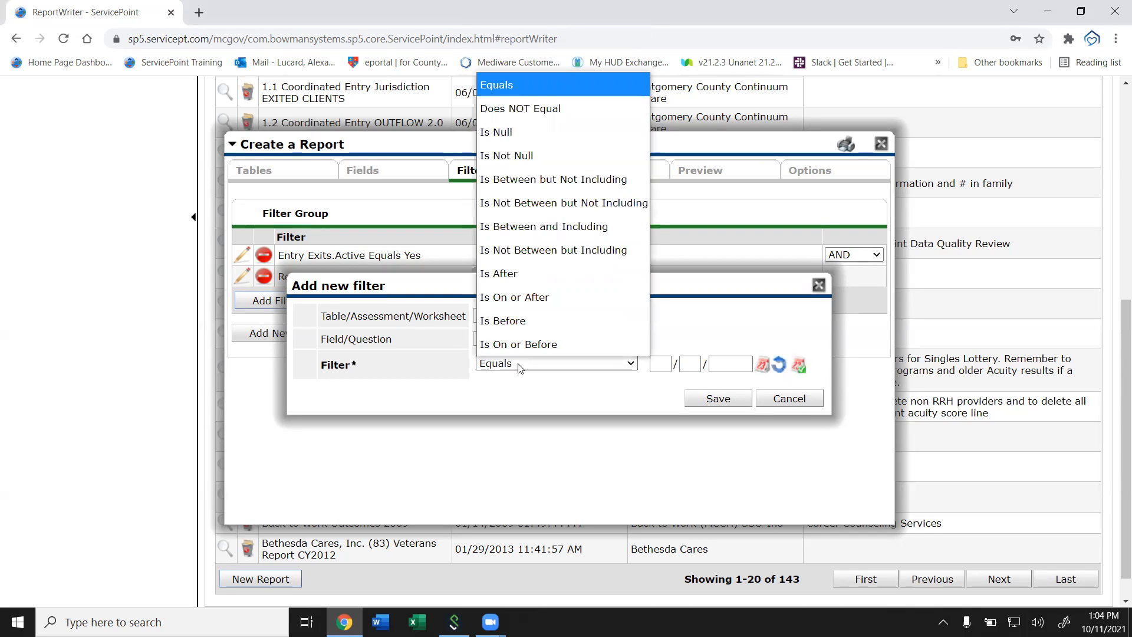
click(512, 132)
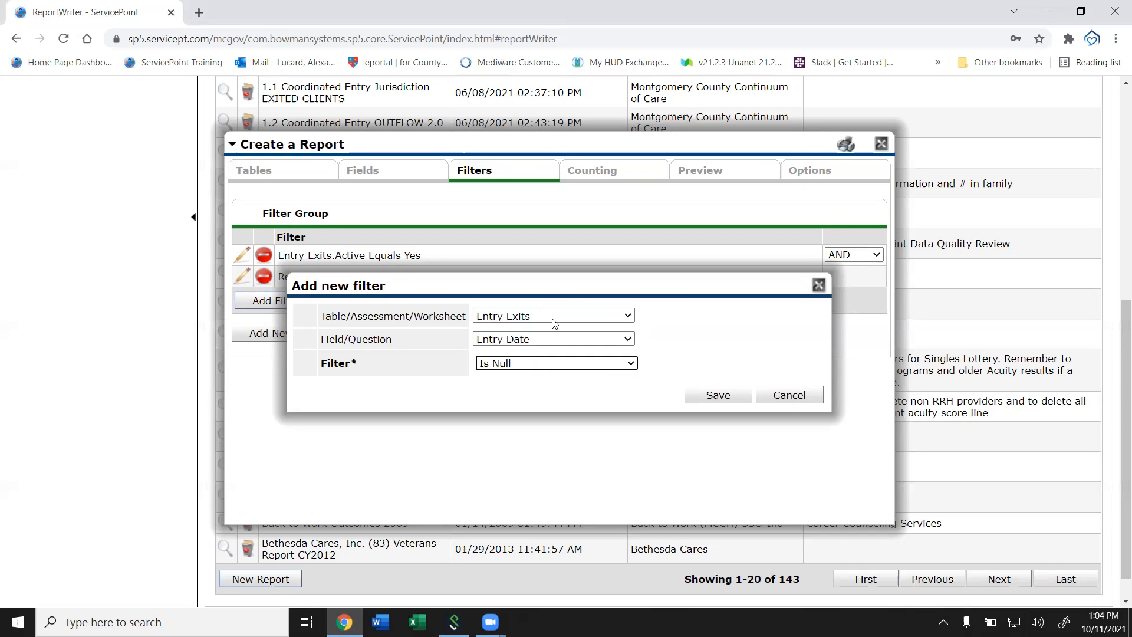
- Save the new filter with the condition Exit Date Is Null and preview the filtered report
click(524, 341)
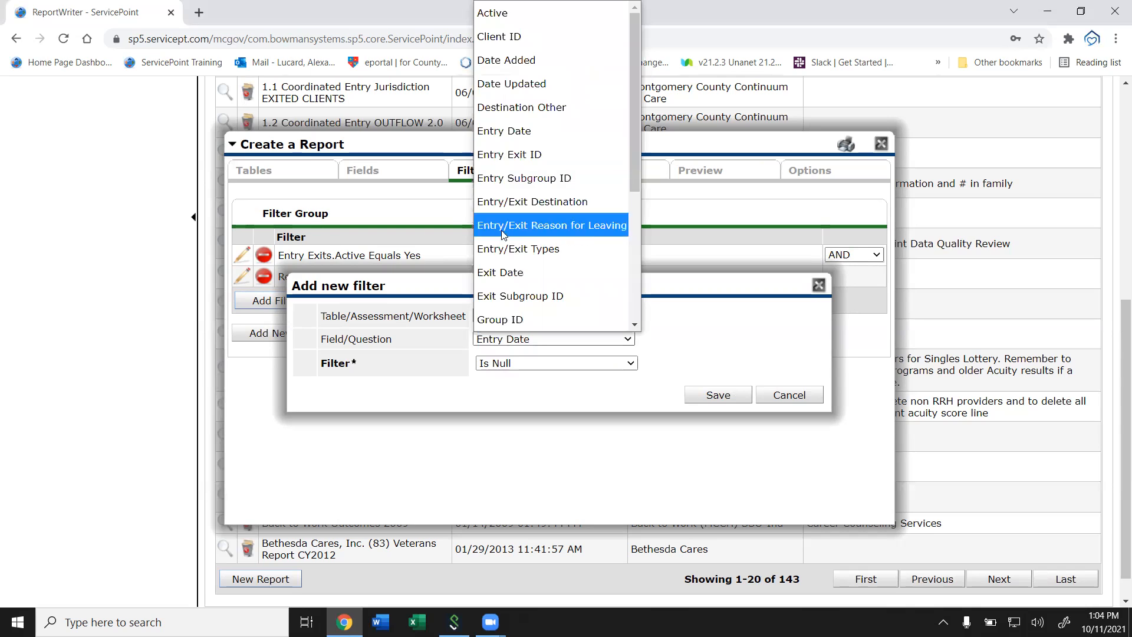
click(498, 272)
click(531, 365)
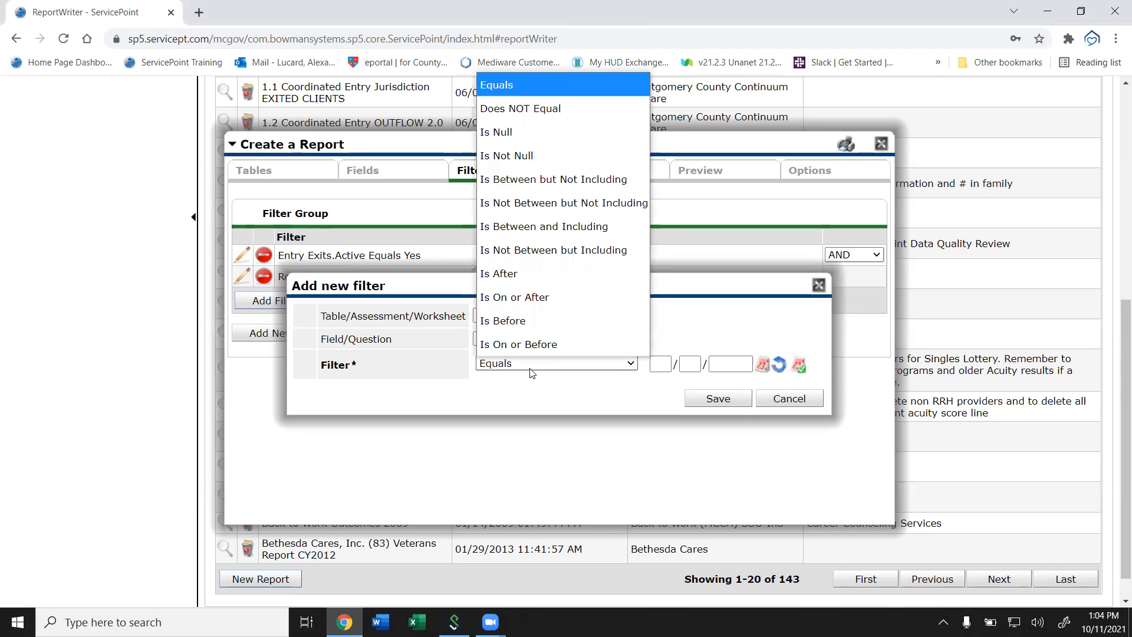
click(541, 137)
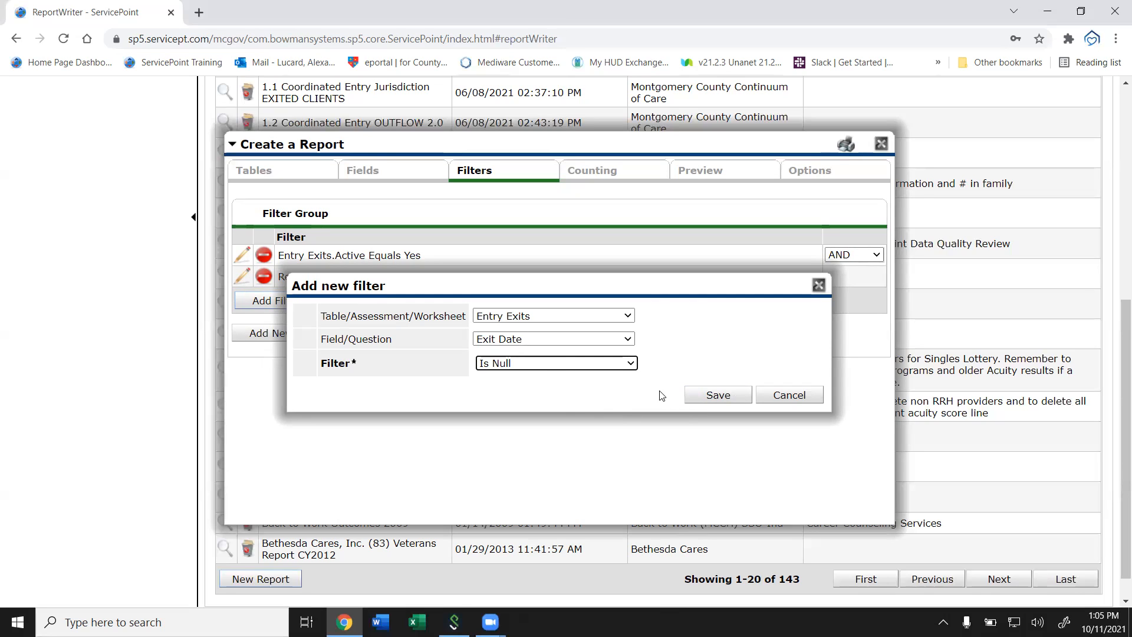
click(697, 393)
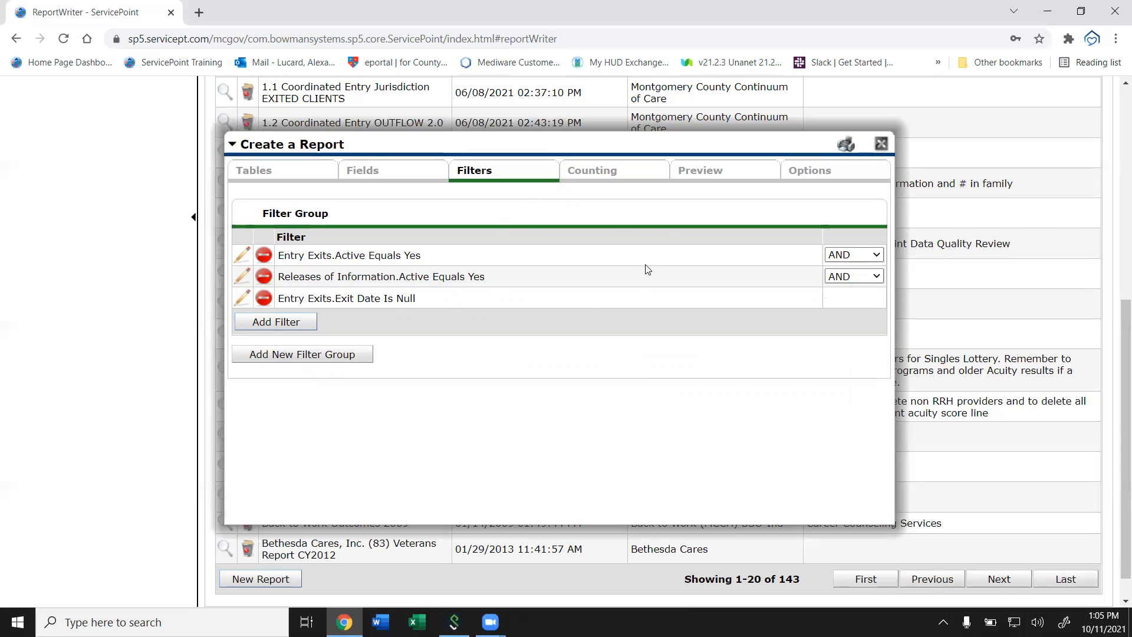
click(702, 172)
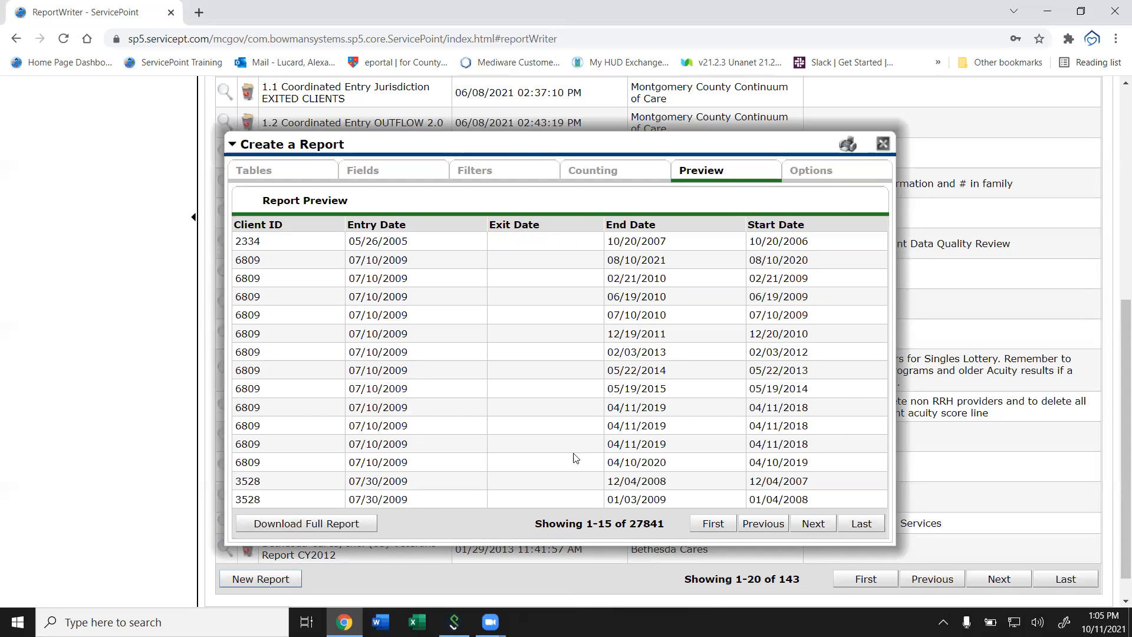
- Start another report filter on the Entry Exits table using the Provider field
click(501, 177)
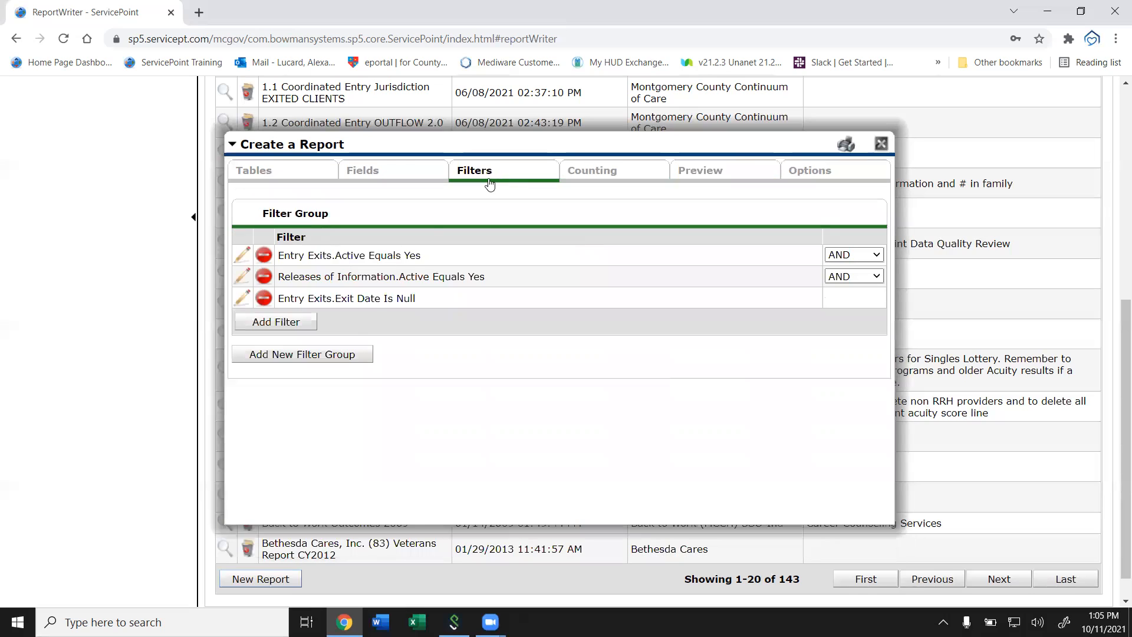
click(299, 323)
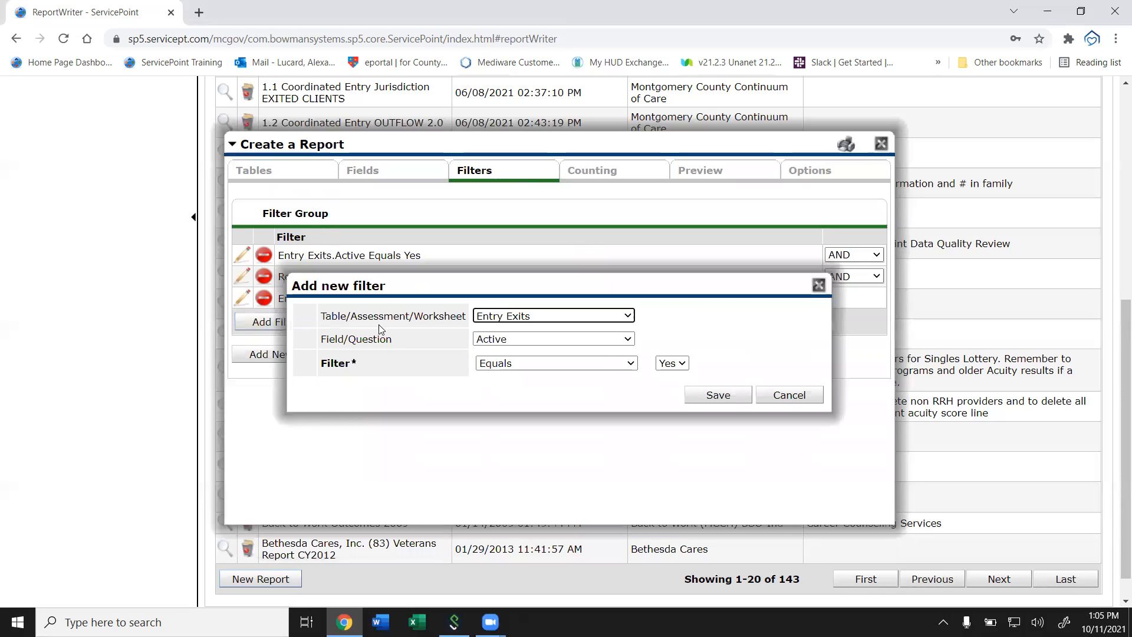
click(505, 317)
click(505, 317)
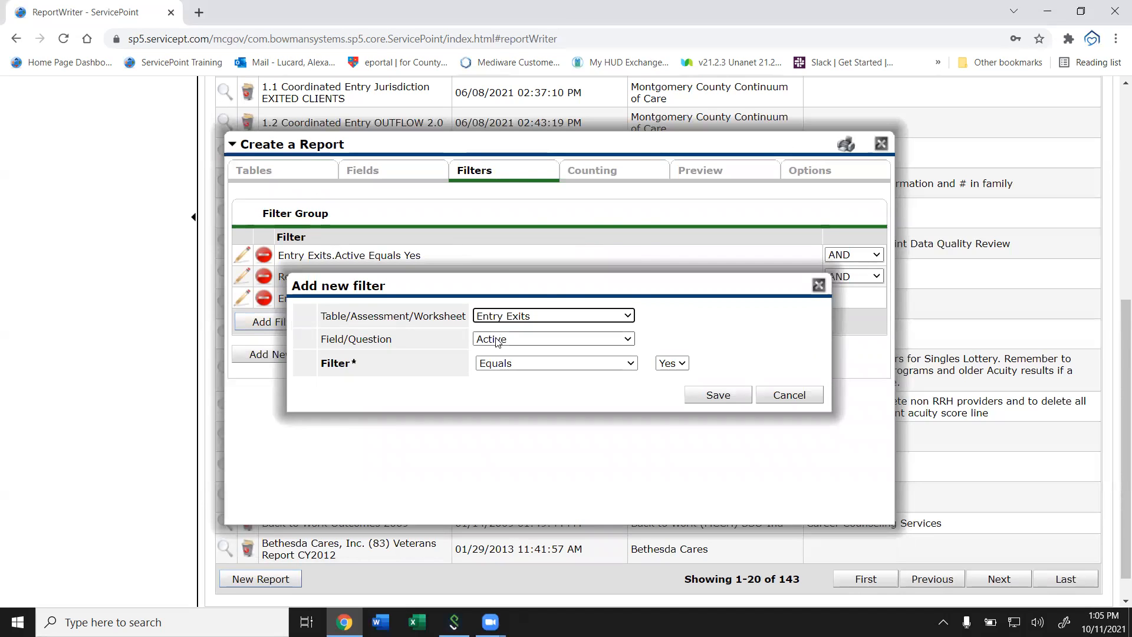
click(498, 340)
scroll(625, 192, down, 1)
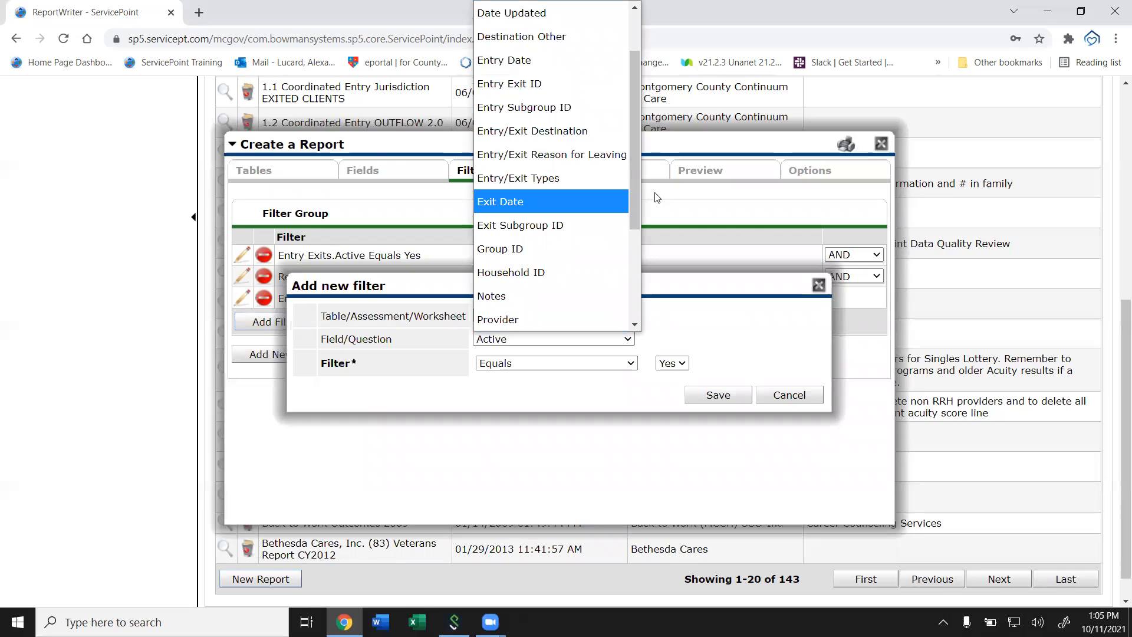
drag(633, 197, 633, 263)
click(536, 200)
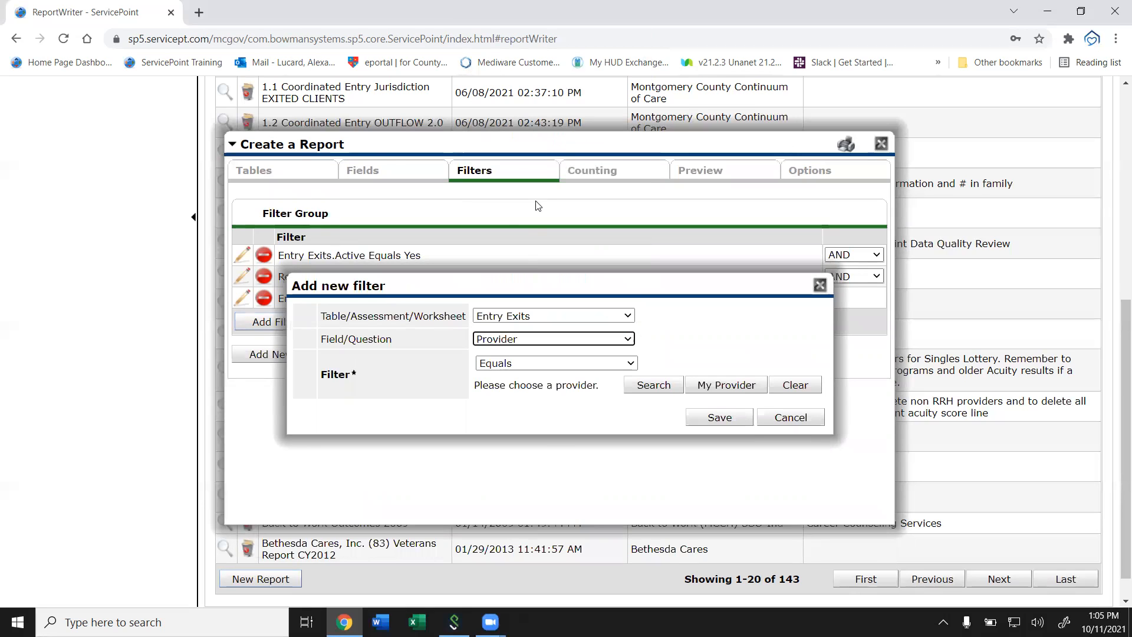
- Find Becky's House (IW) PSH-Ind (133) in the provider search, set it as the filter's Equals value and save the filter
click(635, 390)
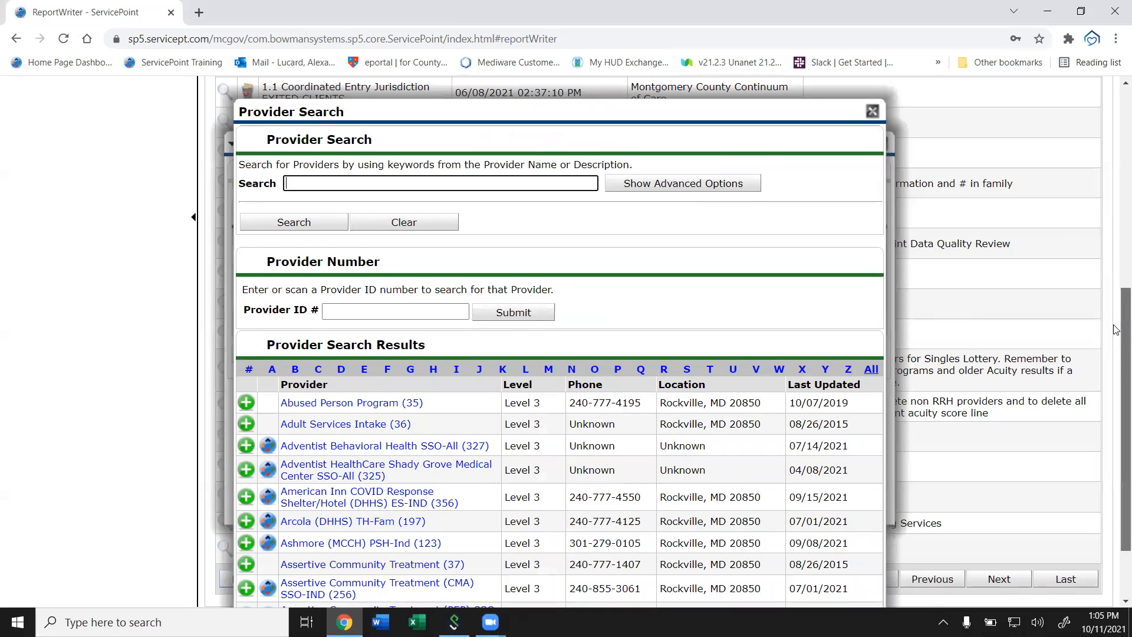
scroll(1118, 330, down, 2)
click(804, 557)
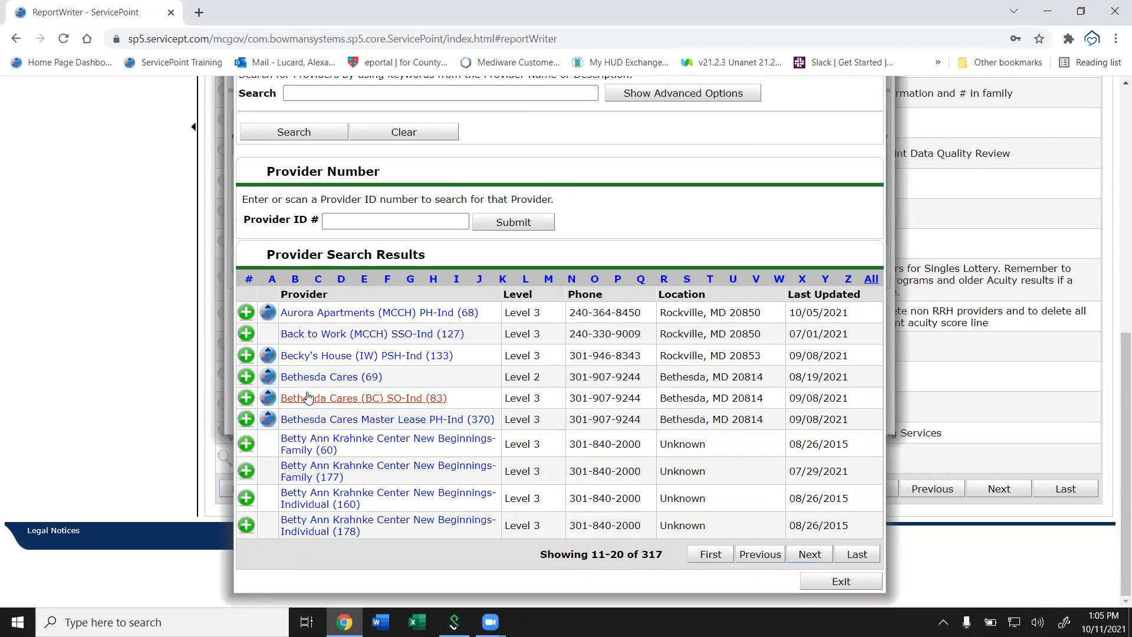
click(312, 478)
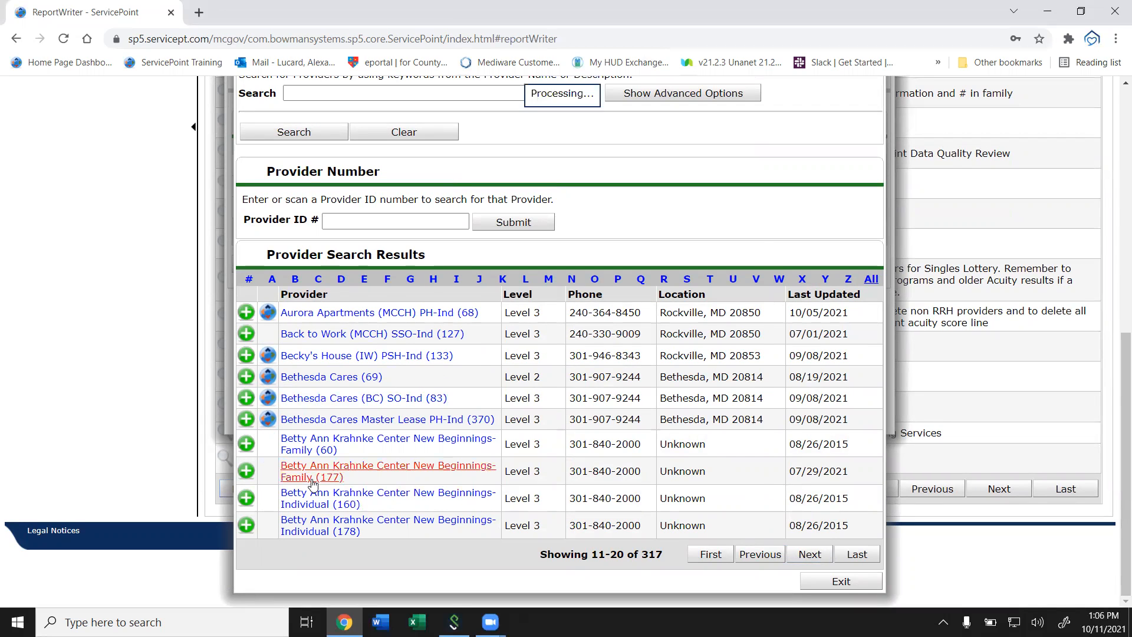
click(502, 534)
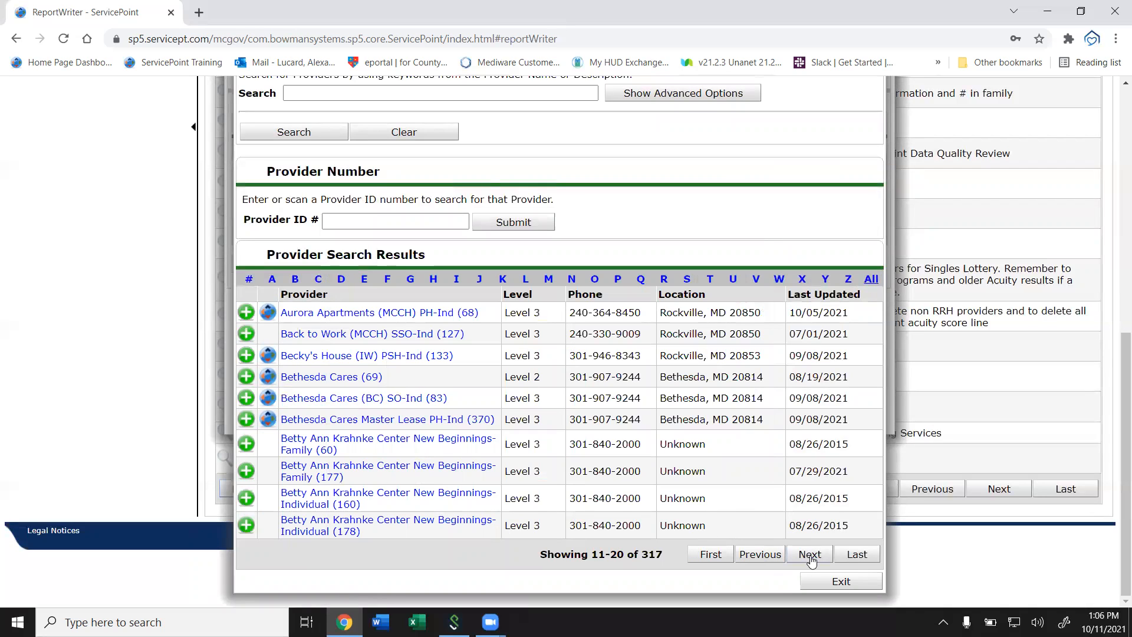
click(250, 355)
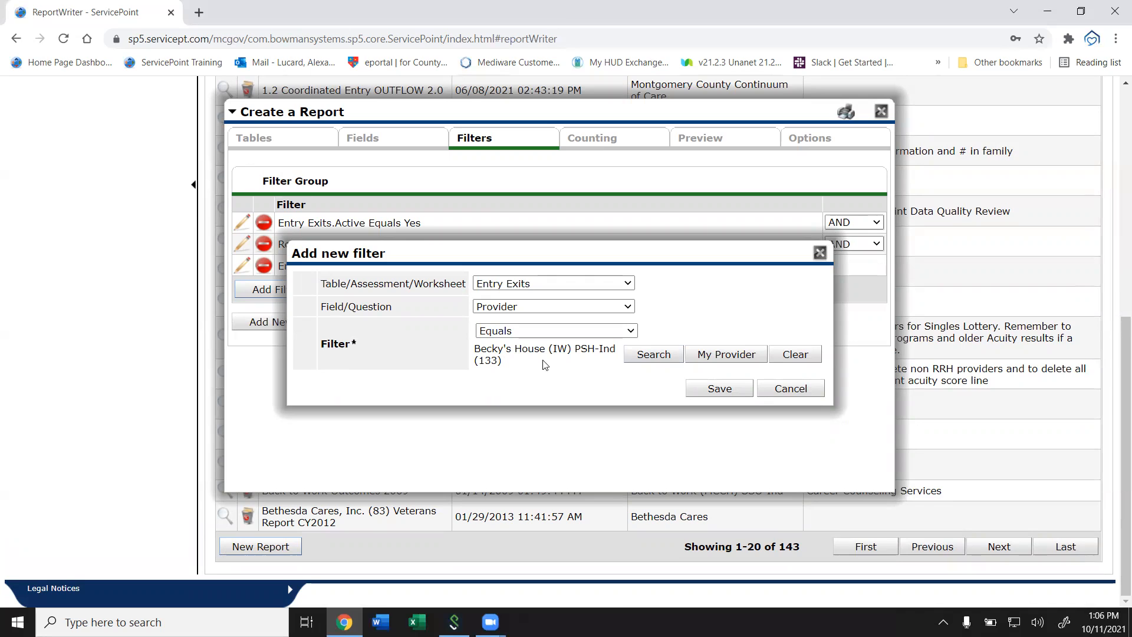
click(713, 392)
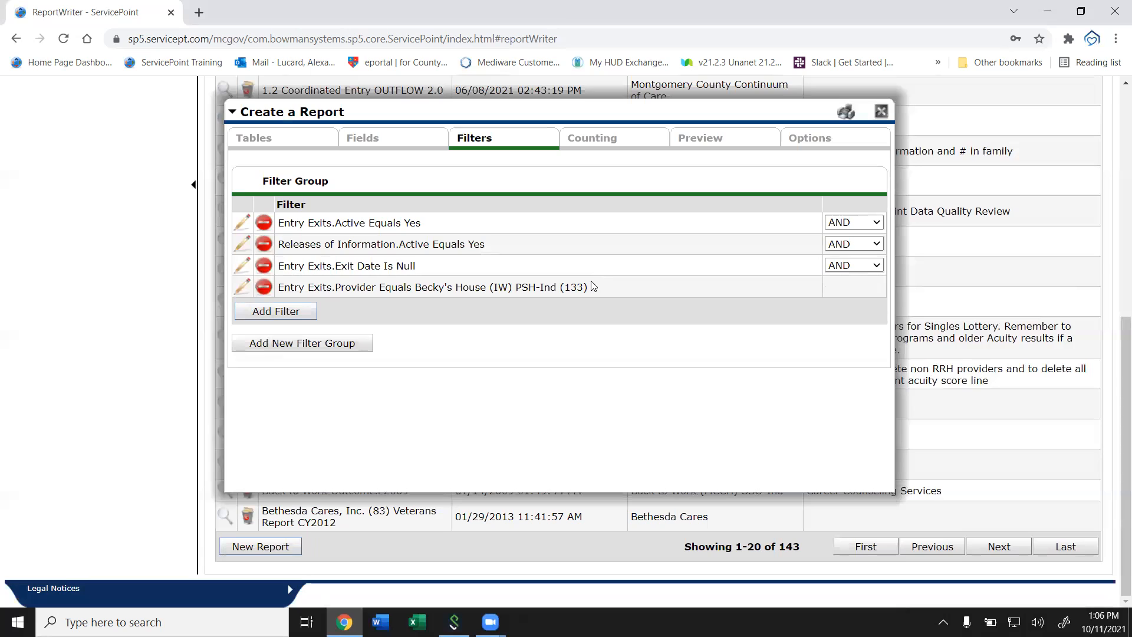
- Preview the report and examine the first client's repeated rows with their release of information dates
click(700, 140)
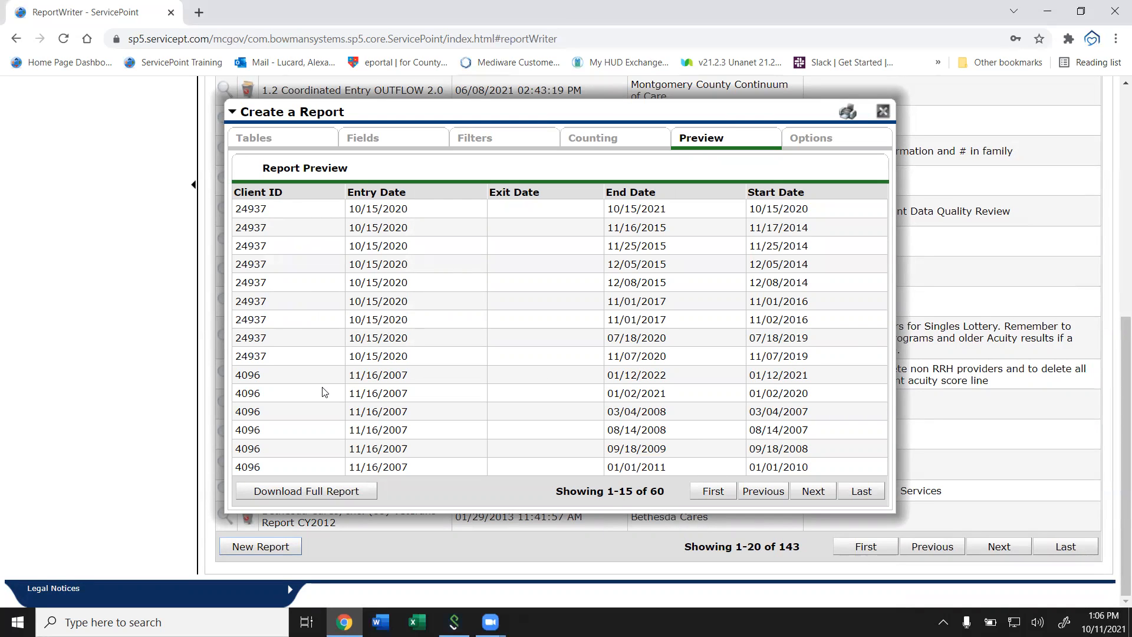
drag(278, 359, 237, 211)
click(237, 210)
drag(822, 360, 603, 213)
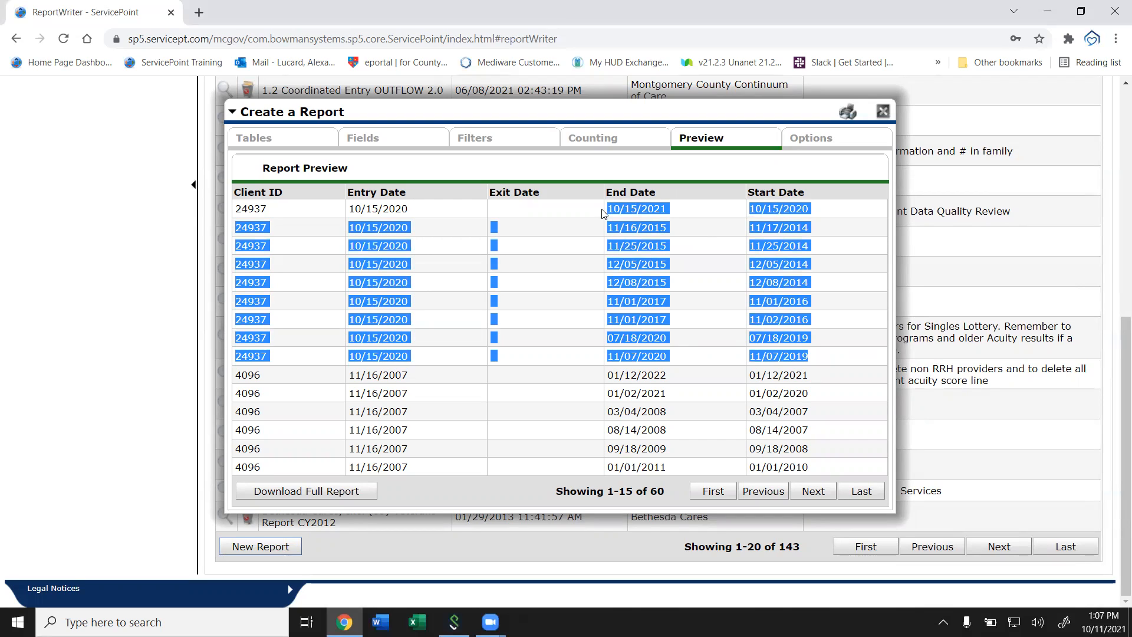
right_click(680, 209)
click(549, 235)
- Move the End Date column after the Start Date column in the report's column order
click(809, 142)
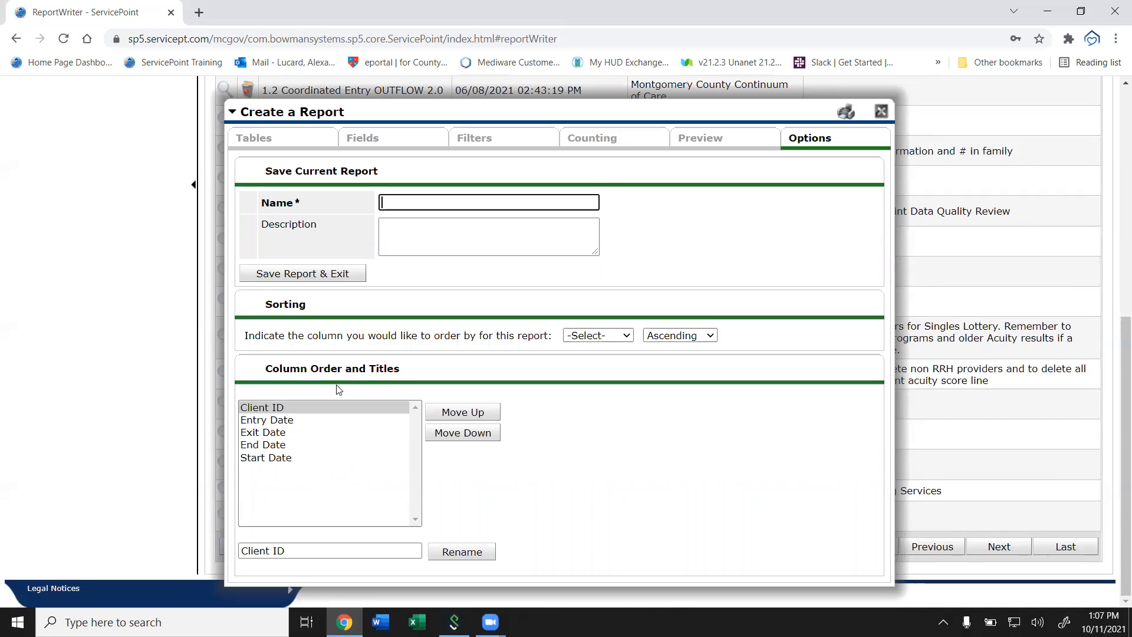
click(276, 449)
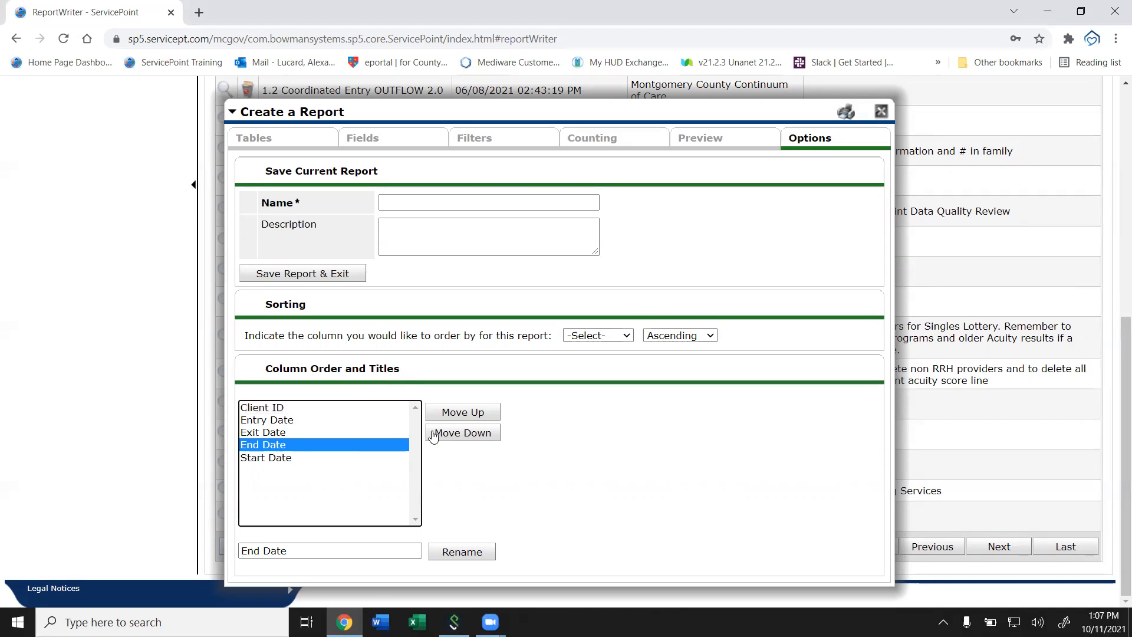
right_click(465, 439)
click(464, 439)
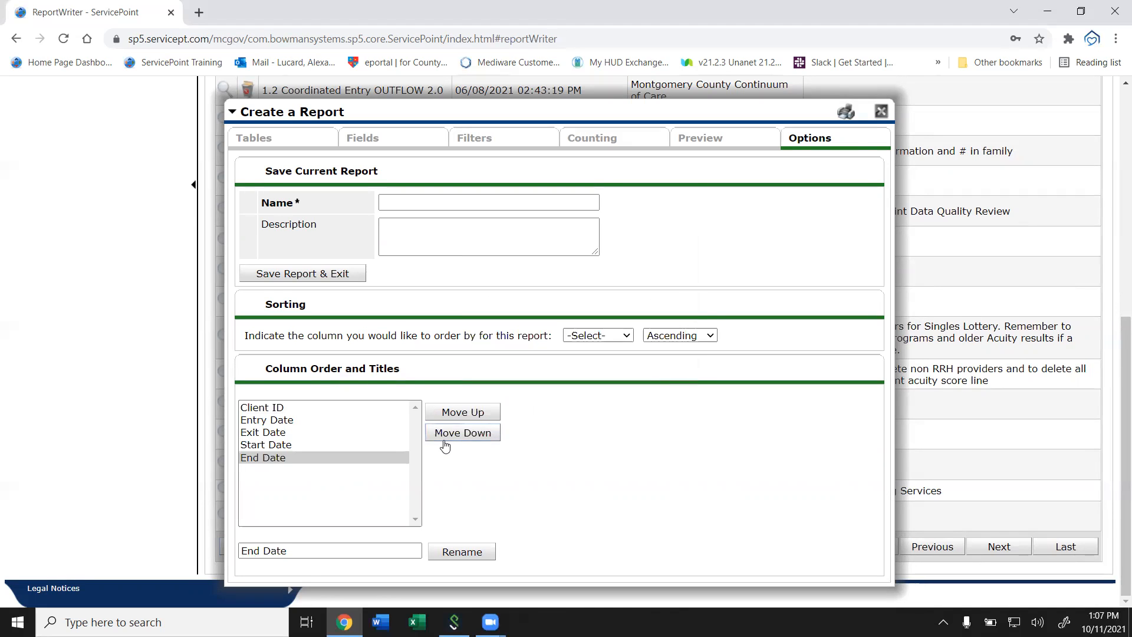
- Rename the End Date column to ROI End Date and the Start Date column to ROI Start Date
click(242, 551)
text(ROI)
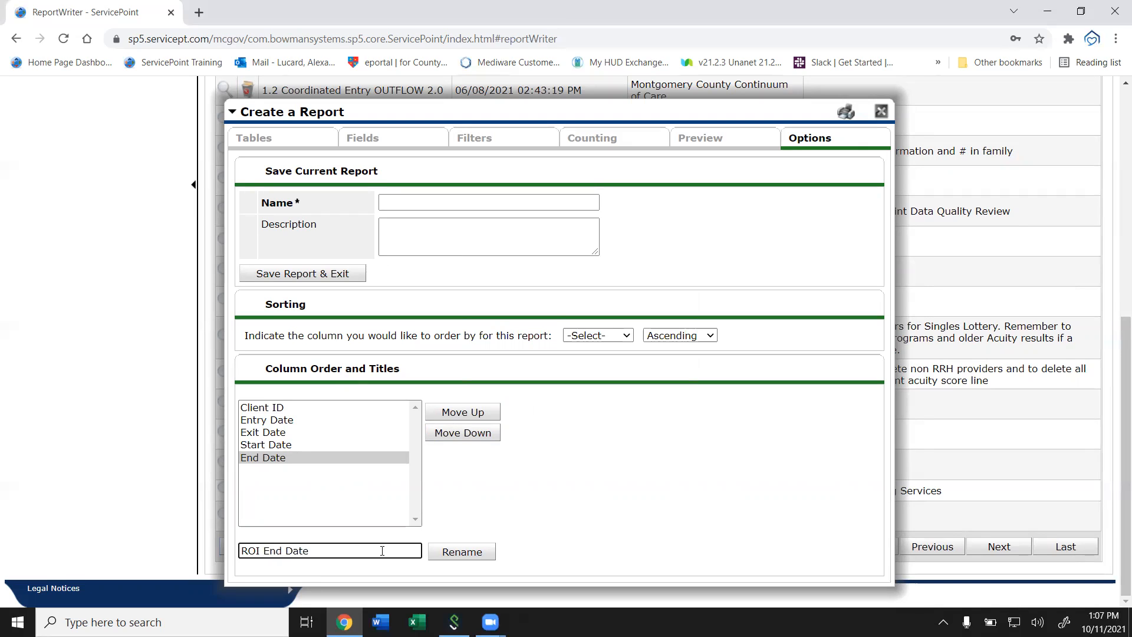
click(441, 552)
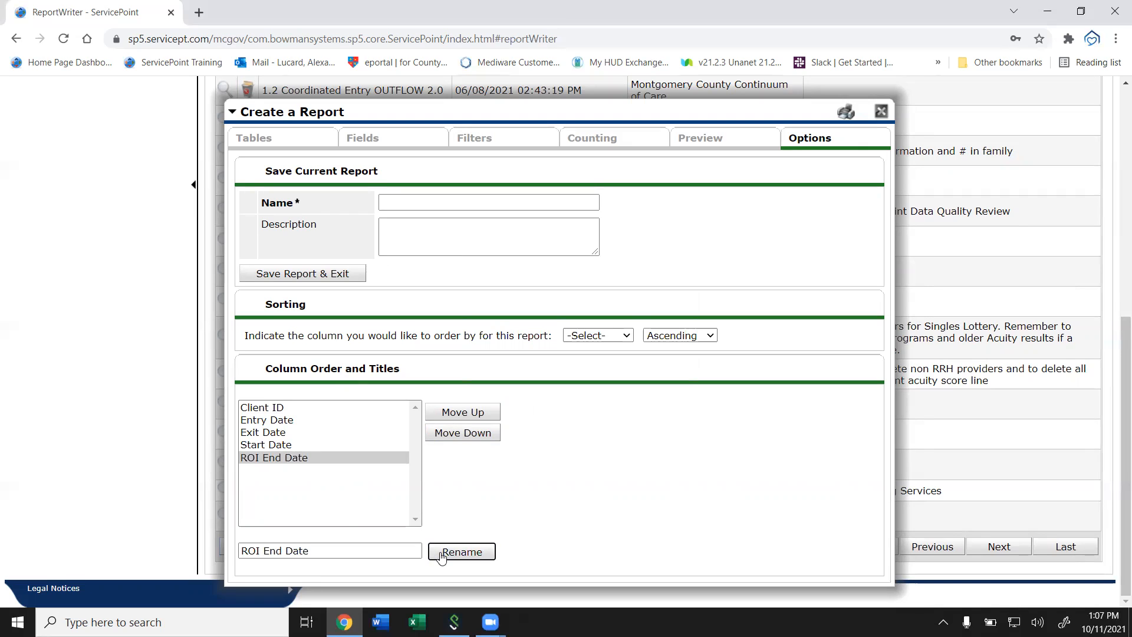
click(247, 444)
click(245, 548)
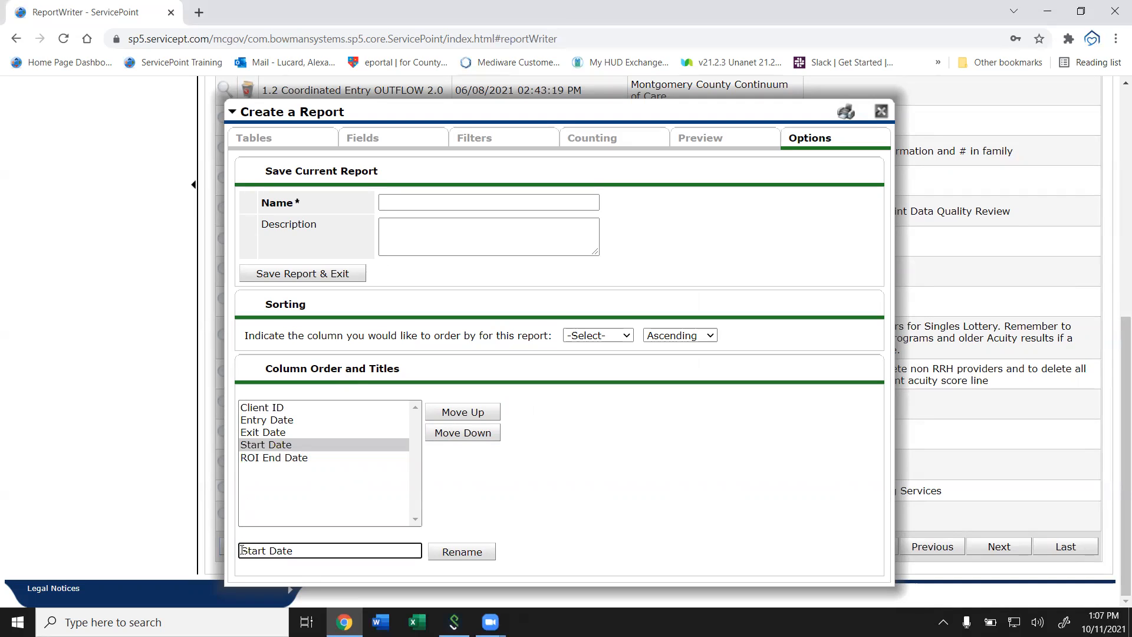
text(ROI)
click(460, 554)
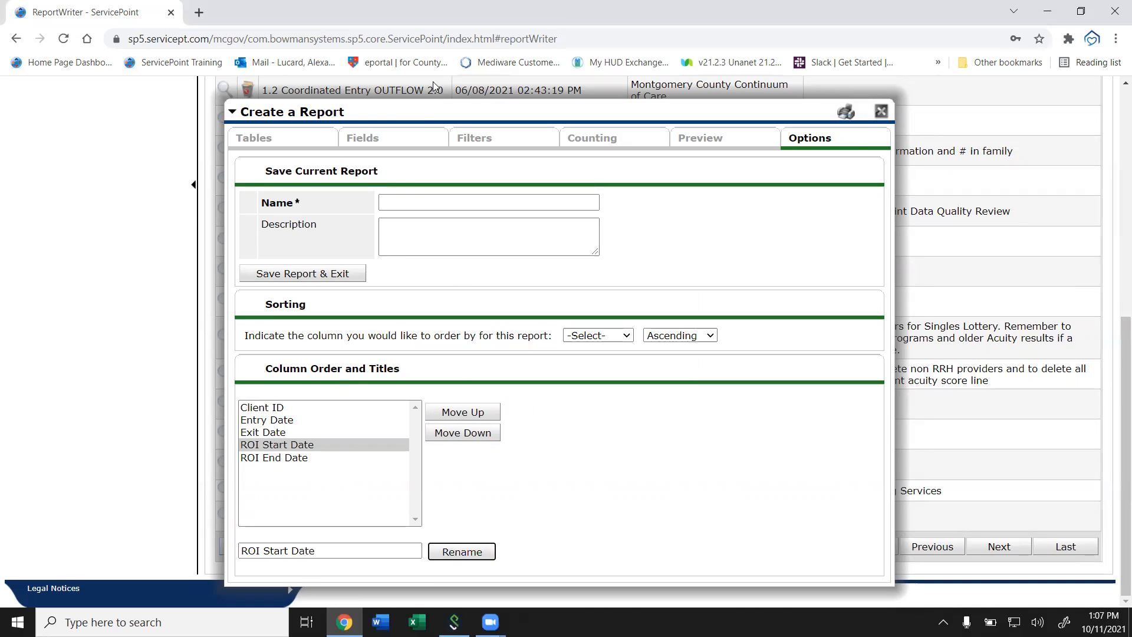
- Add the Provider field from the Entry Exits table to the report and return to the column order and title options
click(380, 146)
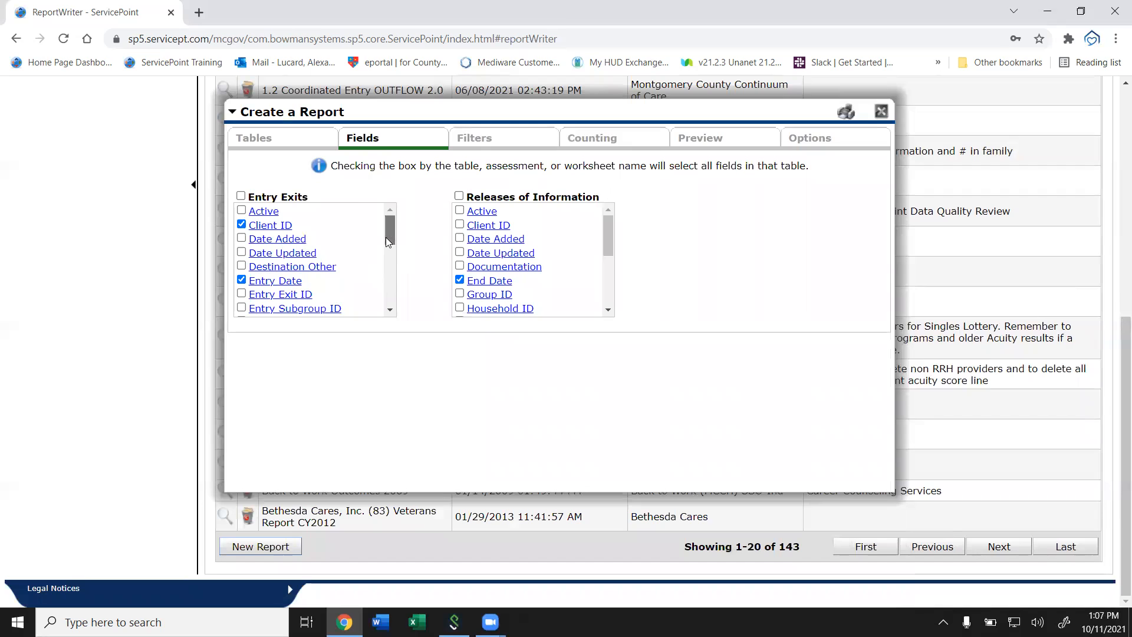
scroll(386, 237, down, 5)
click(241, 220)
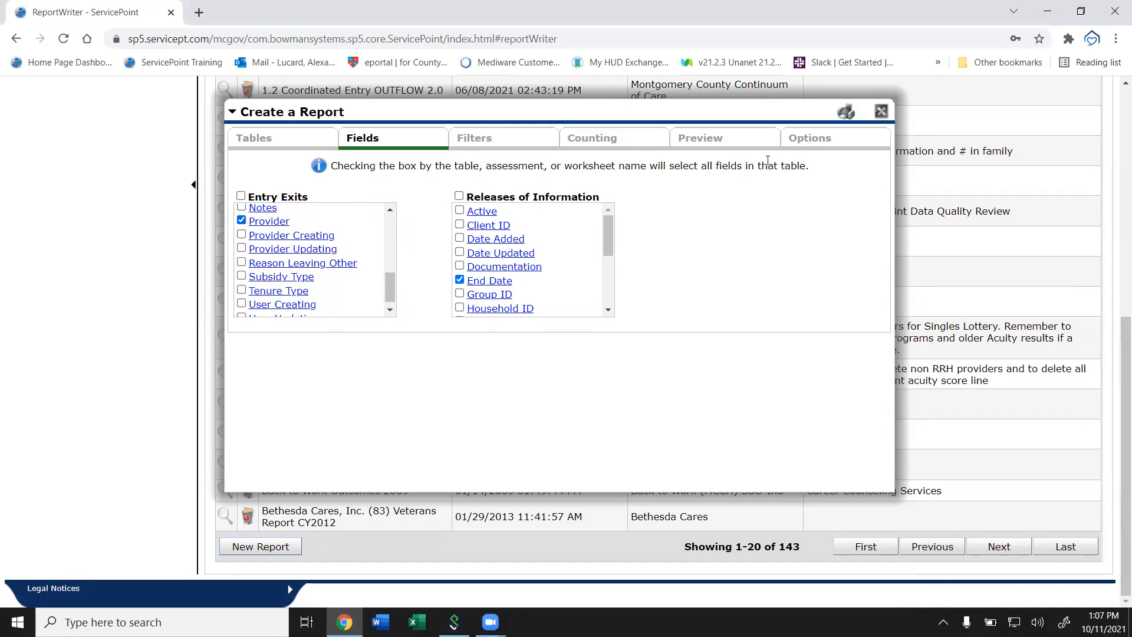
click(808, 141)
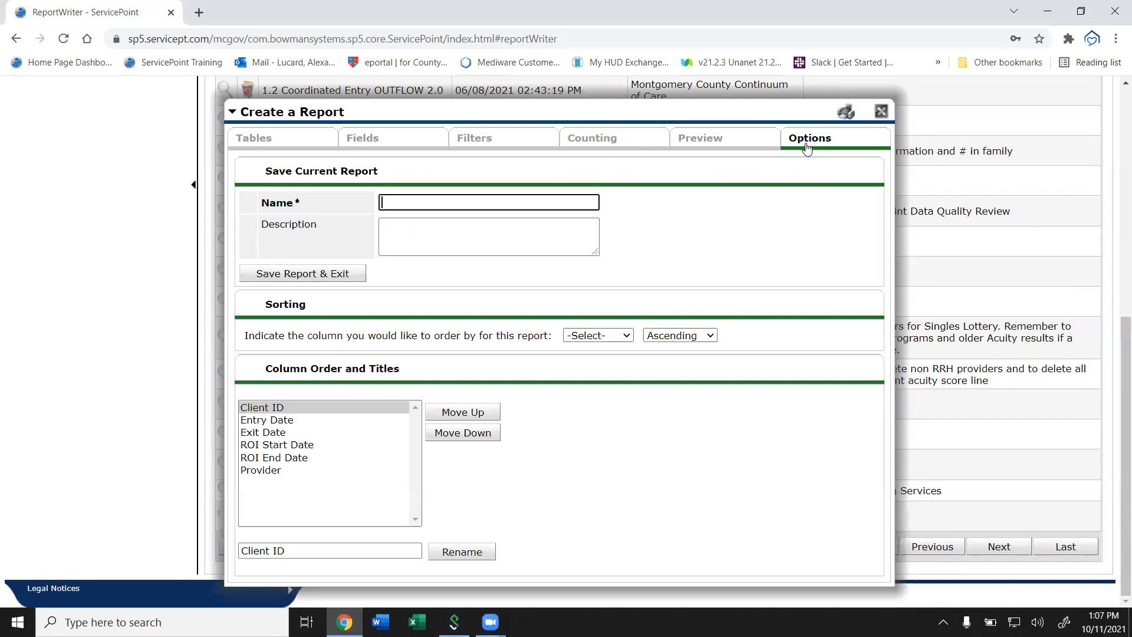
- Move the Provider column up to directly after Client ID in the report's column order
click(265, 470)
click(442, 415)
click(443, 414)
click(442, 415)
click(442, 414)
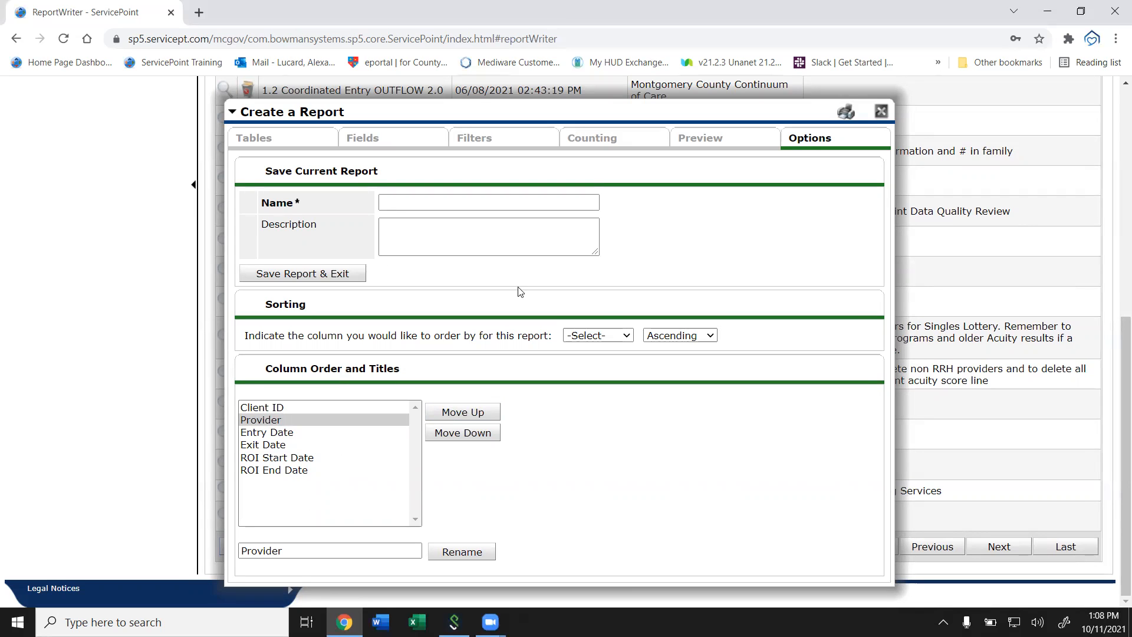
- Preview the report and examine the first client's ROI start dates
click(689, 140)
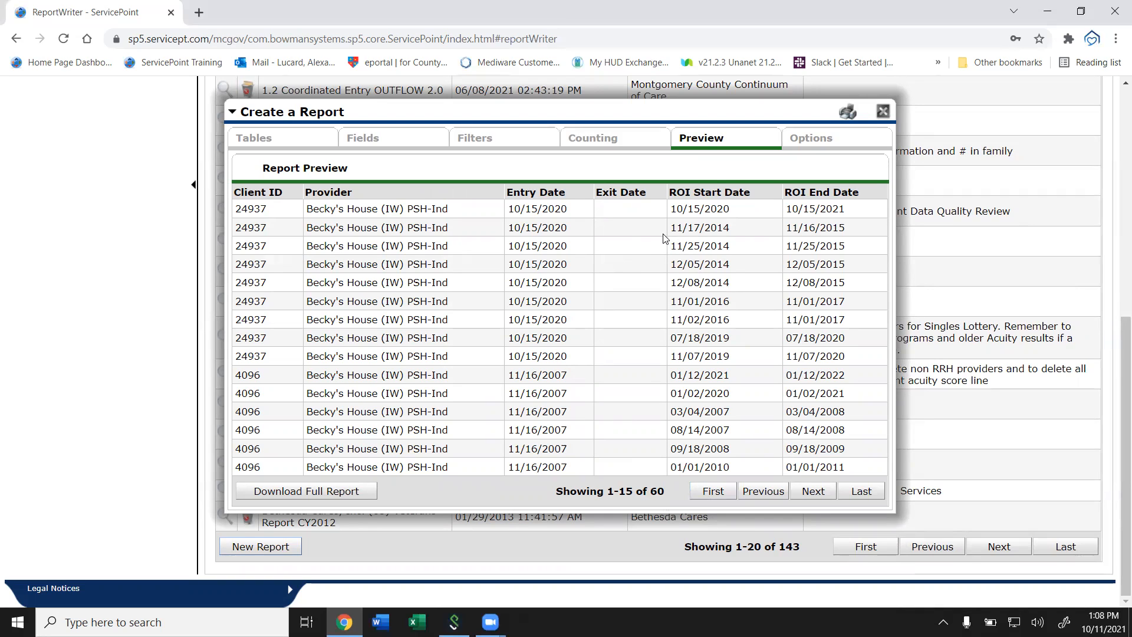
right_click(699, 263)
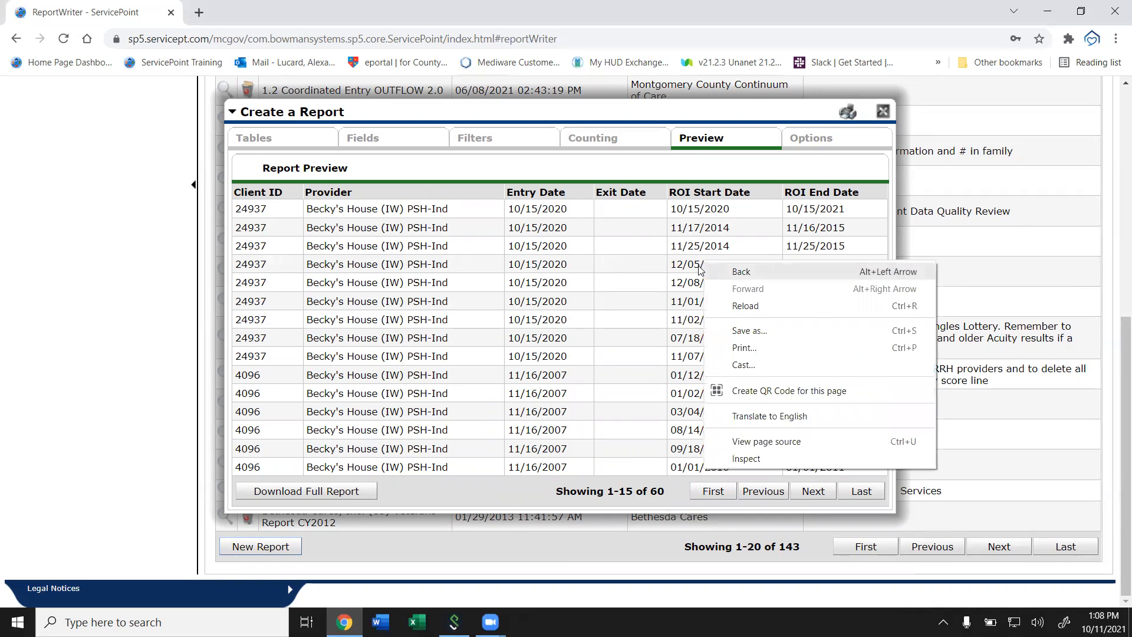
key(Escape)
drag(673, 227, 716, 263)
click(717, 262)
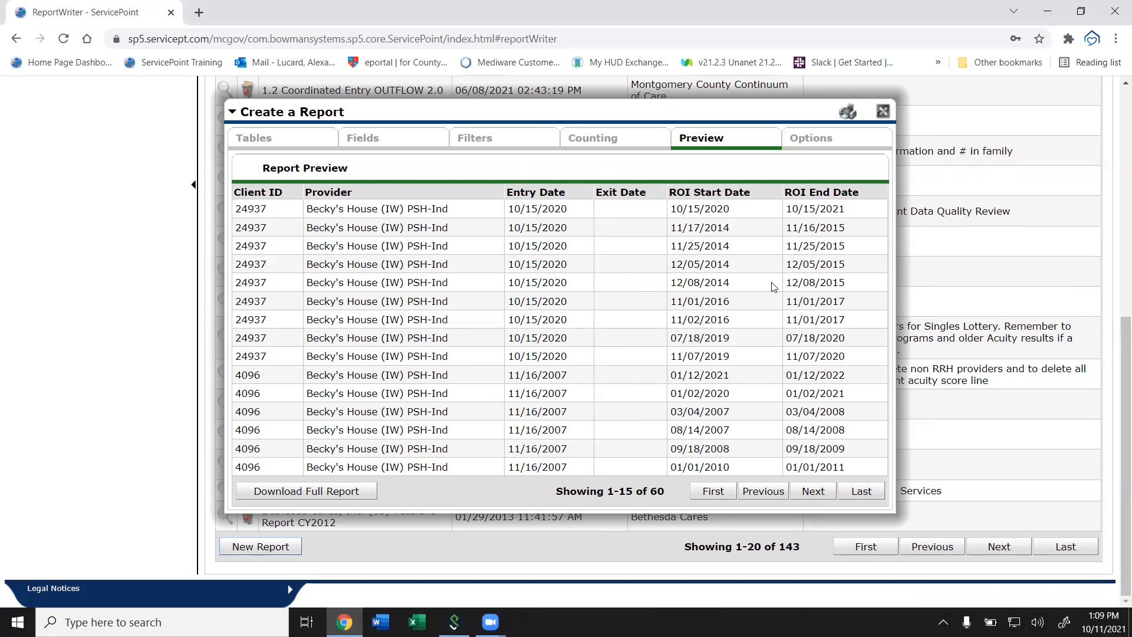
- Download the full report and open the CSV file from the downloaded zip in Excel
click(332, 493)
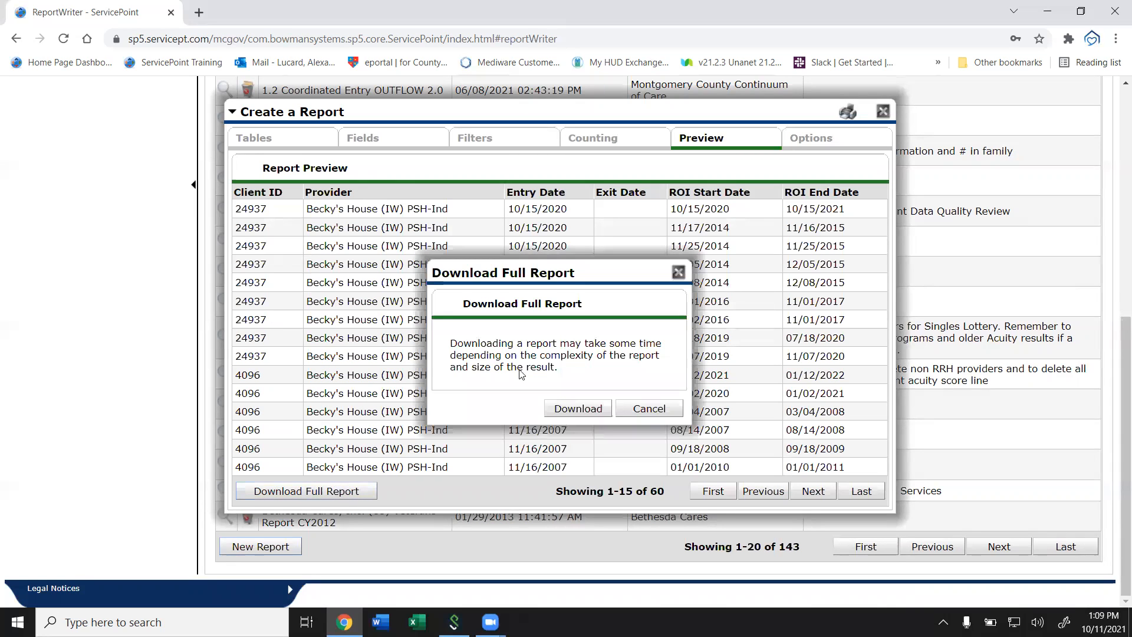
click(577, 416)
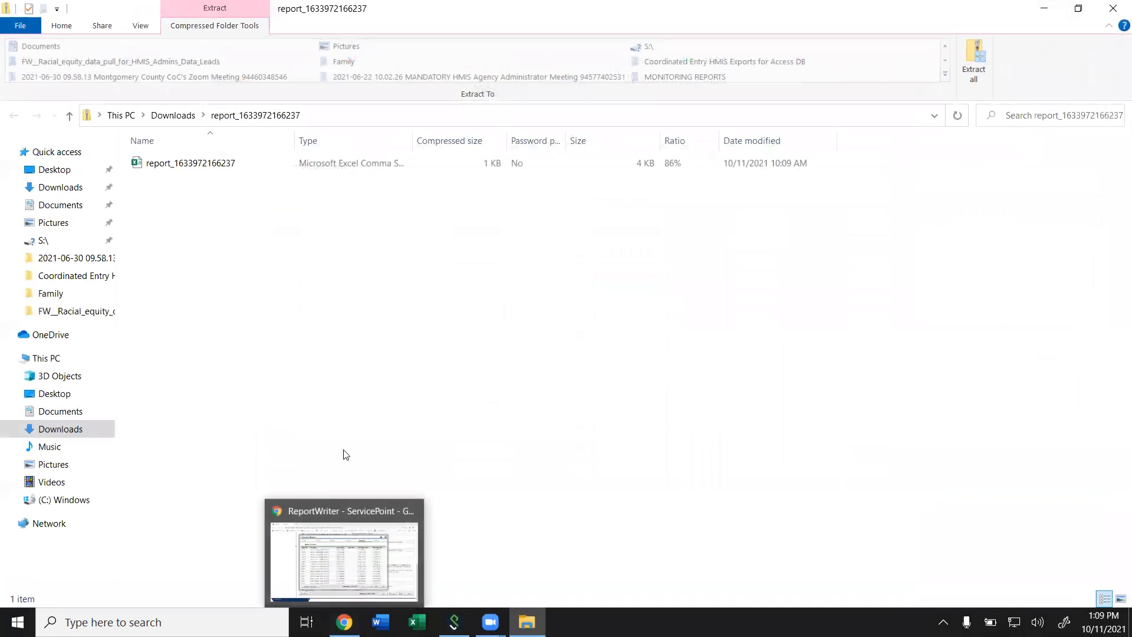
click(214, 167)
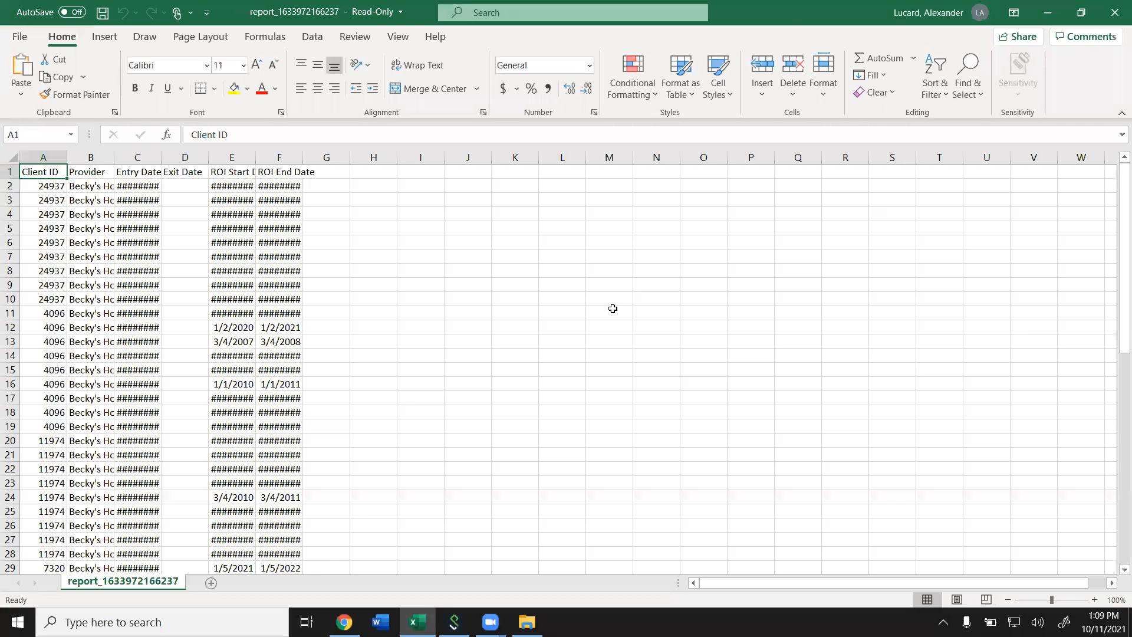
- Fit the widths of the Provider, Entry Date, ROI Start Date and ROI End Date columns to their contents
key(Right)
key(Right)
key(Right)
key(Right)
key(Right)
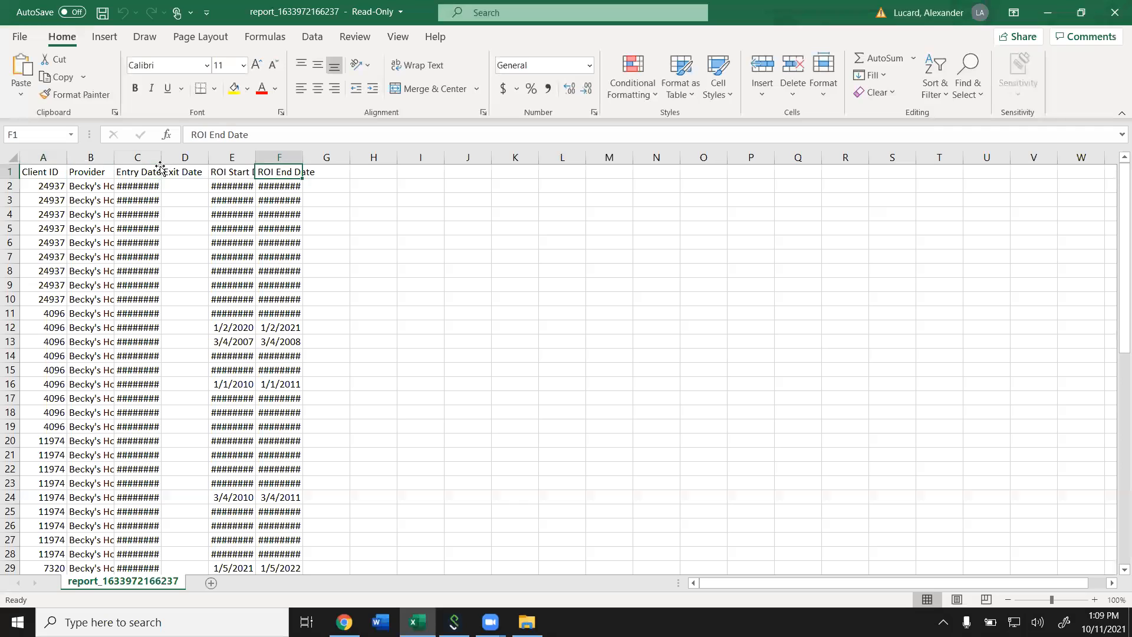
double_click(113, 159)
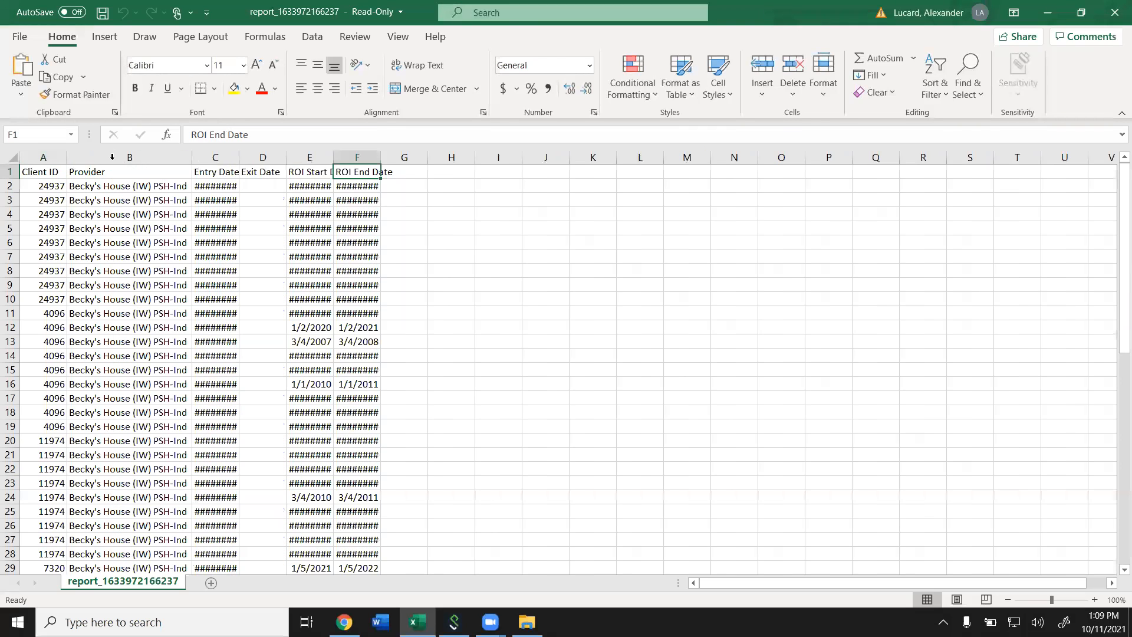
double_click(239, 157)
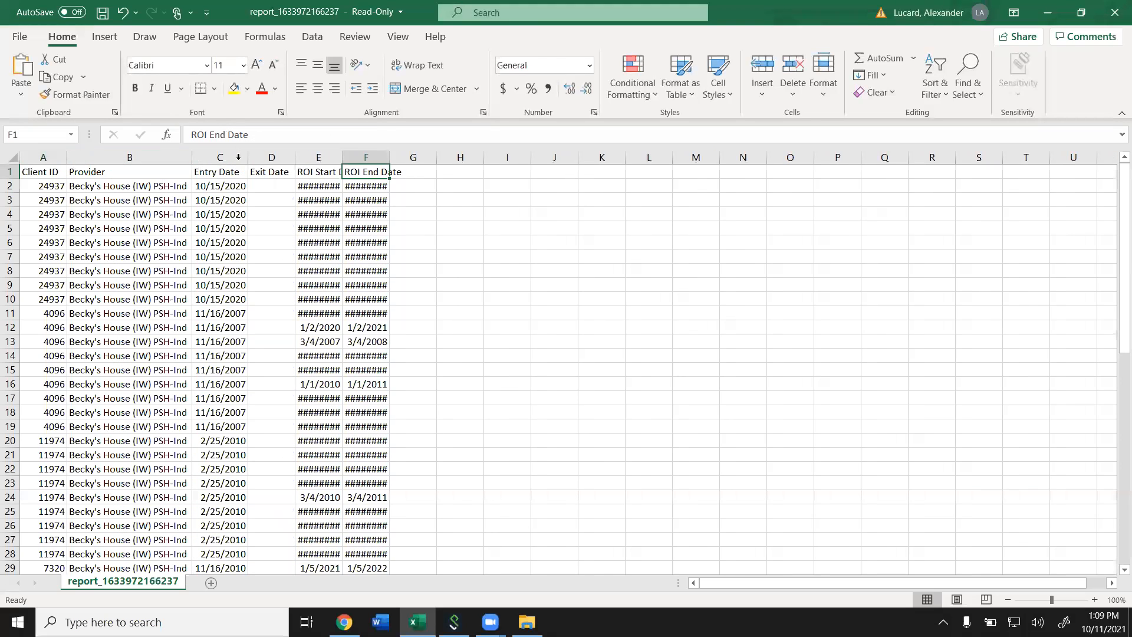
double_click(342, 158)
double_click(410, 157)
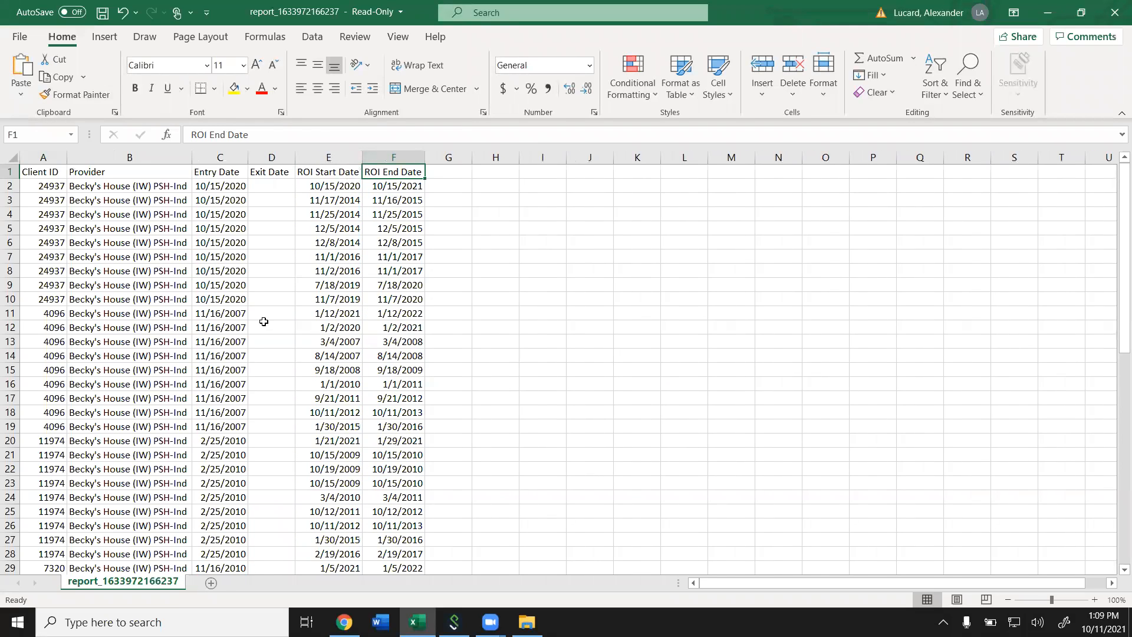
- Make the header row of the sheet bold
drag(391, 299, 41, 187)
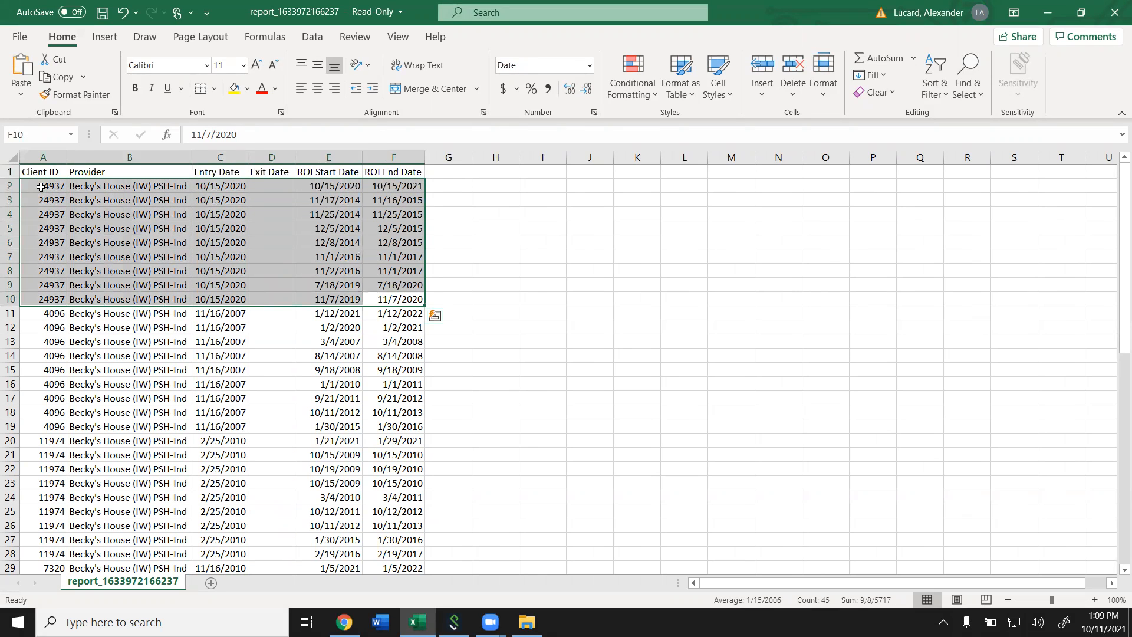
click(289, 259)
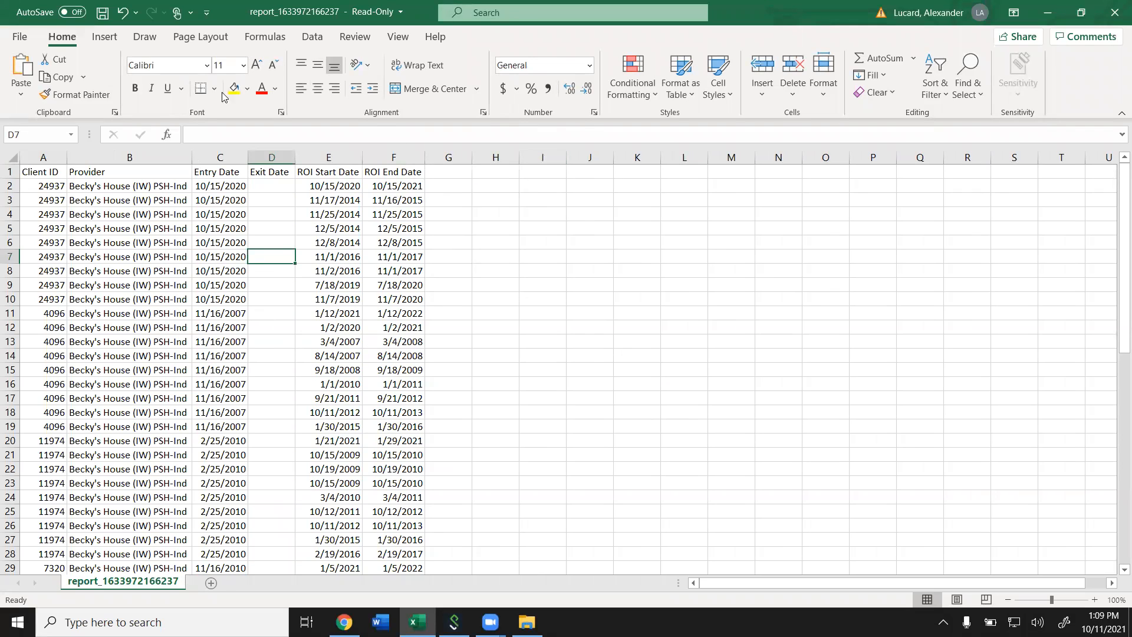
click(211, 368)
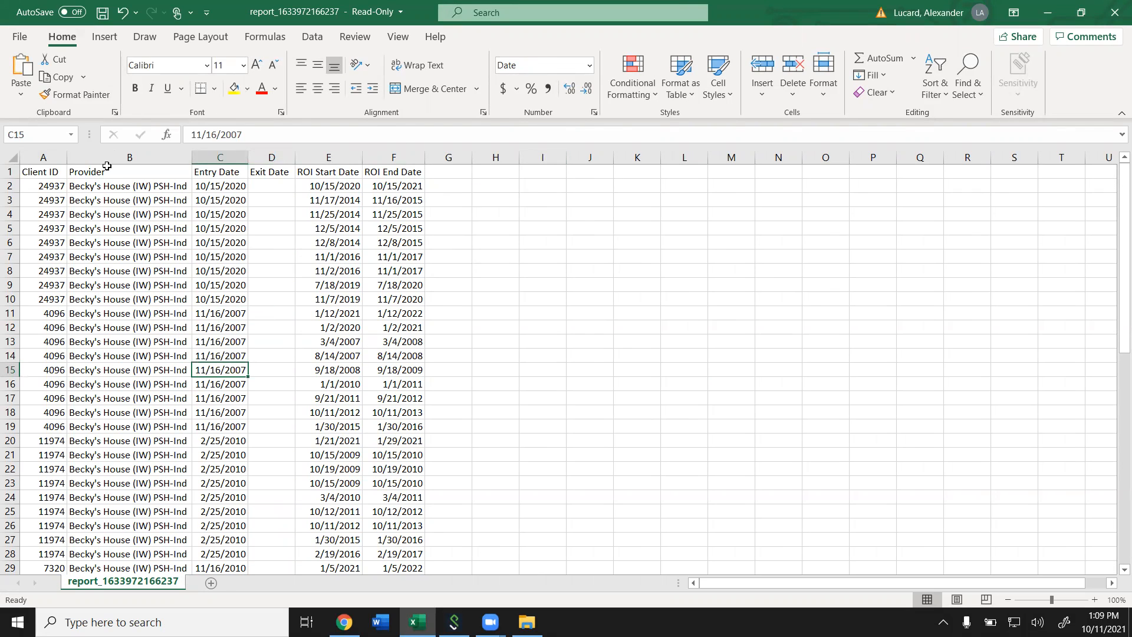
click(9, 172)
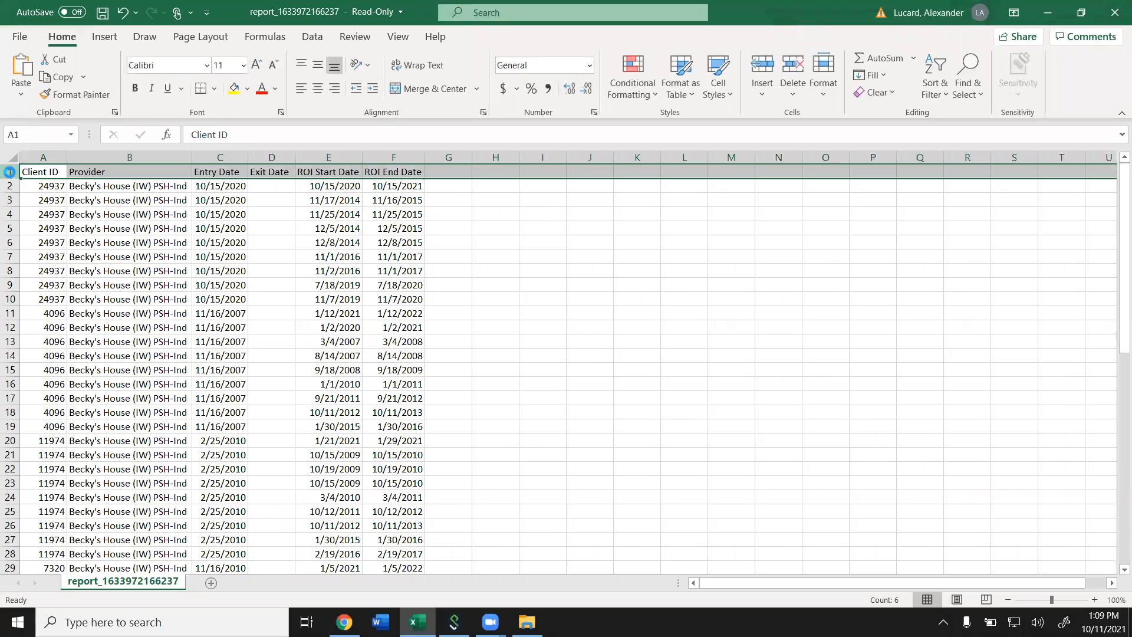
click(135, 88)
click(187, 244)
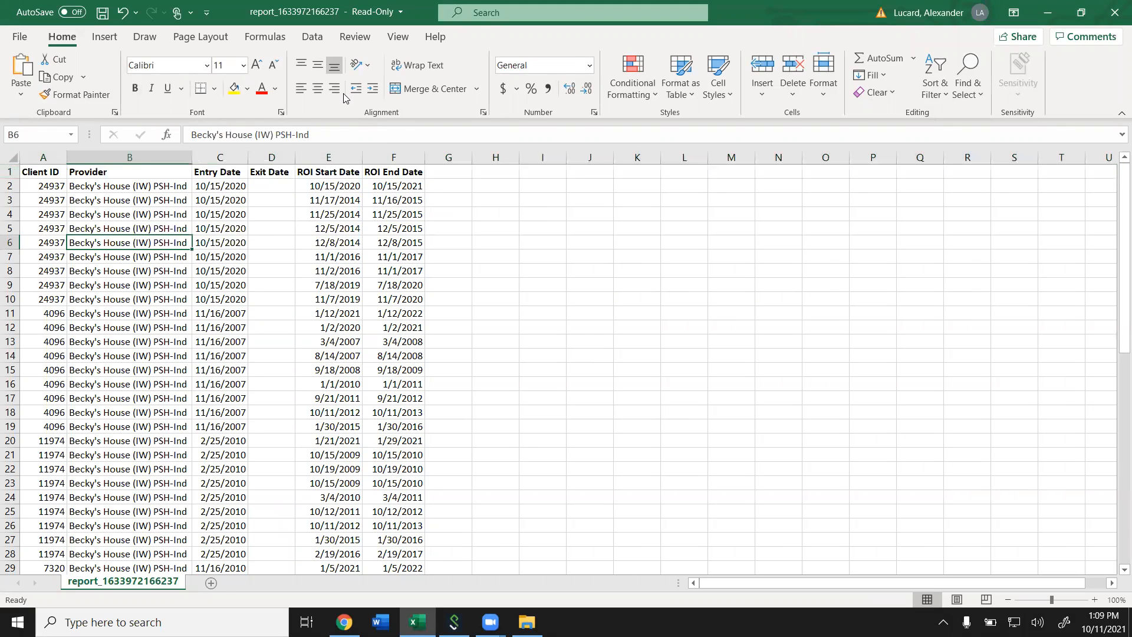
- Sort the data by Client ID from smallest to largest and by ROI Start Date from newest to oldest
click(313, 38)
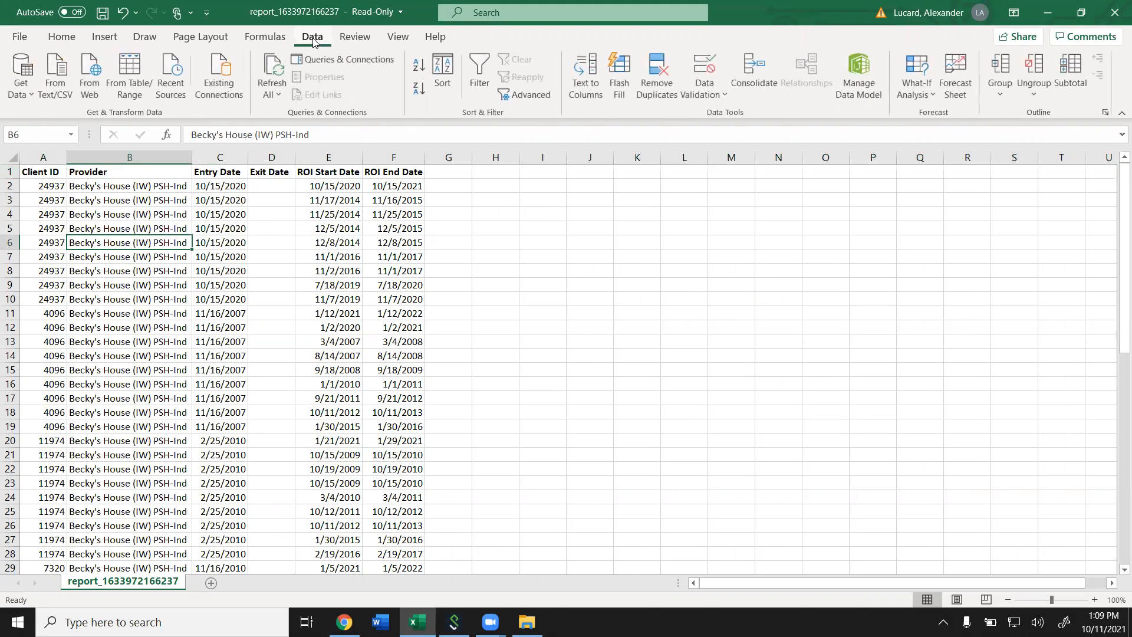
click(443, 83)
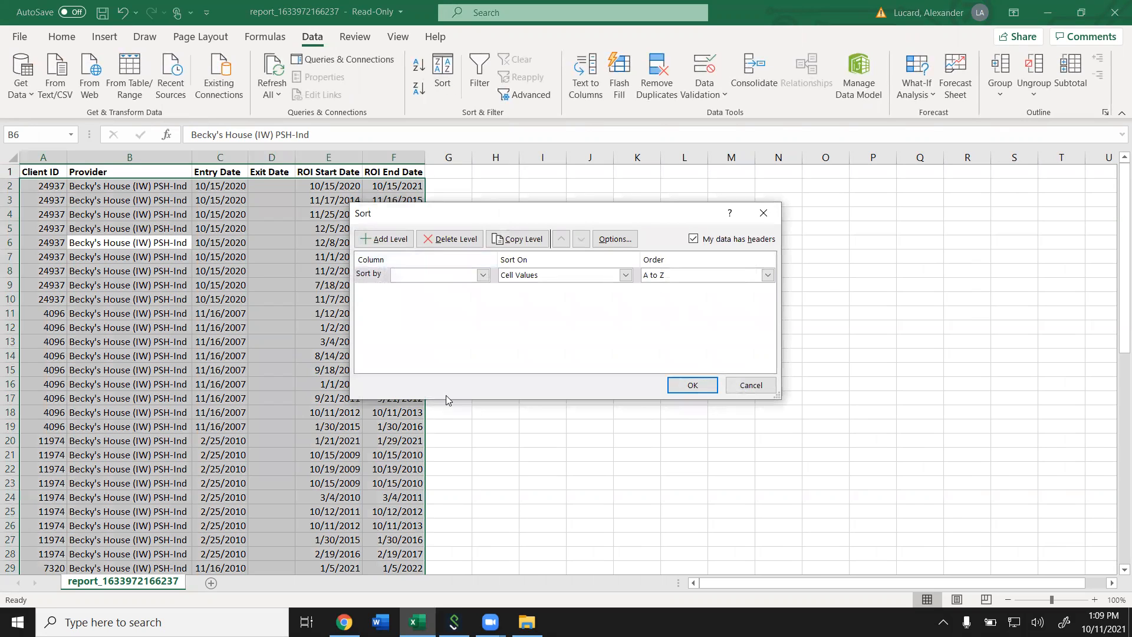
click(451, 276)
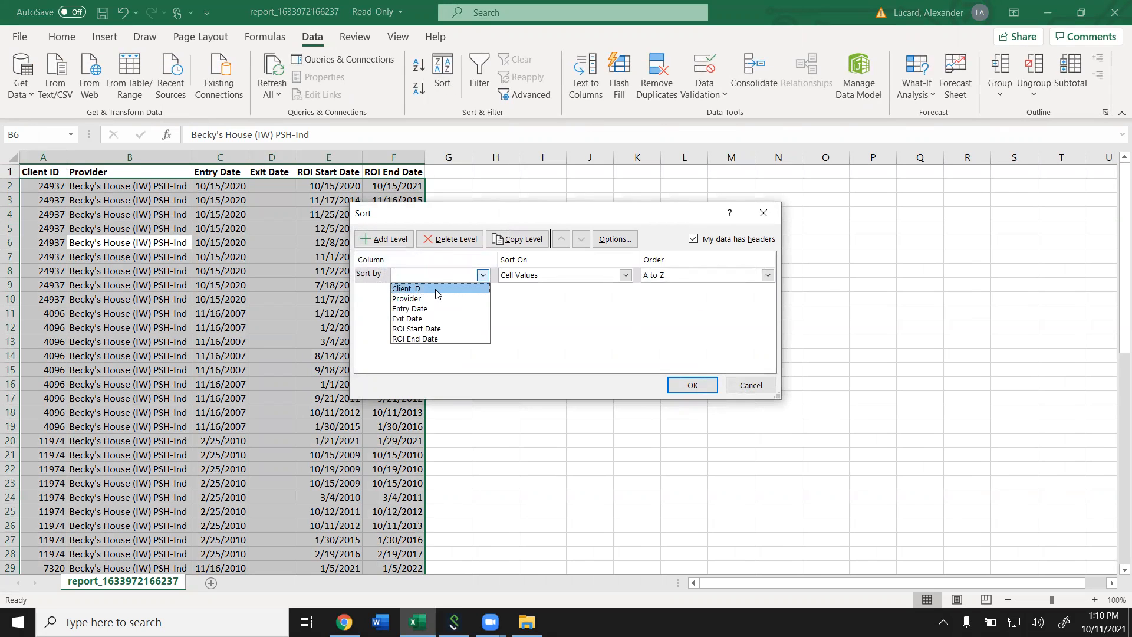
click(437, 289)
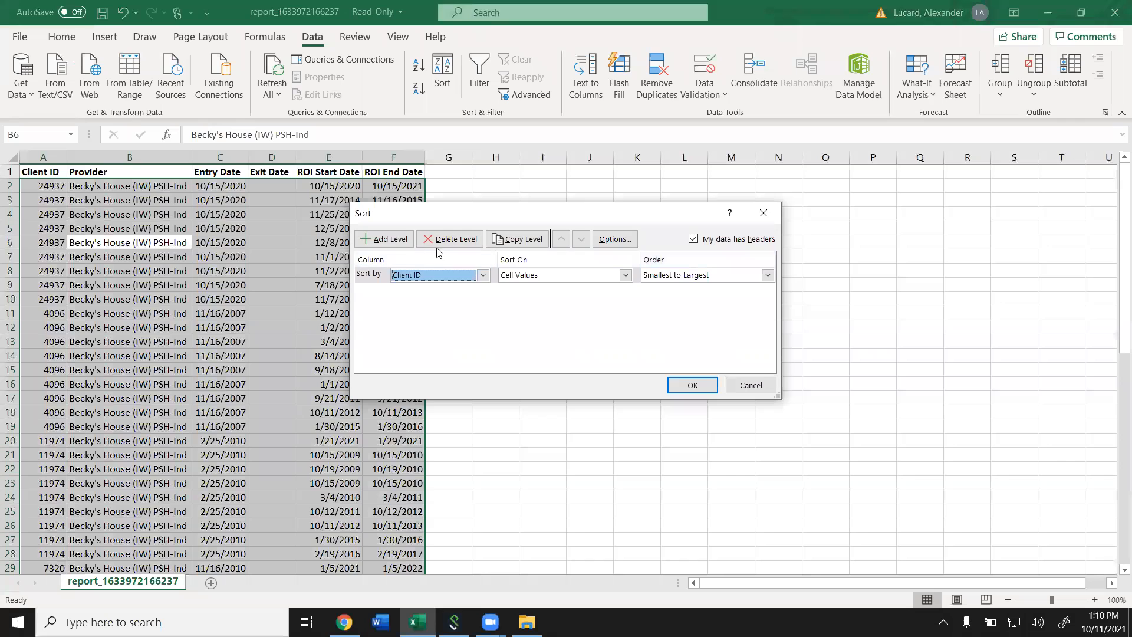
click(432, 294)
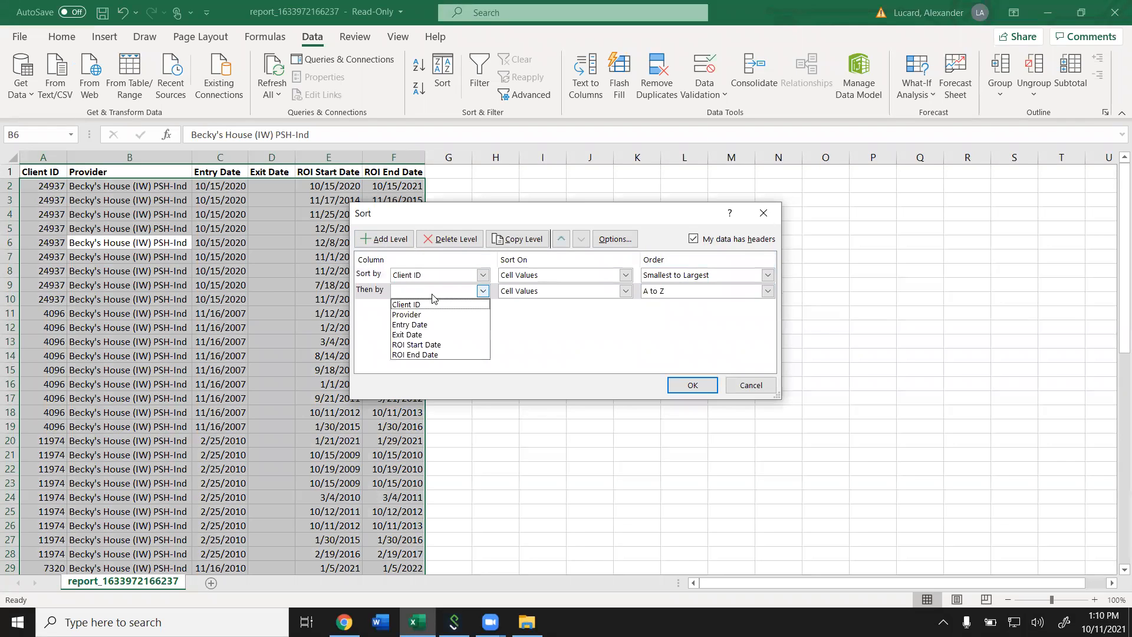
click(422, 346)
click(659, 292)
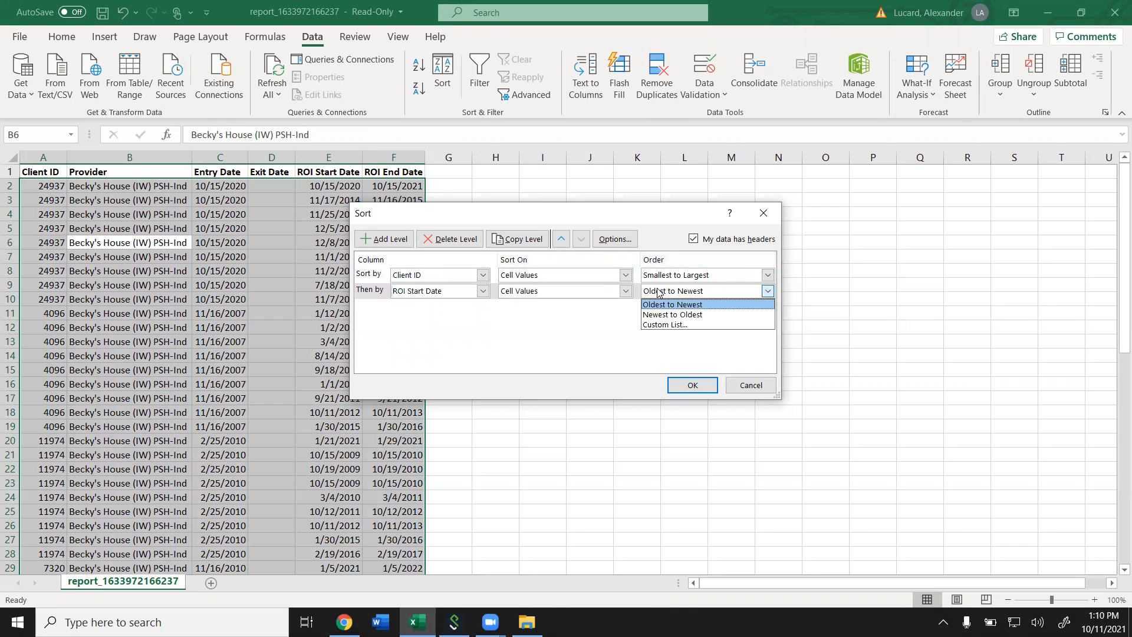
click(658, 314)
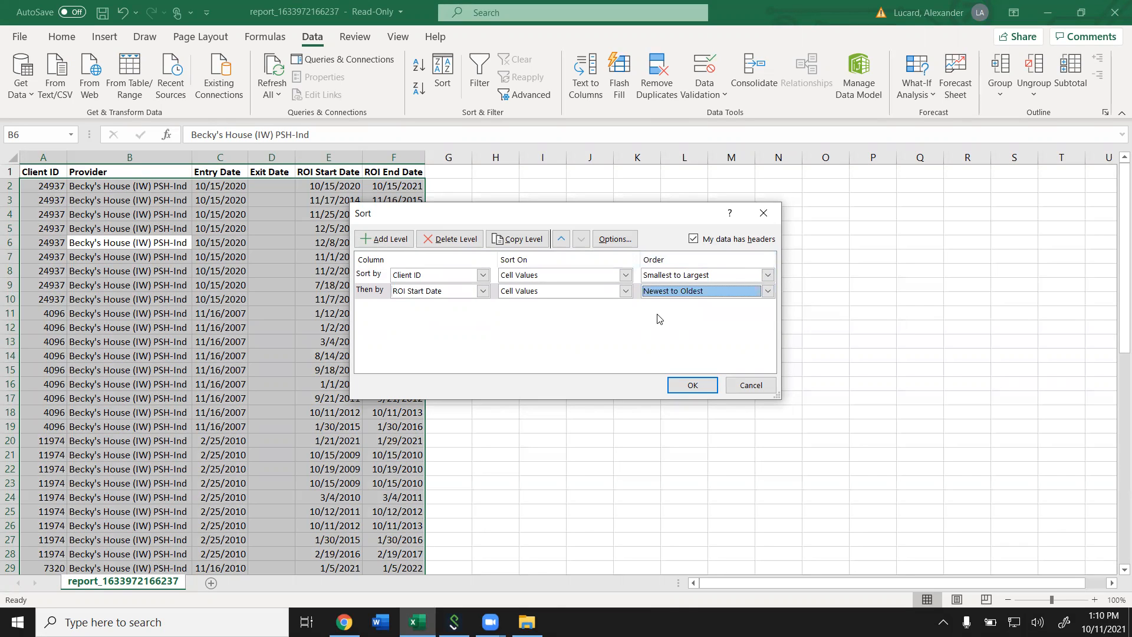
click(680, 387)
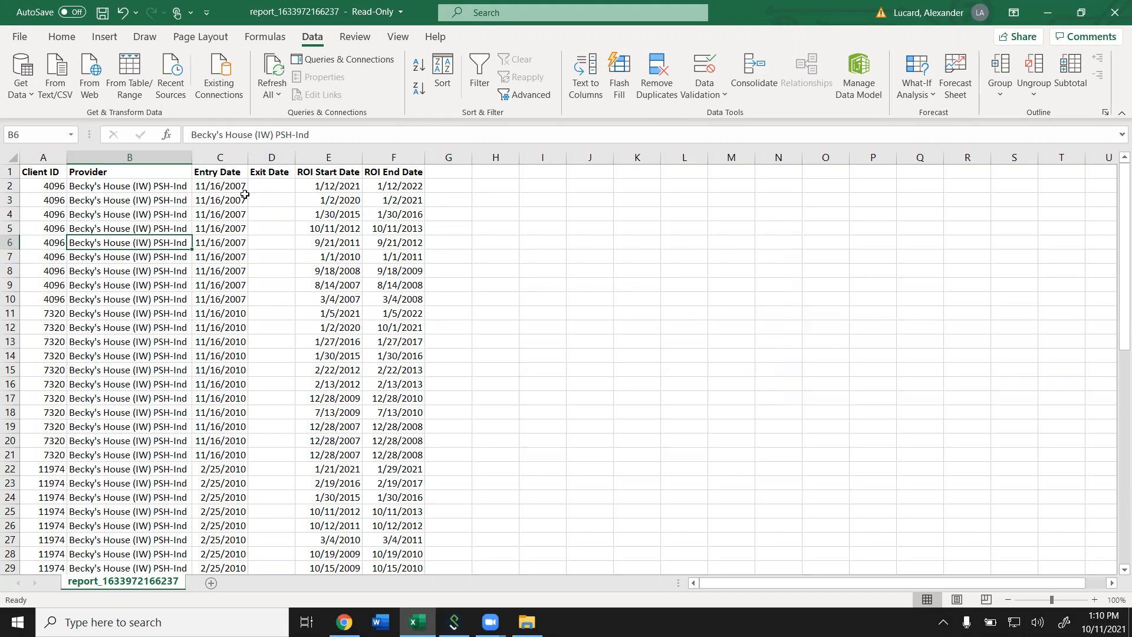
- Examine the most recent ROI start and end dates in each client's first row throughout the sorted list
click(10, 185)
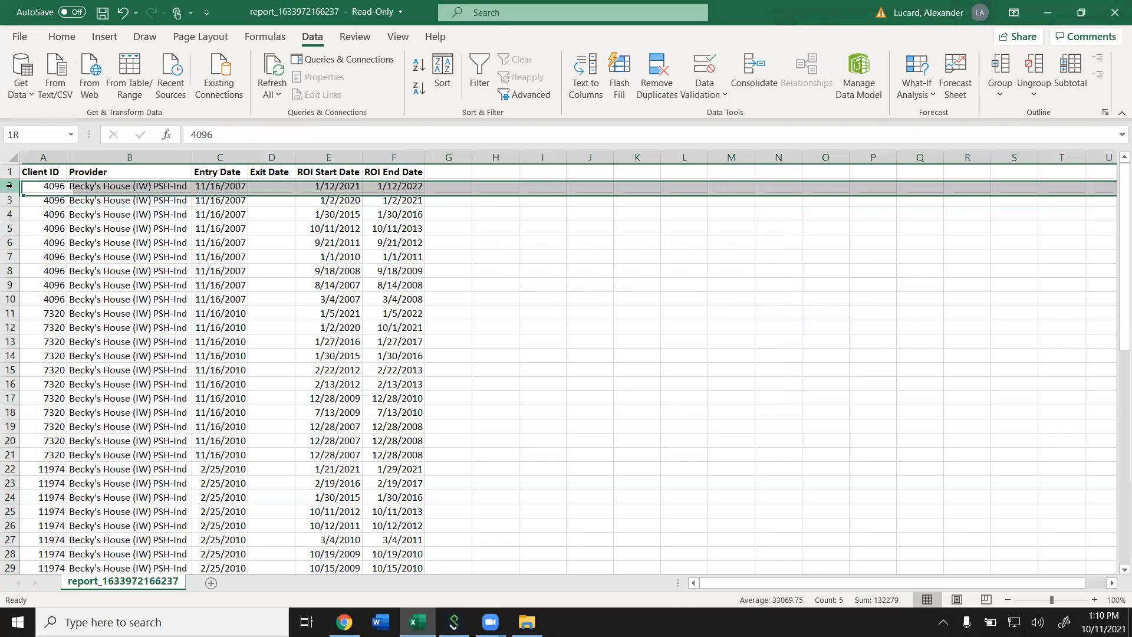
click(317, 184)
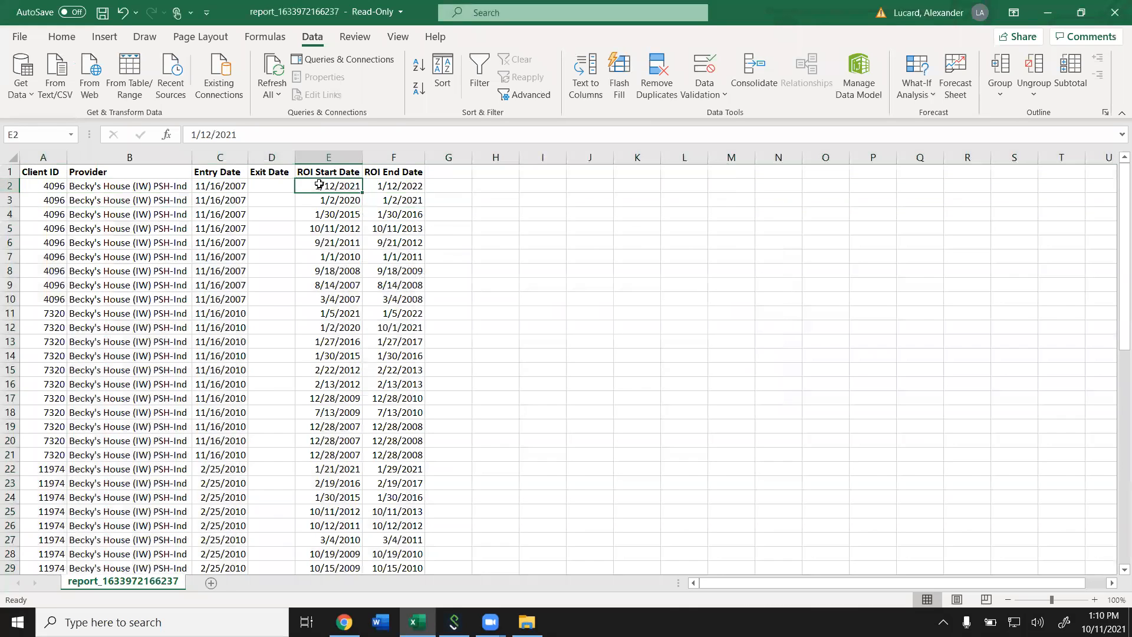
click(400, 187)
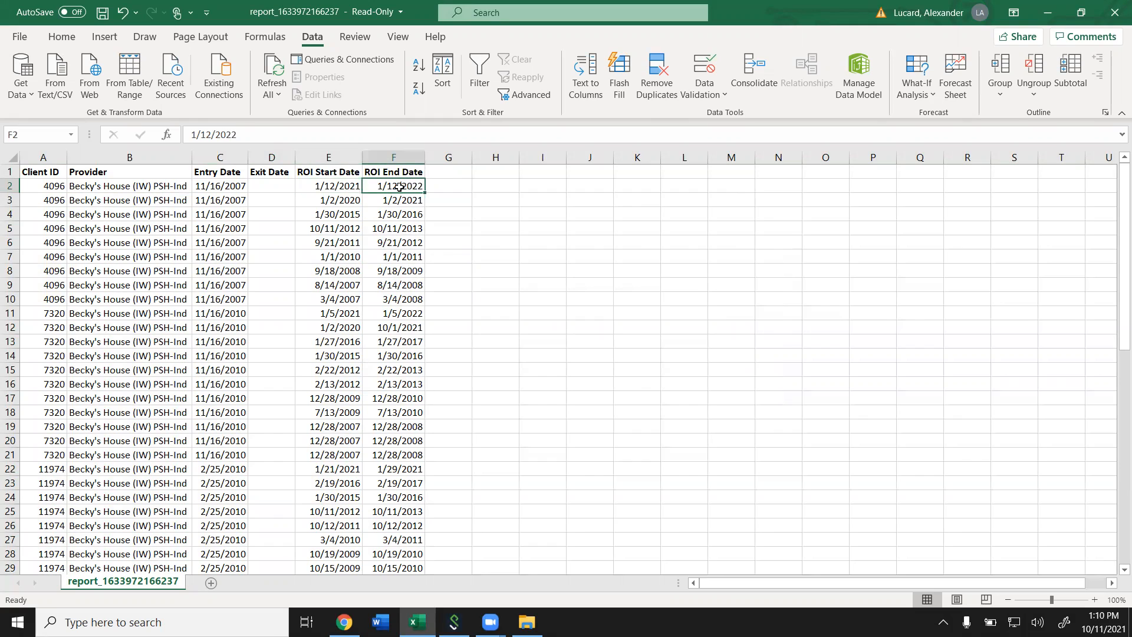
click(333, 186)
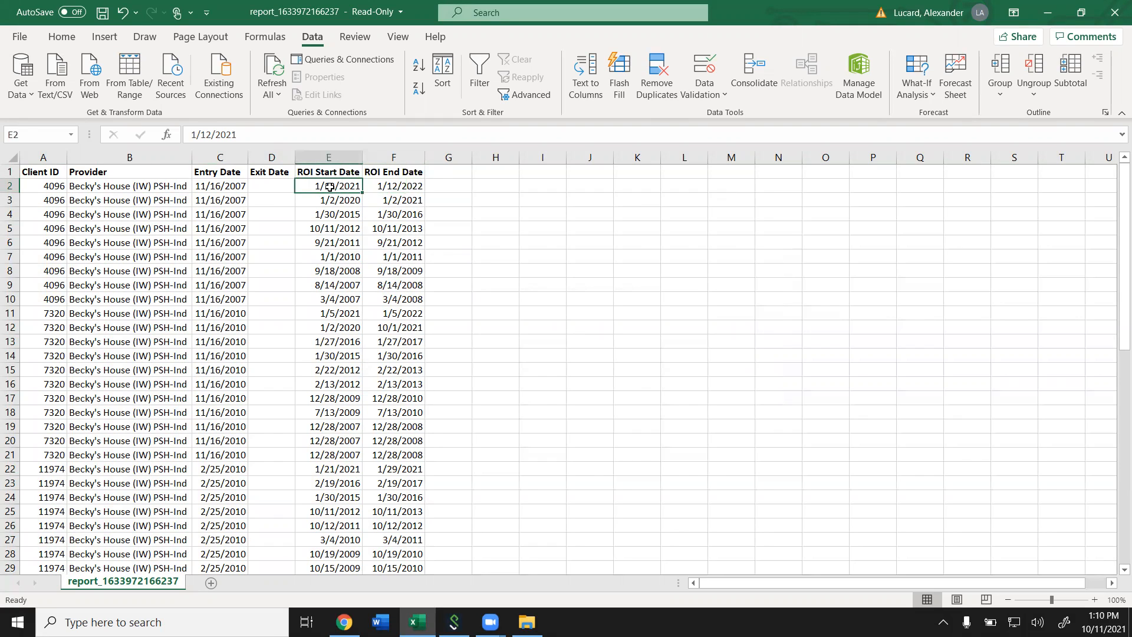
click(397, 185)
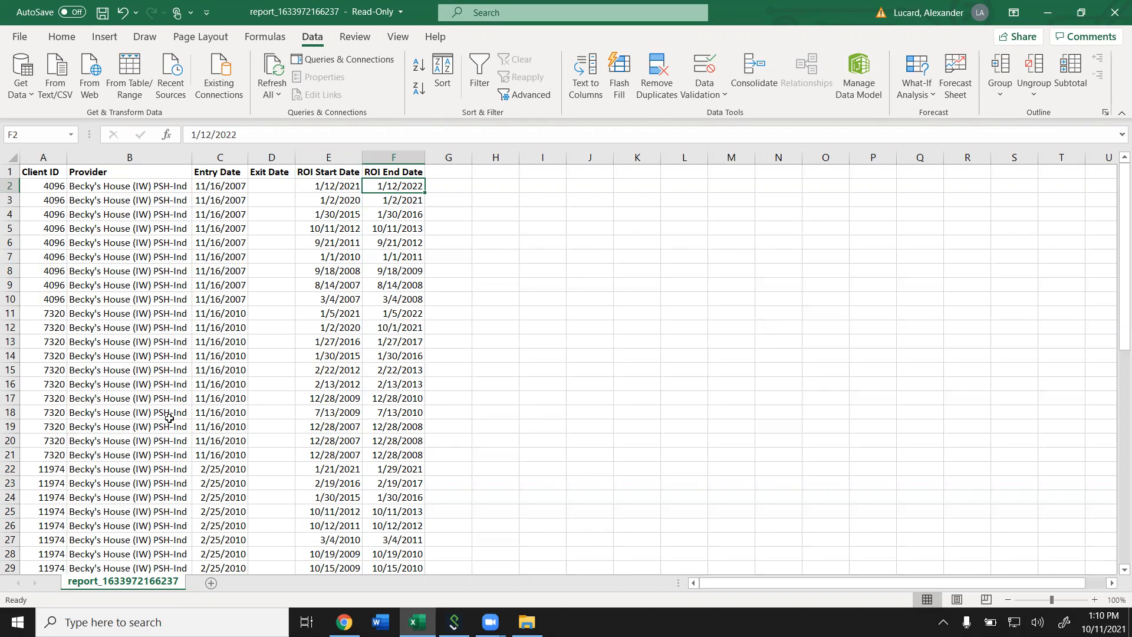
scroll(169, 419, down, 6)
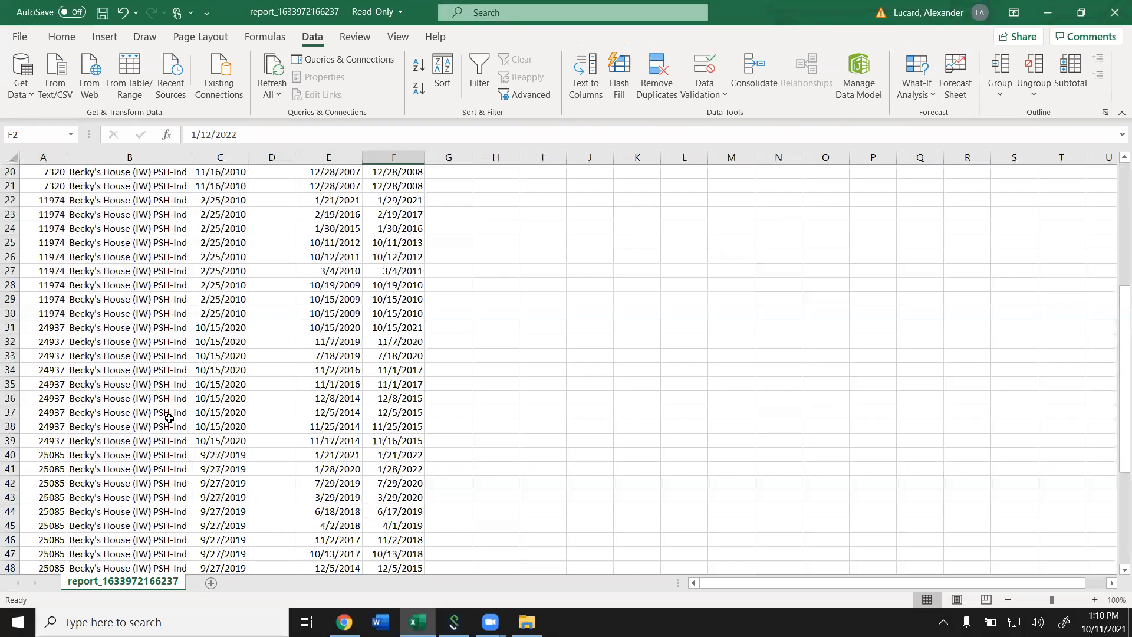
click(8, 327)
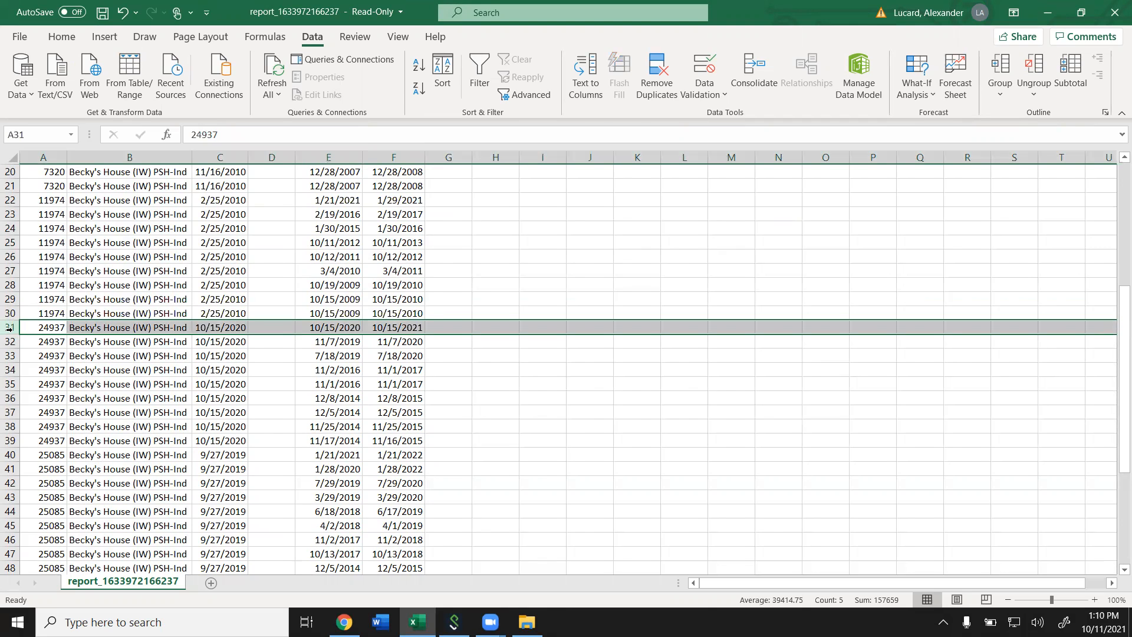
scroll(8, 327, down, 5)
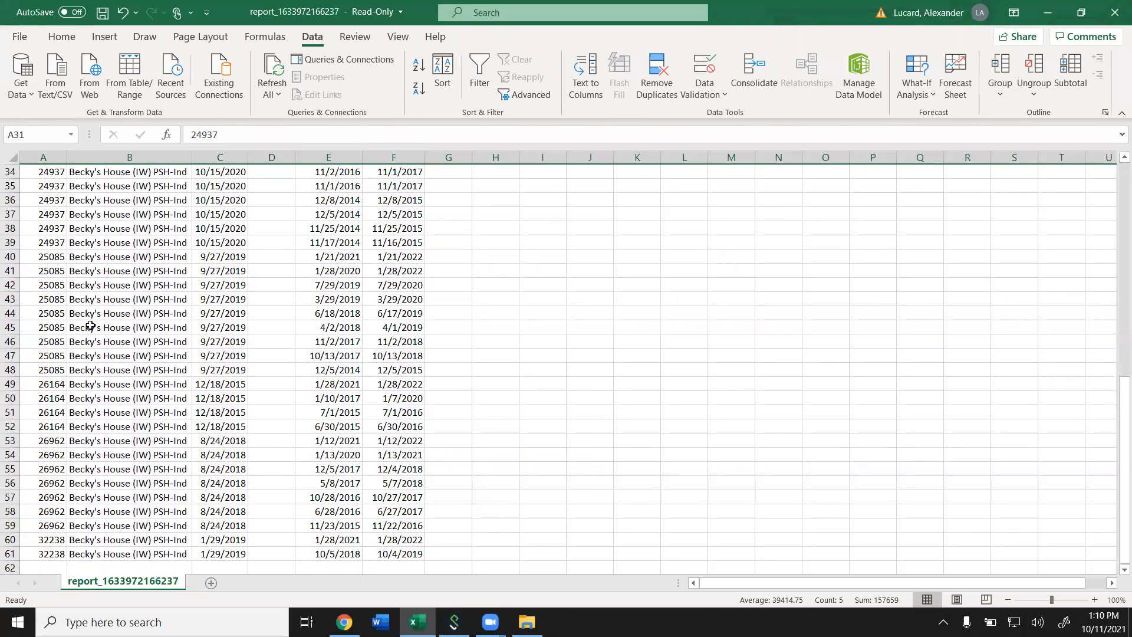
scroll(74, 297, up, 11)
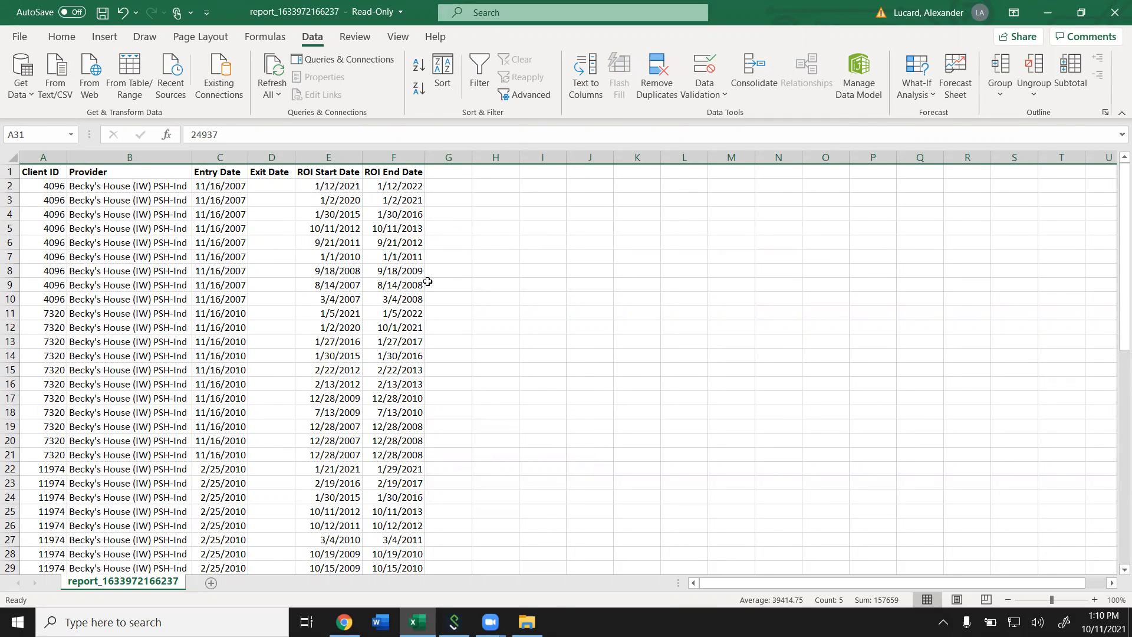
- Try removing duplicate rows by comparing every column except ROI End Date, and undo the removal
click(382, 285)
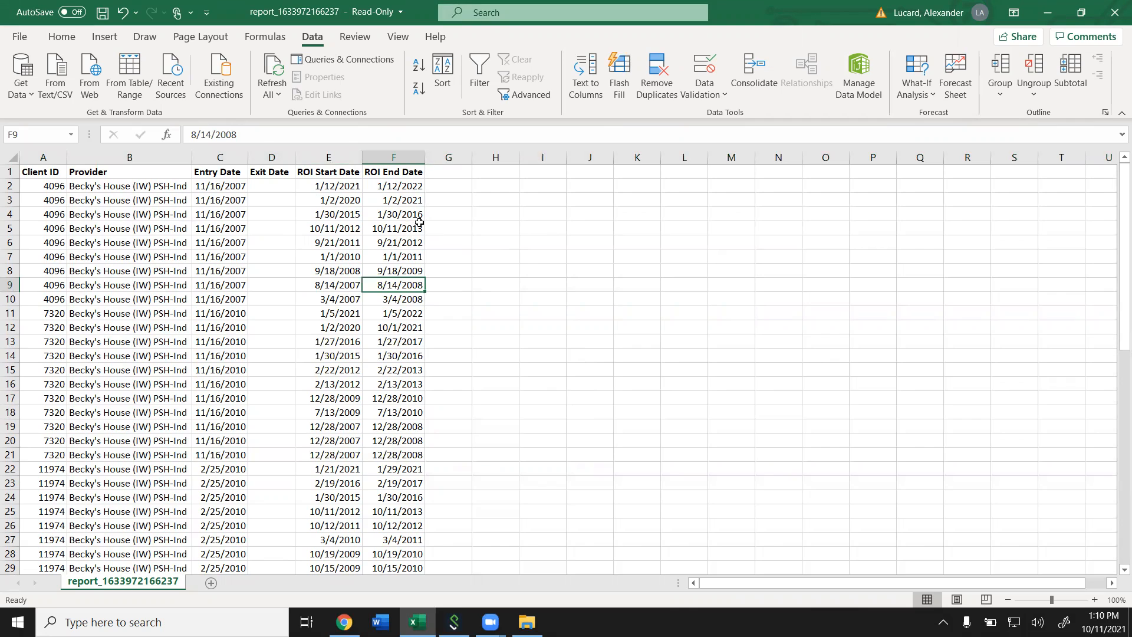
click(660, 89)
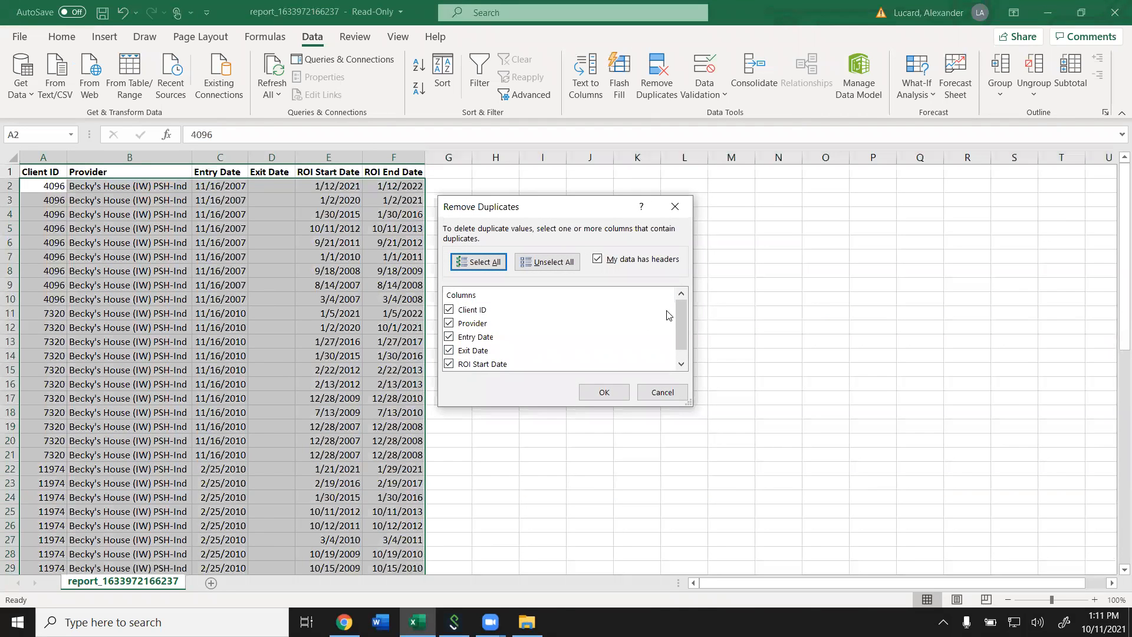
scroll(682, 318, down, 1)
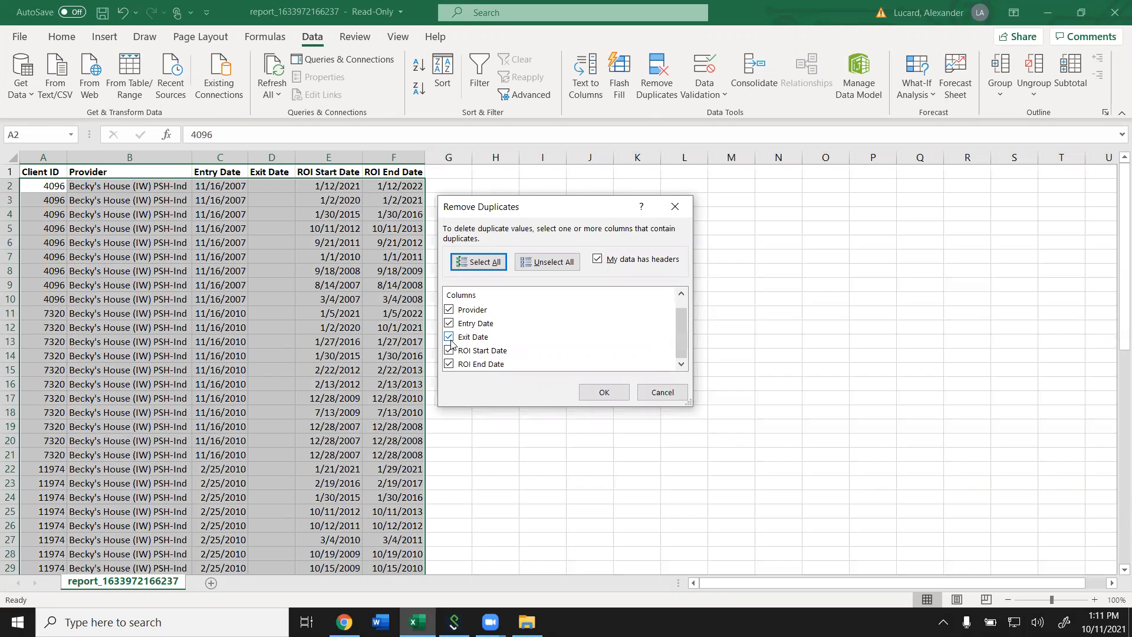
click(450, 365)
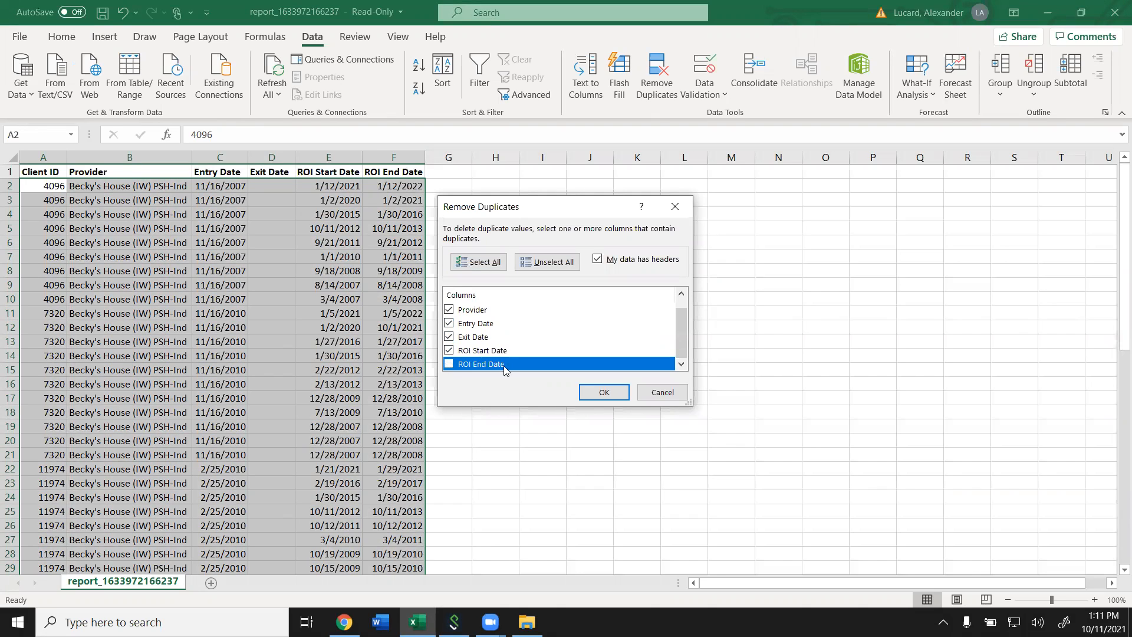
click(606, 394)
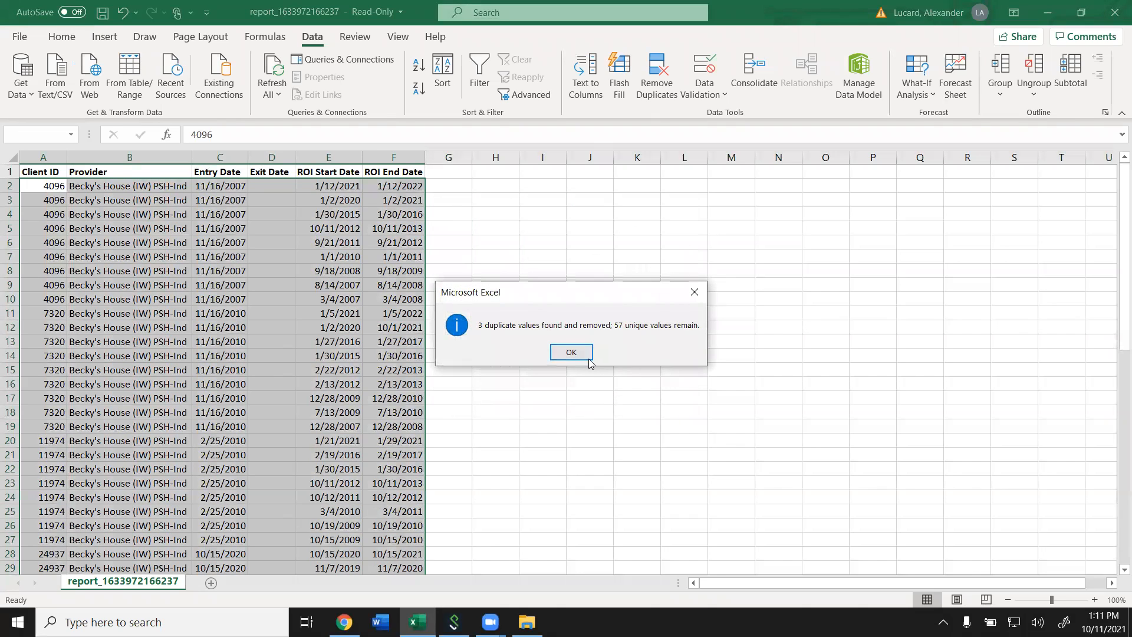
click(572, 352)
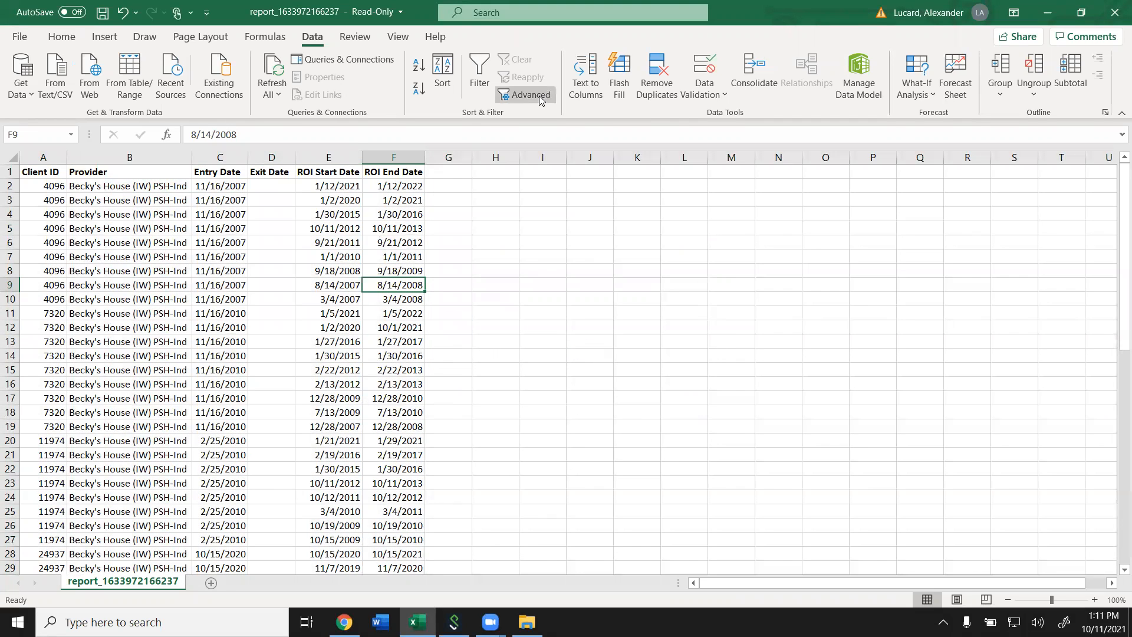
click(120, 18)
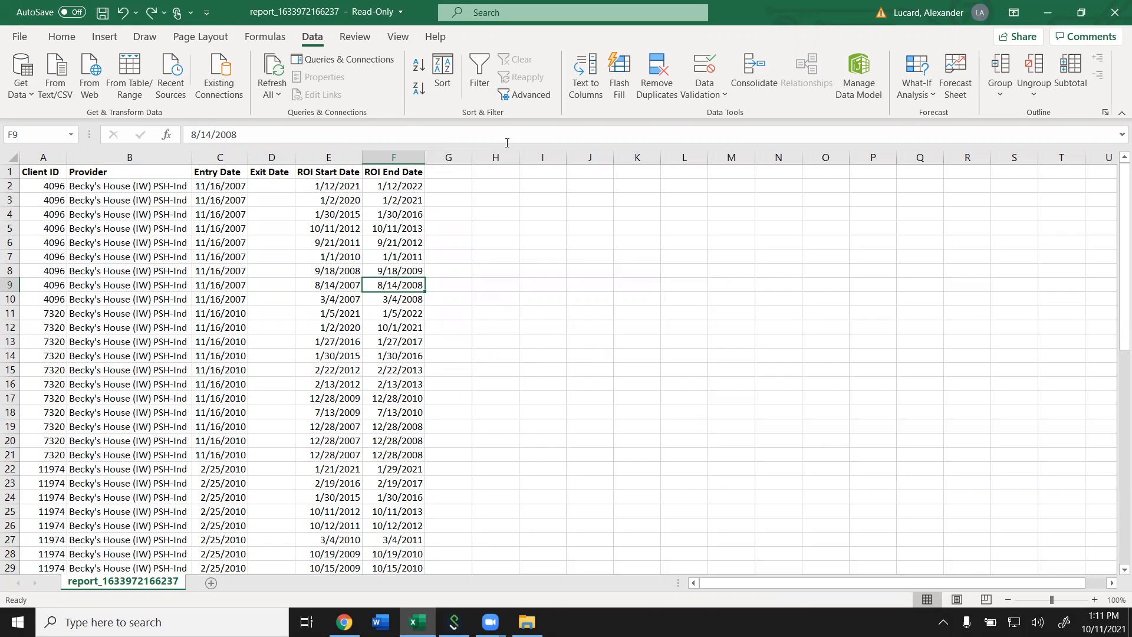
- Remove duplicate rows from the sheet by comparing all columns except ROI Start Date and ROI End Date
click(657, 75)
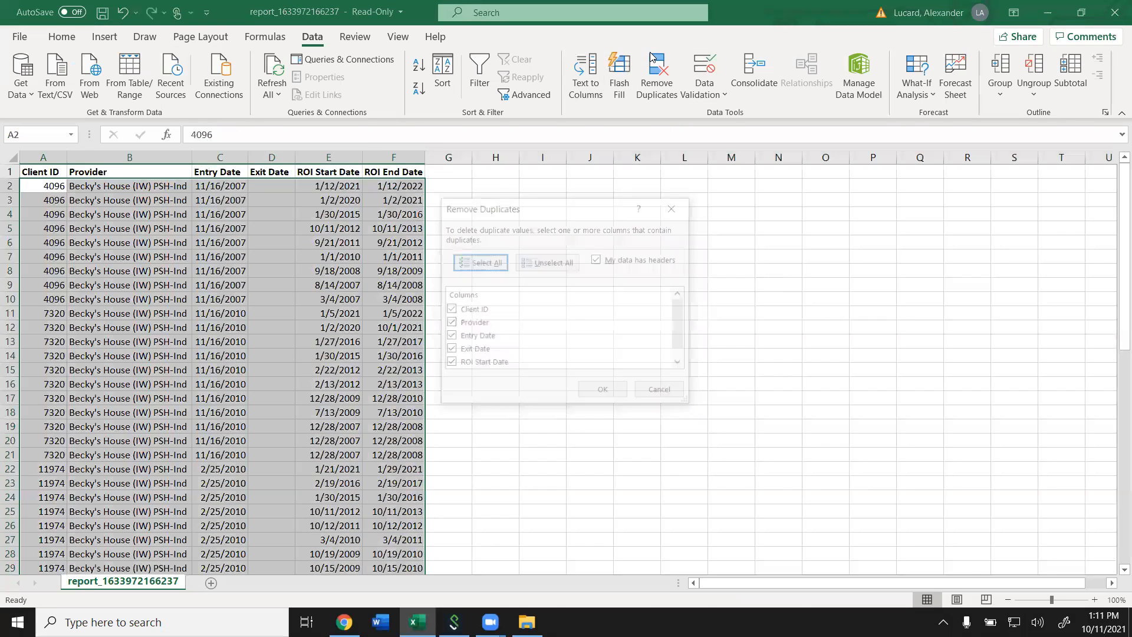
click(677, 322)
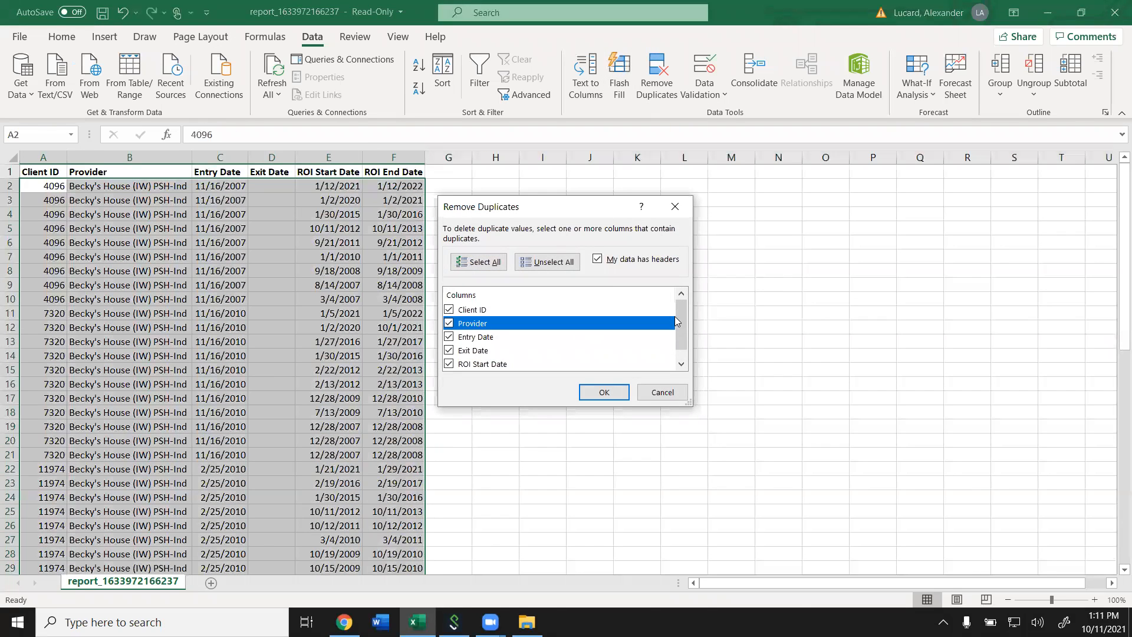
click(678, 353)
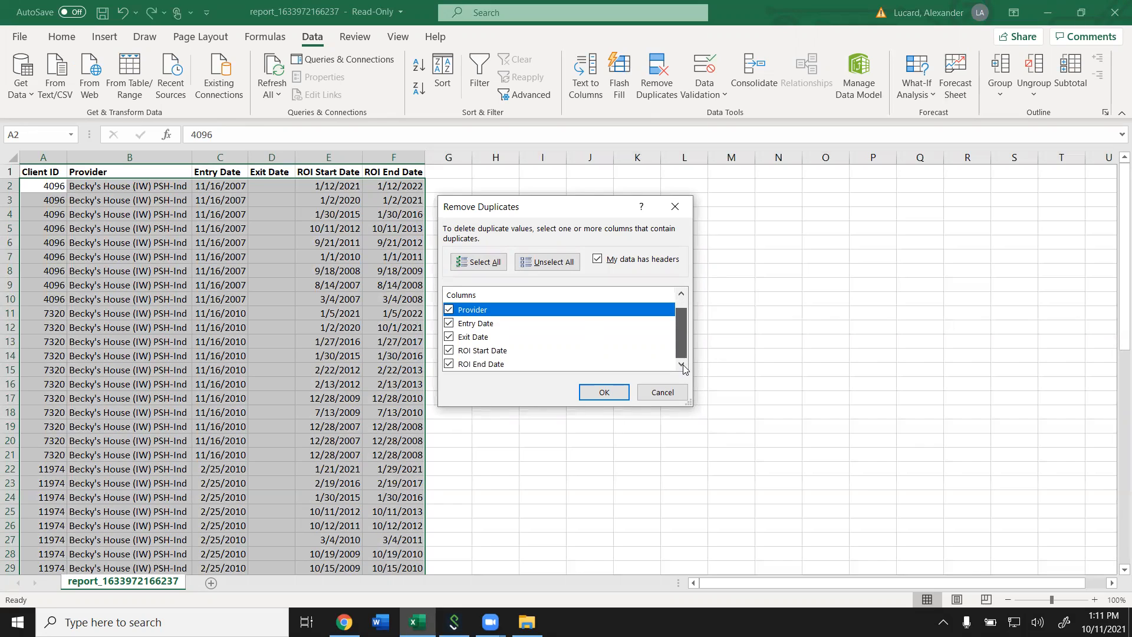
click(452, 367)
click(450, 351)
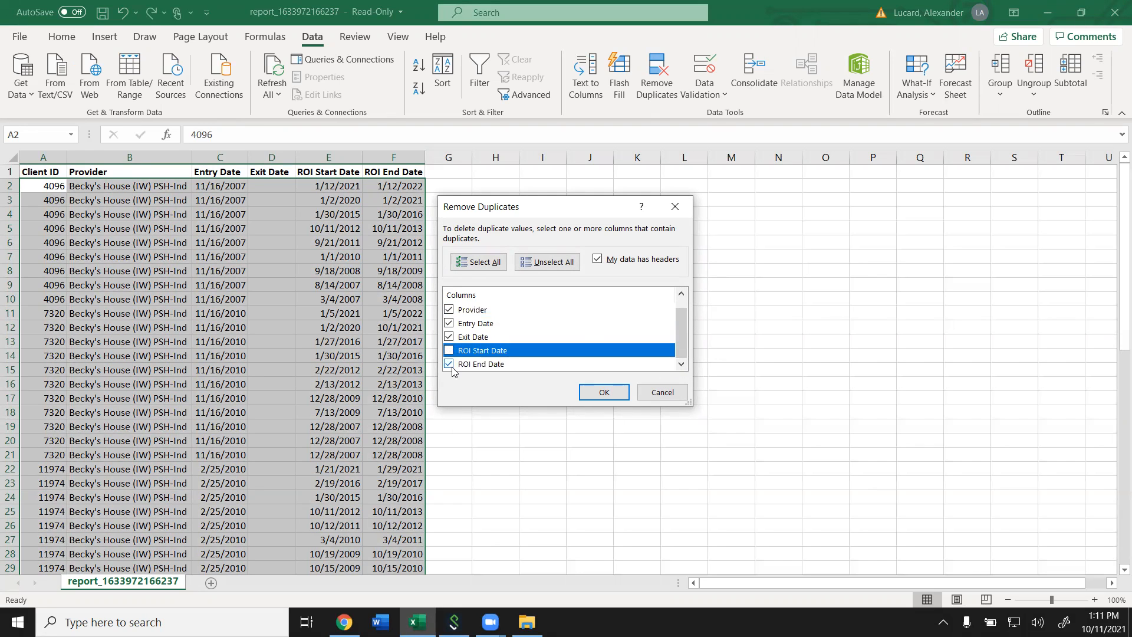
click(450, 365)
click(603, 392)
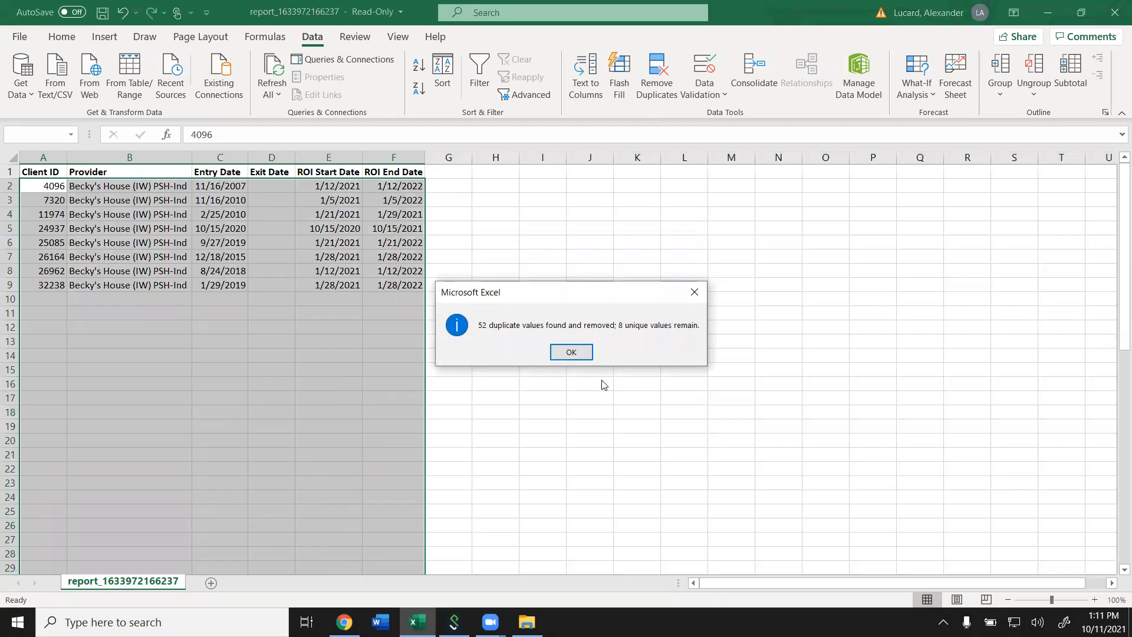
click(571, 353)
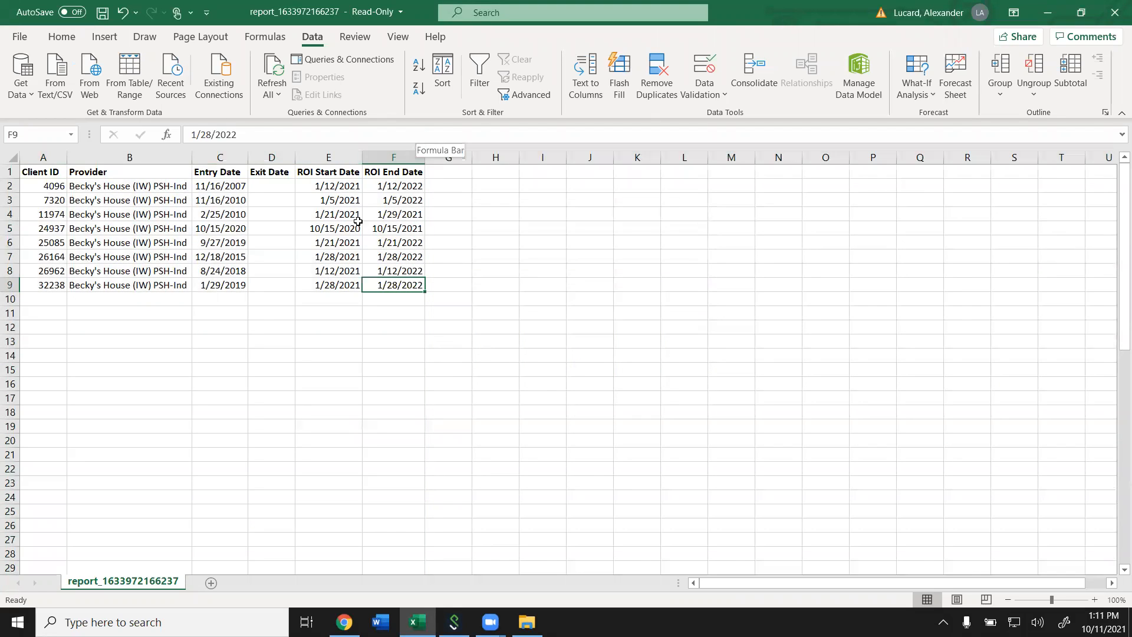
- Examine the client rows left in the deduplicated sheet together with their ROI start and end dates
drag(312, 187, 370, 289)
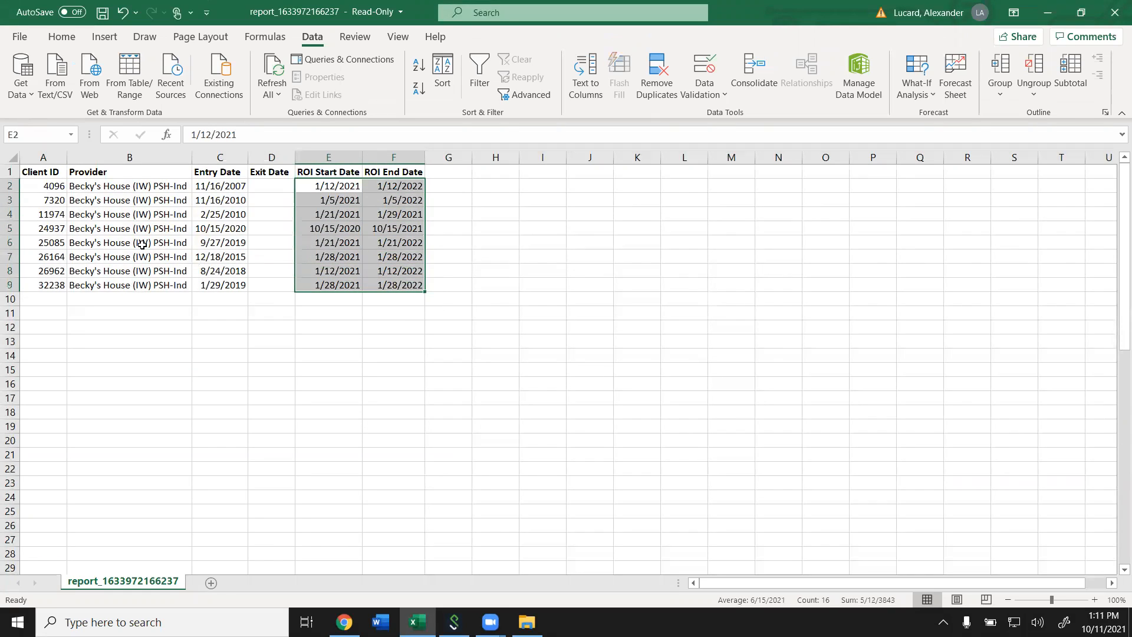
click(251, 240)
drag(18, 186, 30, 278)
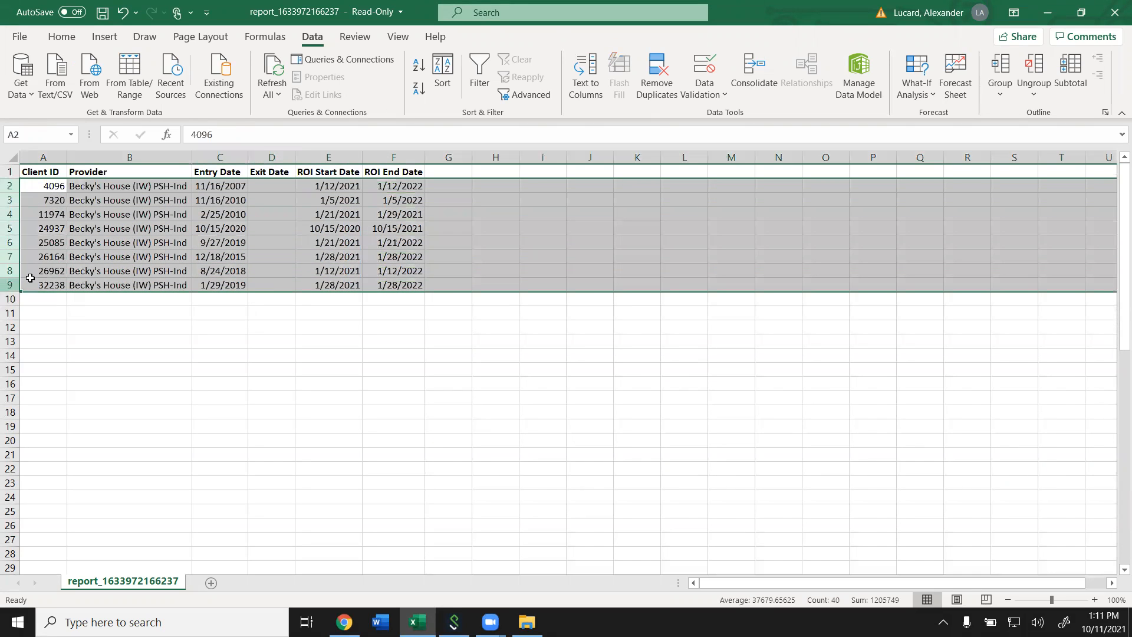
click(250, 260)
click(338, 186)
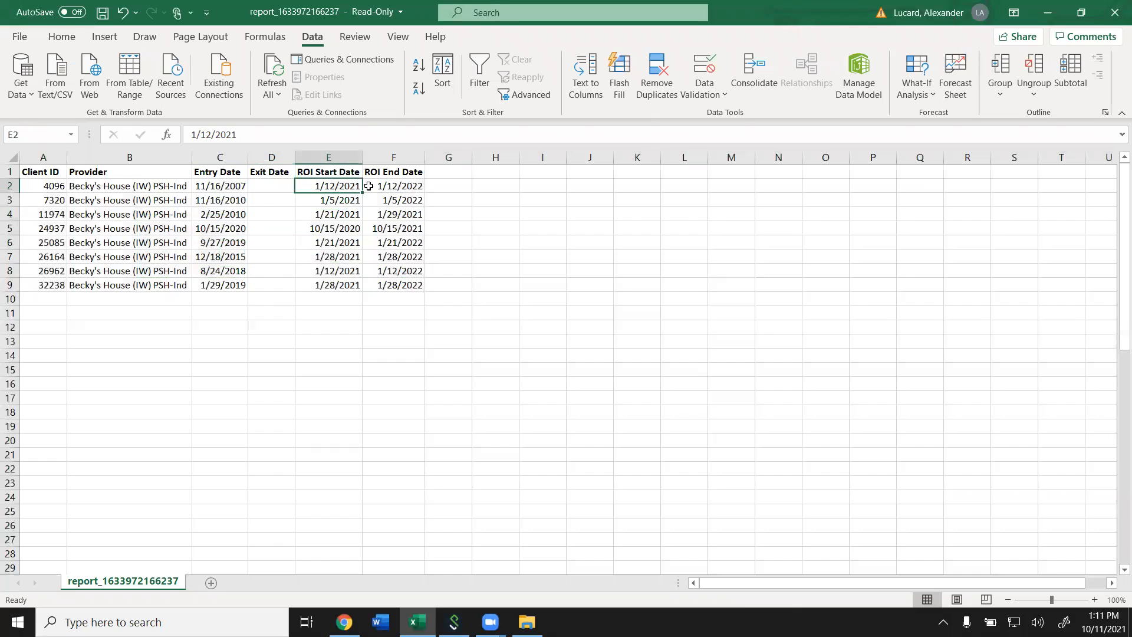
click(401, 186)
click(356, 201)
drag(346, 289, 345, 187)
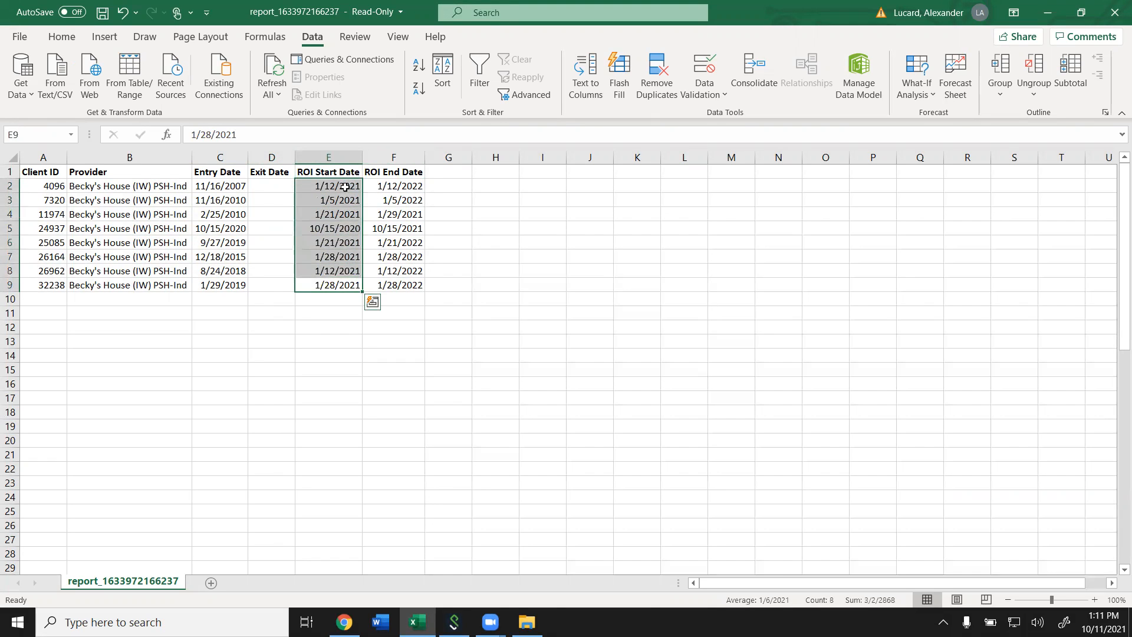
- Close the workbook without saving its changes and close the folder window to return to ReportWriter in the browser
click(1115, 17)
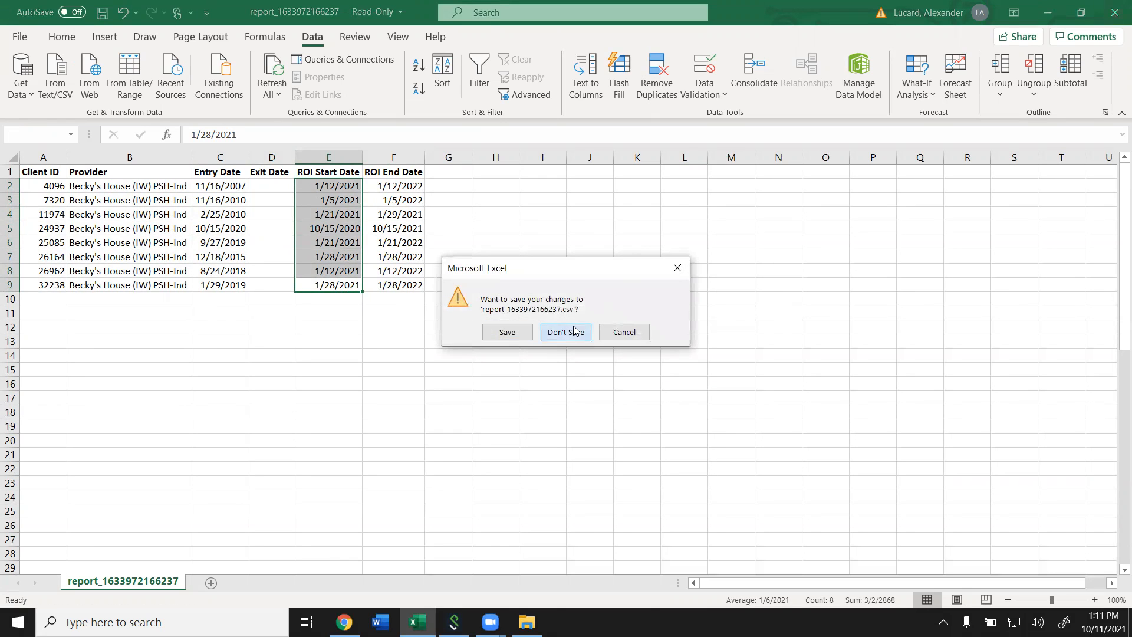
click(576, 331)
click(1113, 8)
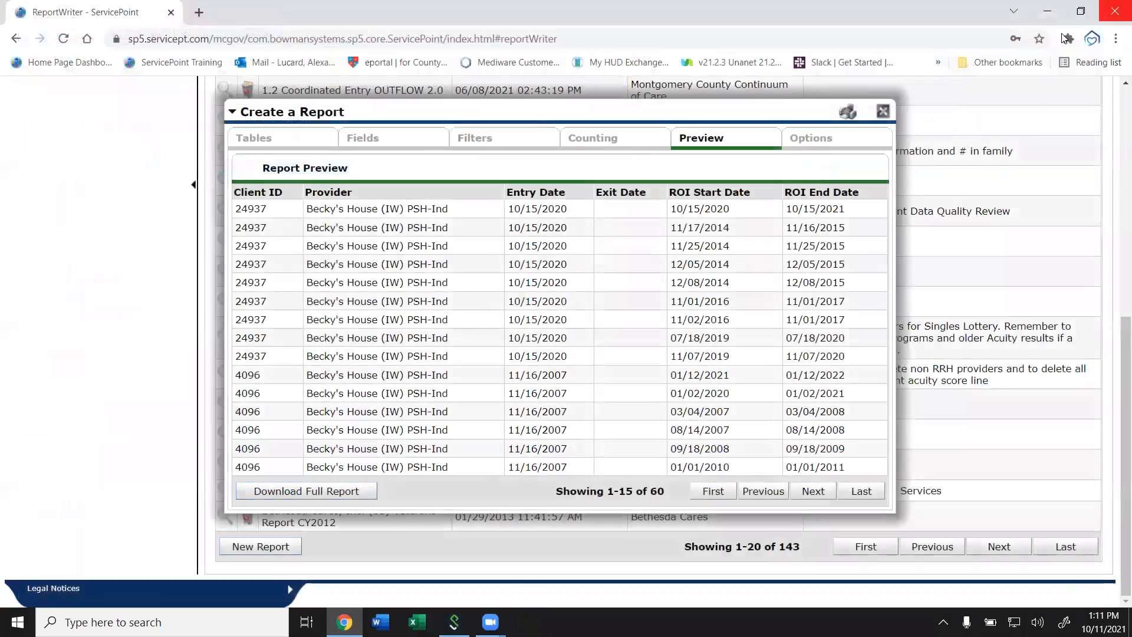
- Open the report's Entry Exits Provider filter for editing and search the provider list for "mcch"
click(481, 138)
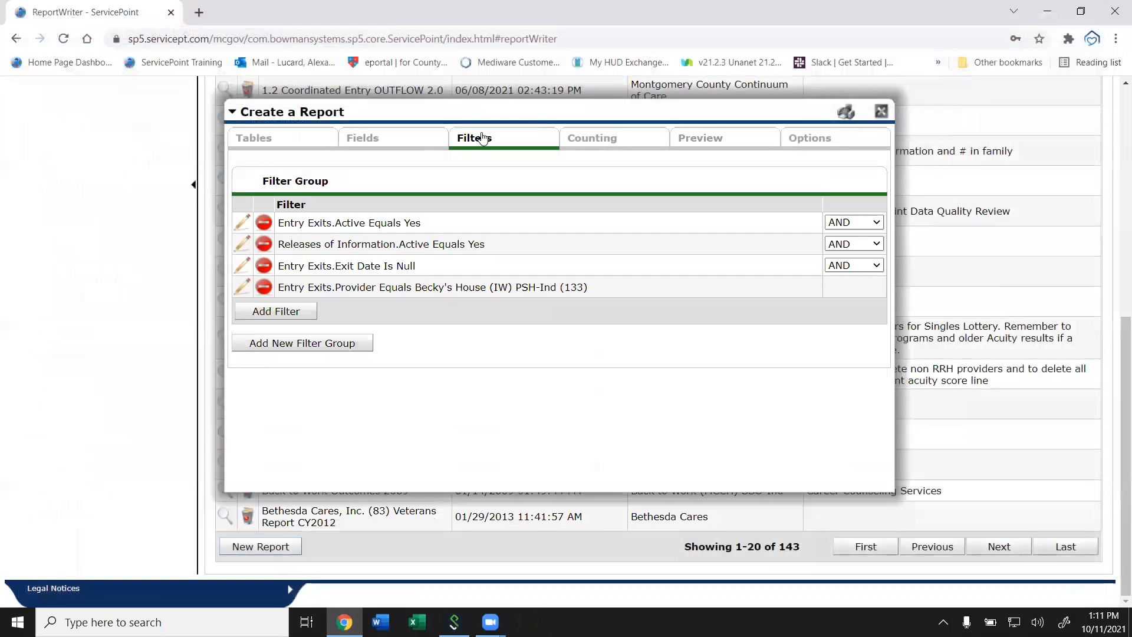
click(242, 286)
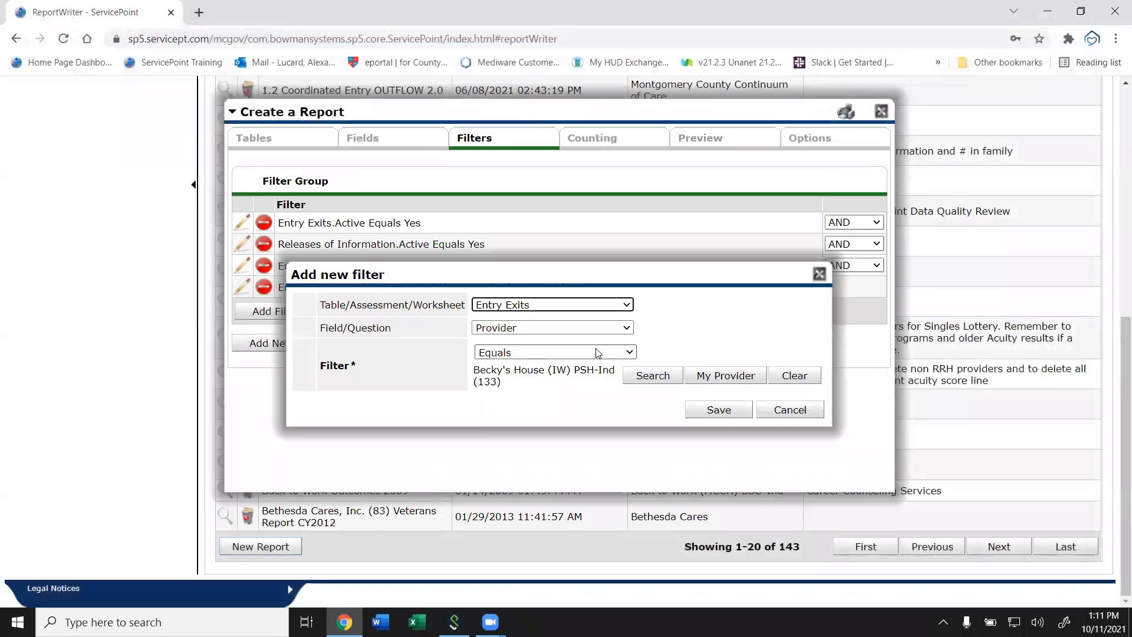
click(644, 377)
scroll(1115, 384, down, 1)
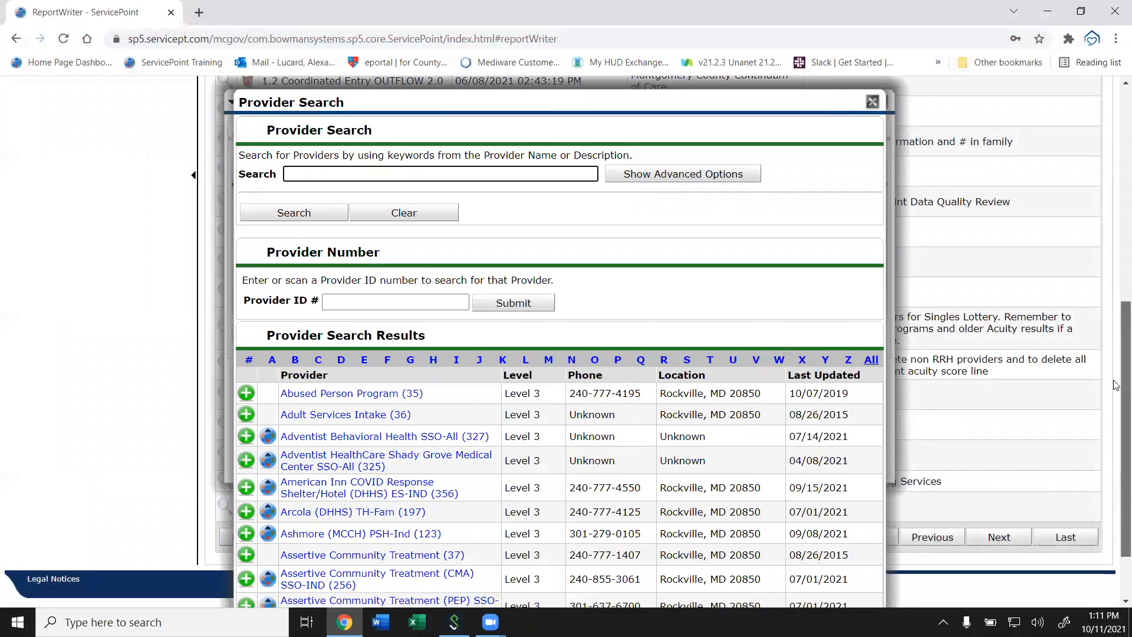
scroll(1115, 384, down, 2)
click(816, 558)
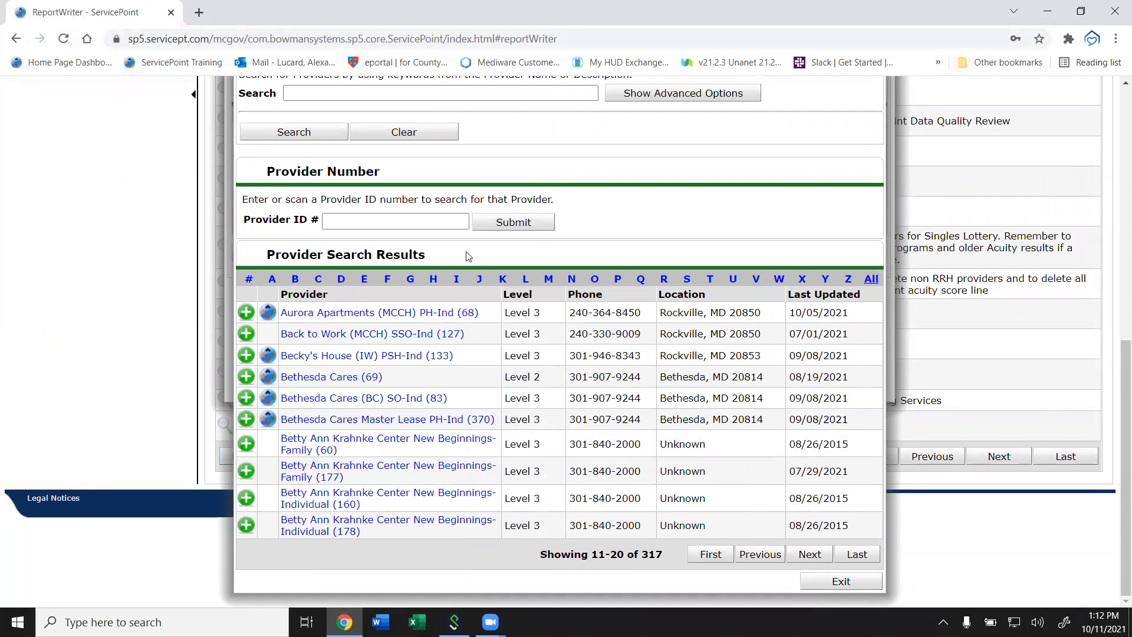
click(333, 94)
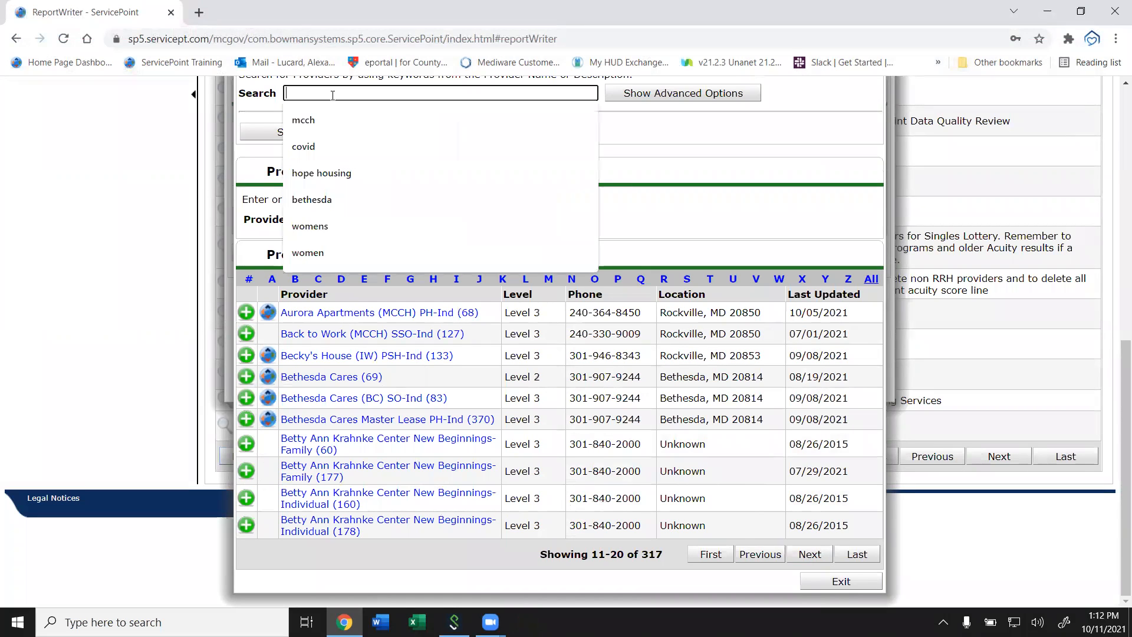
click(800, 554)
click(415, 99)
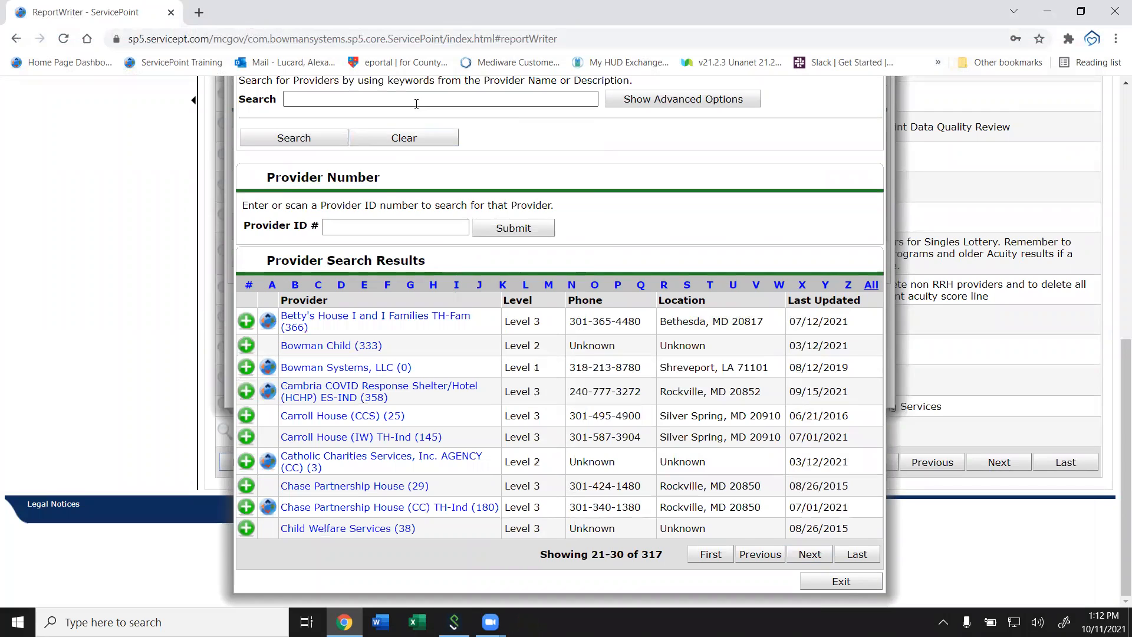
text(mcch)
key(Return)
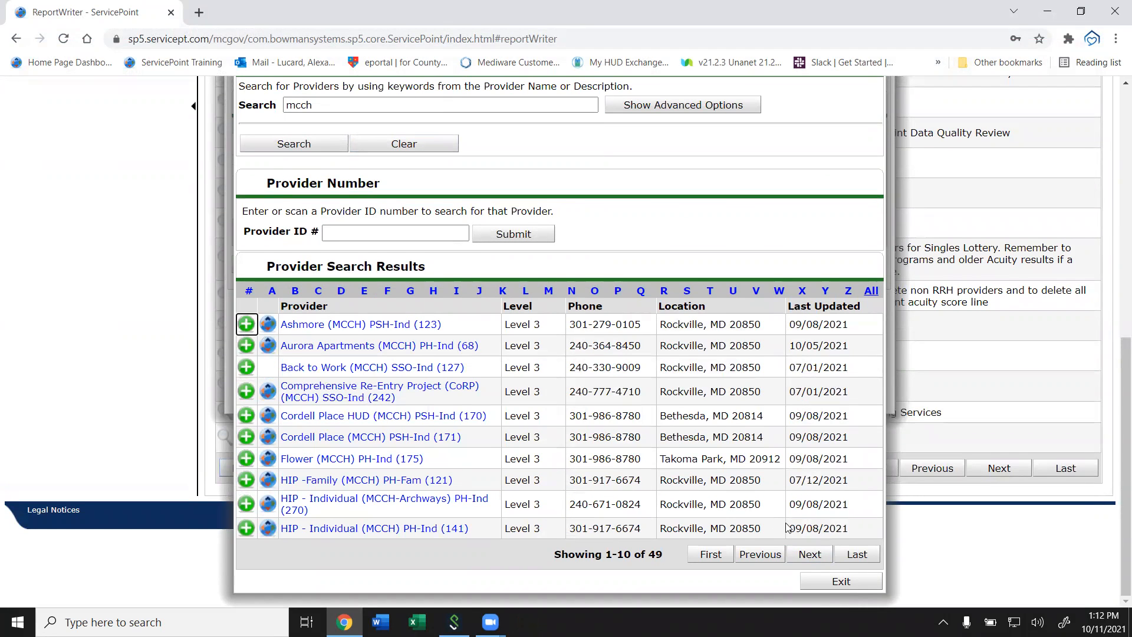
- Set the provider filter to Men's Emergency Shelter - Overflow (MCCH) ES-IND (222) and save the filter
click(809, 553)
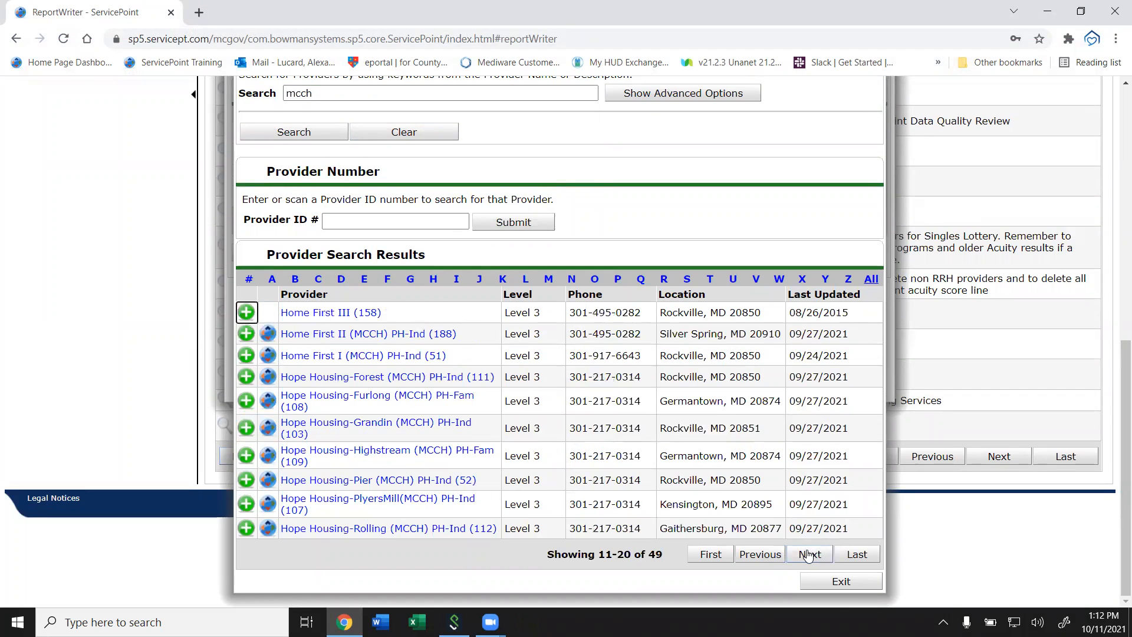
click(809, 554)
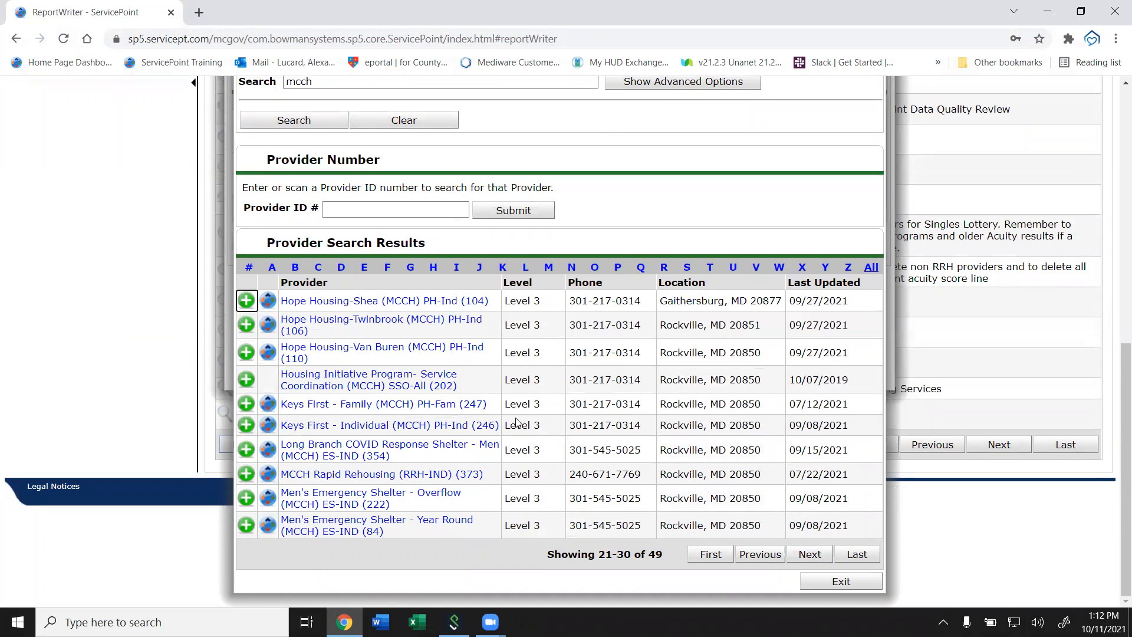
click(248, 506)
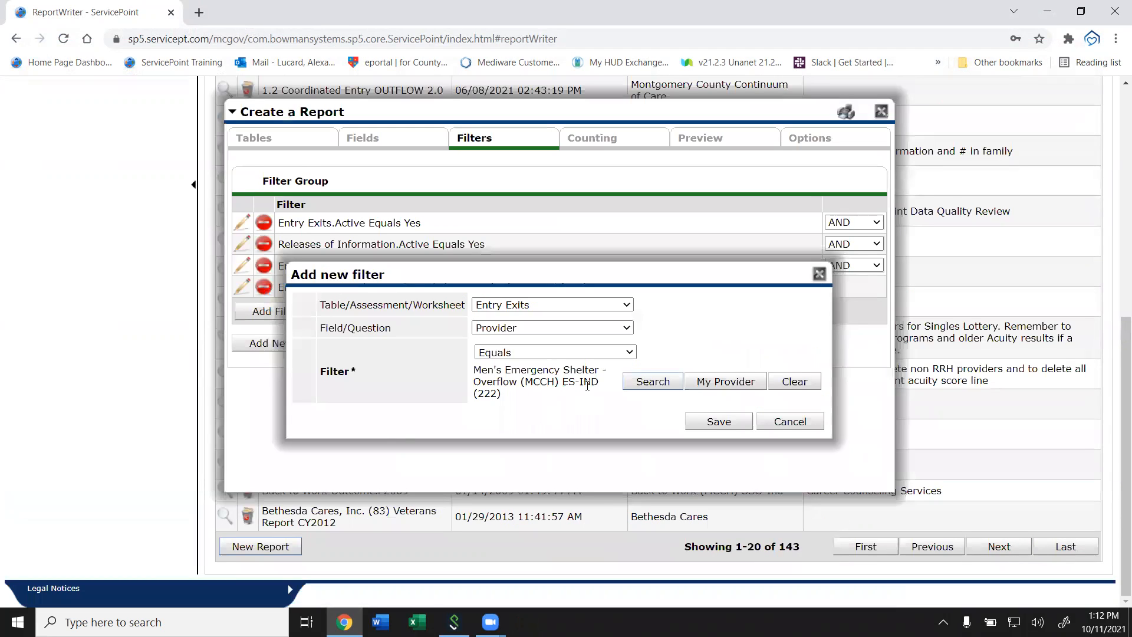
click(712, 420)
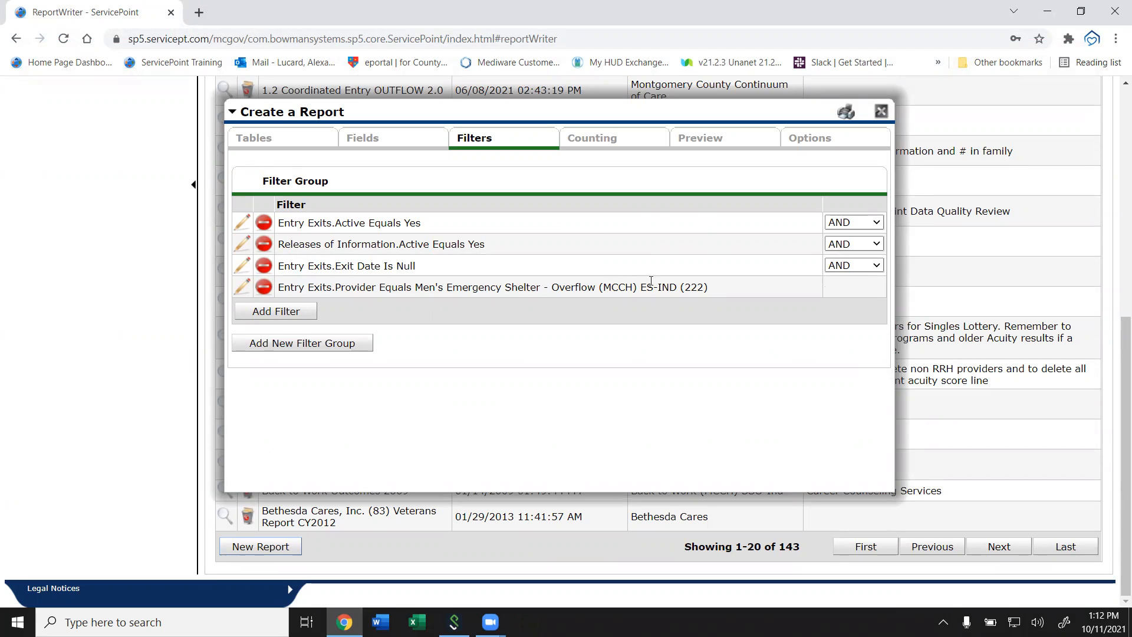
- Preview the report for the new provider, download the full report and open its CSV file in Excel
click(698, 144)
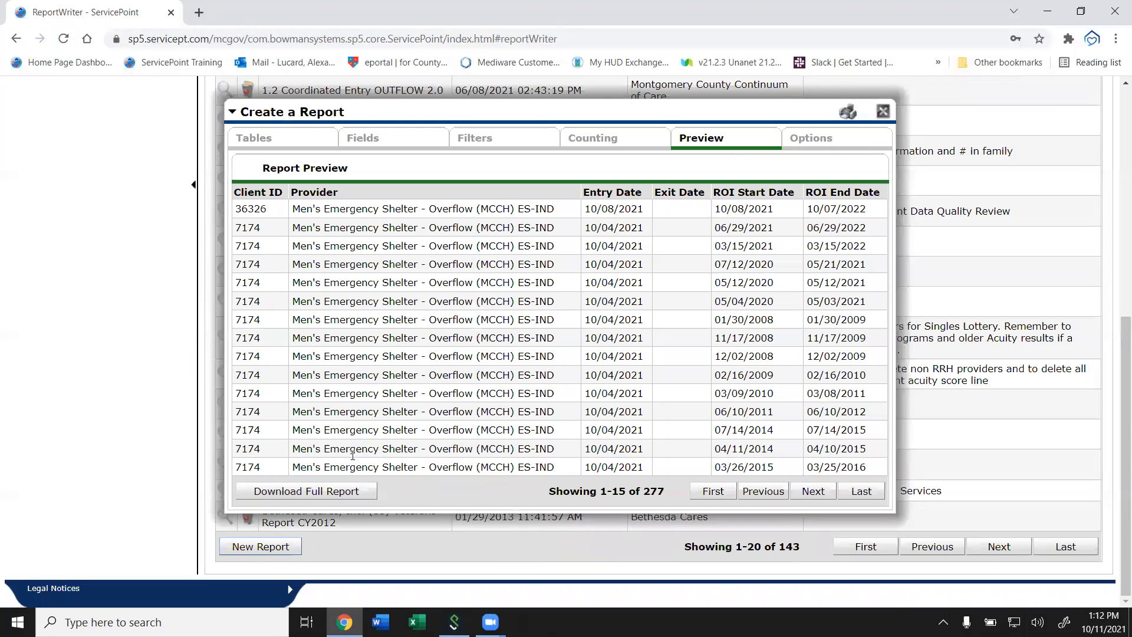
click(333, 487)
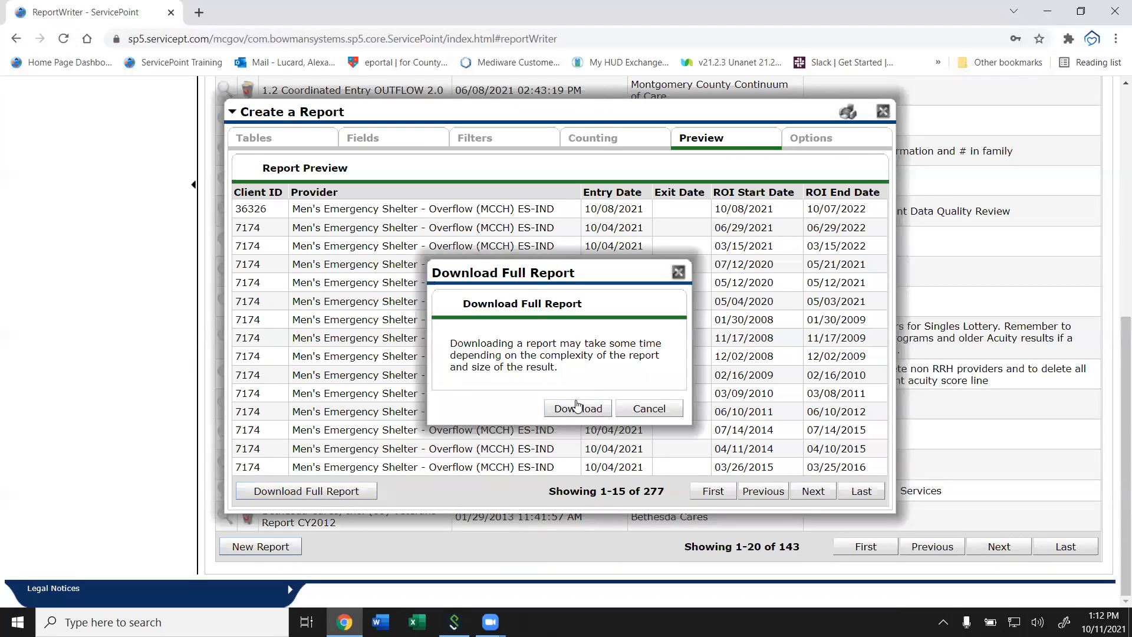
click(577, 406)
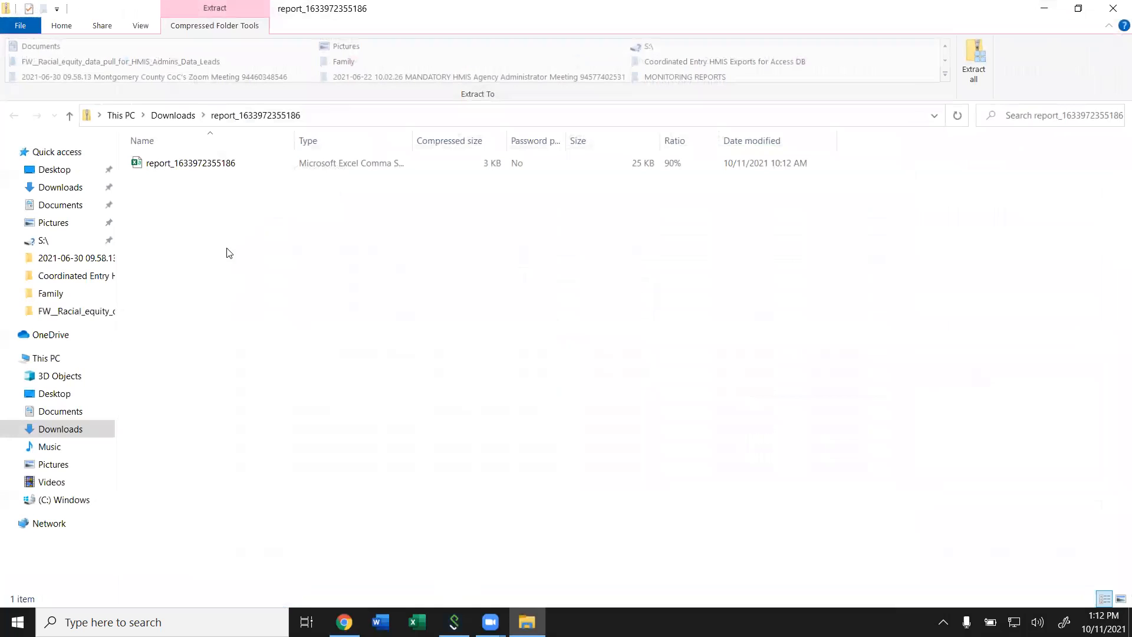
double_click(204, 163)
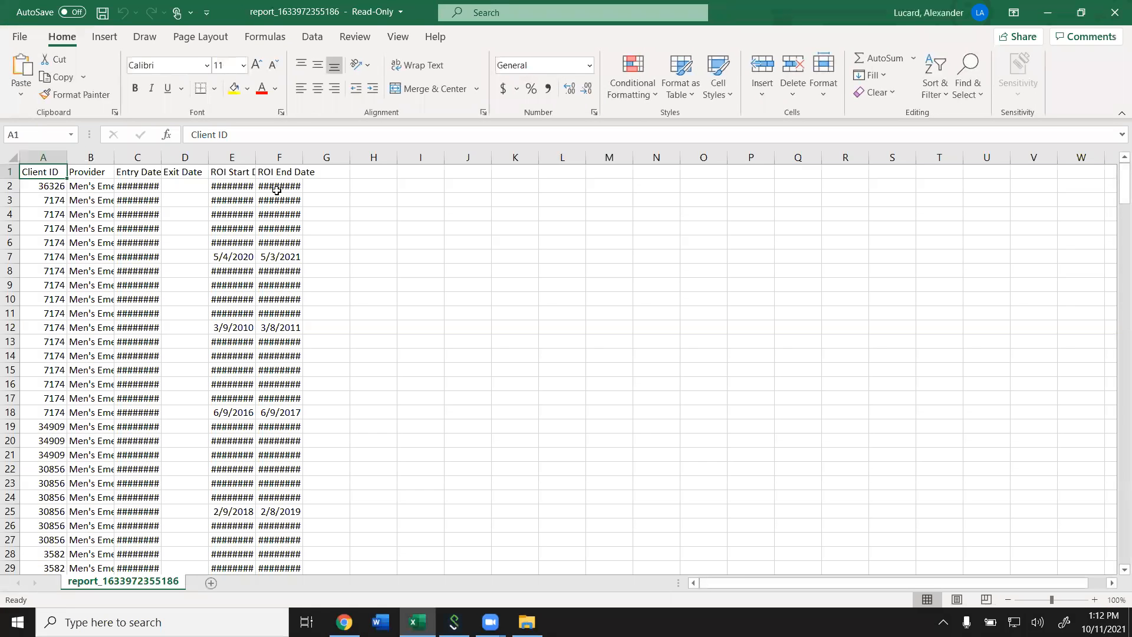
- Auto-fit the widths of the Entry Date, ROI Start Date and ROI End Date columns
double_click(255, 158)
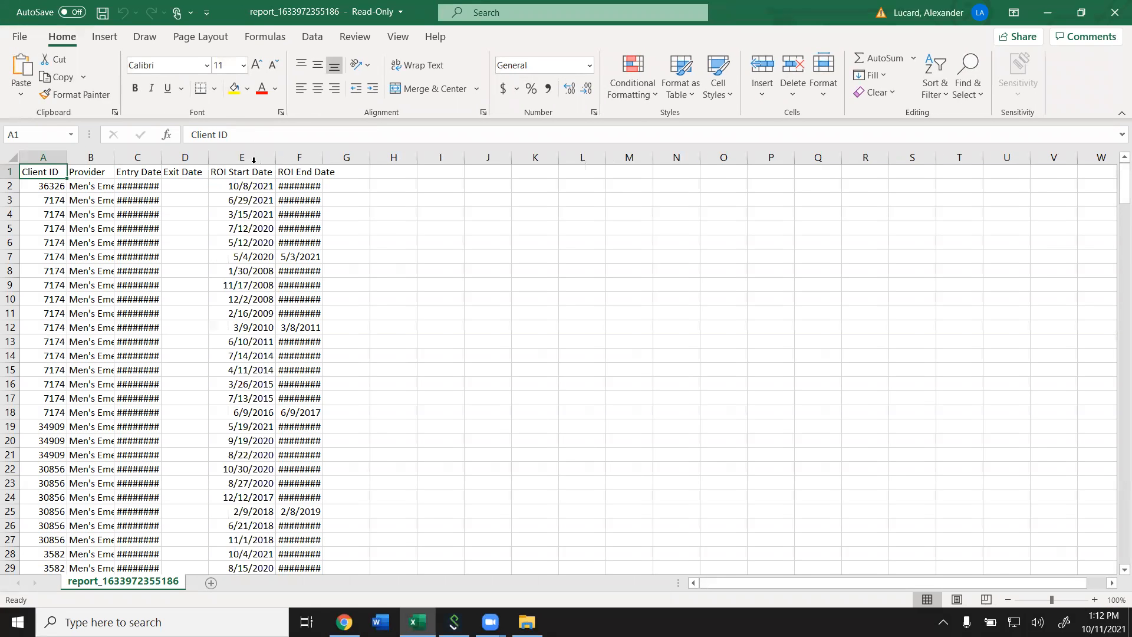
double_click(324, 162)
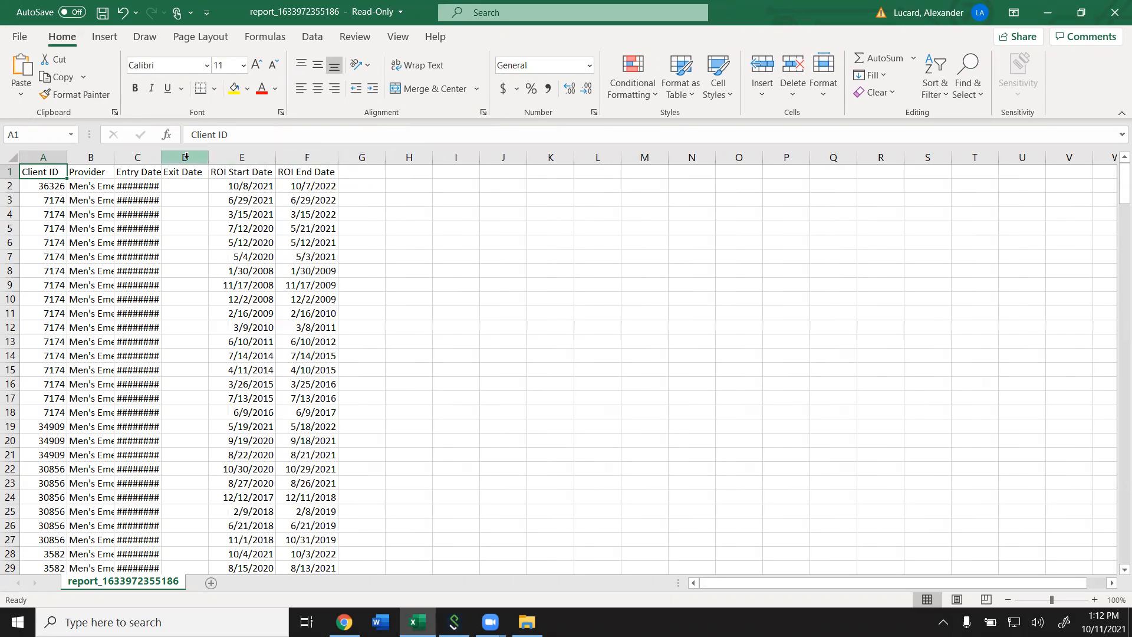
double_click(161, 158)
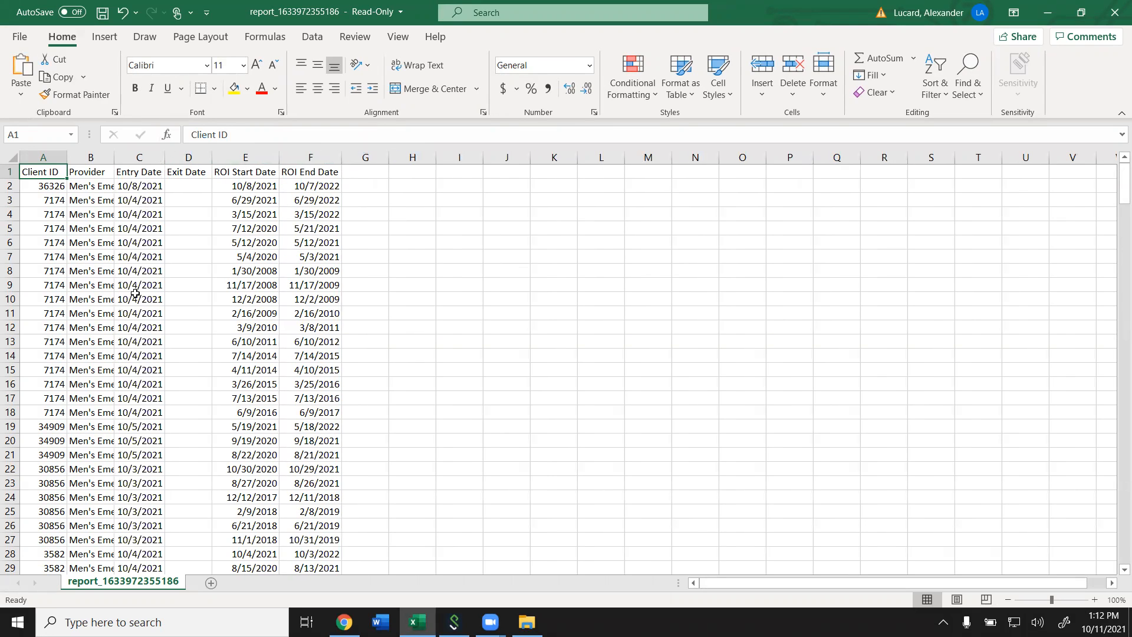
- Make the header row bold and auto-fit the Provider column to its contents
click(65, 258)
click(47, 175)
click(13, 168)
key(ctrl+b)
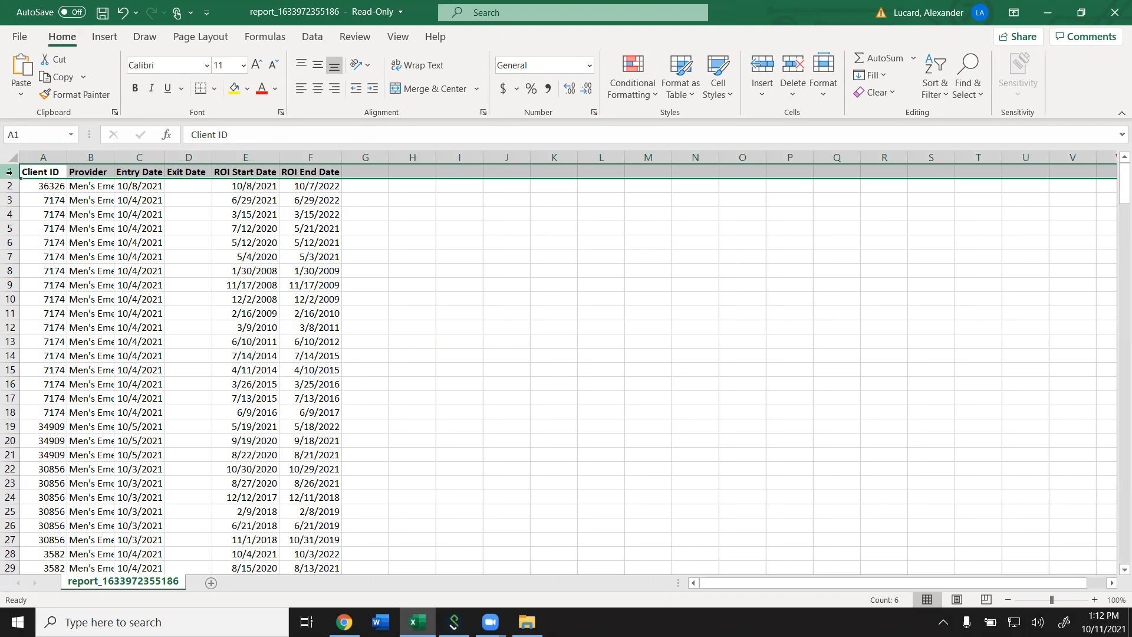
click(105, 151)
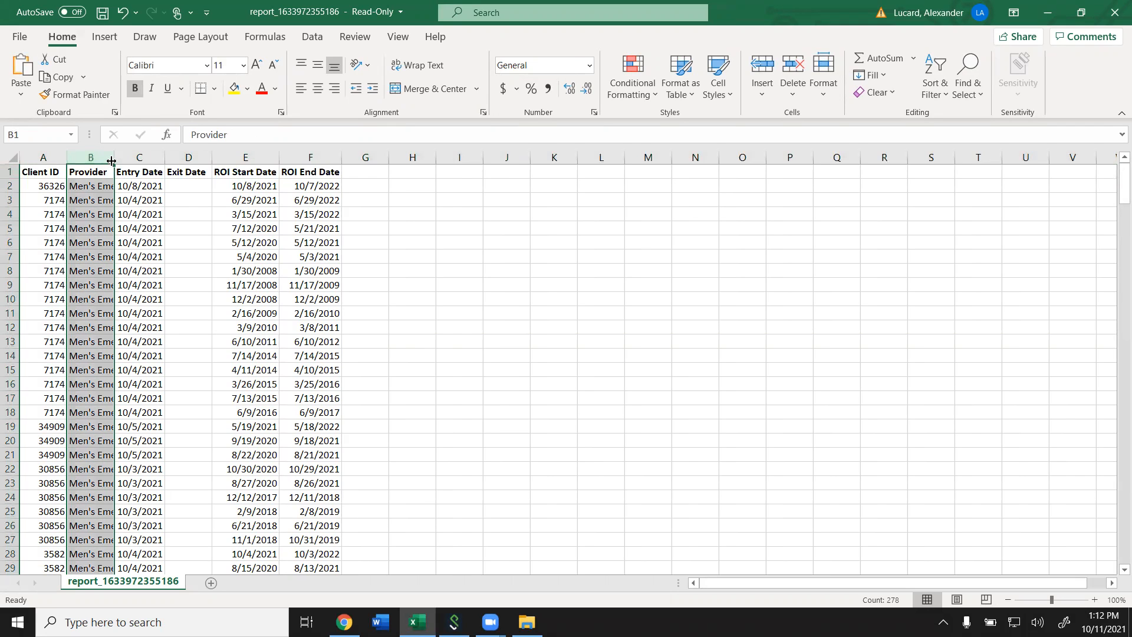
double_click(114, 157)
click(320, 270)
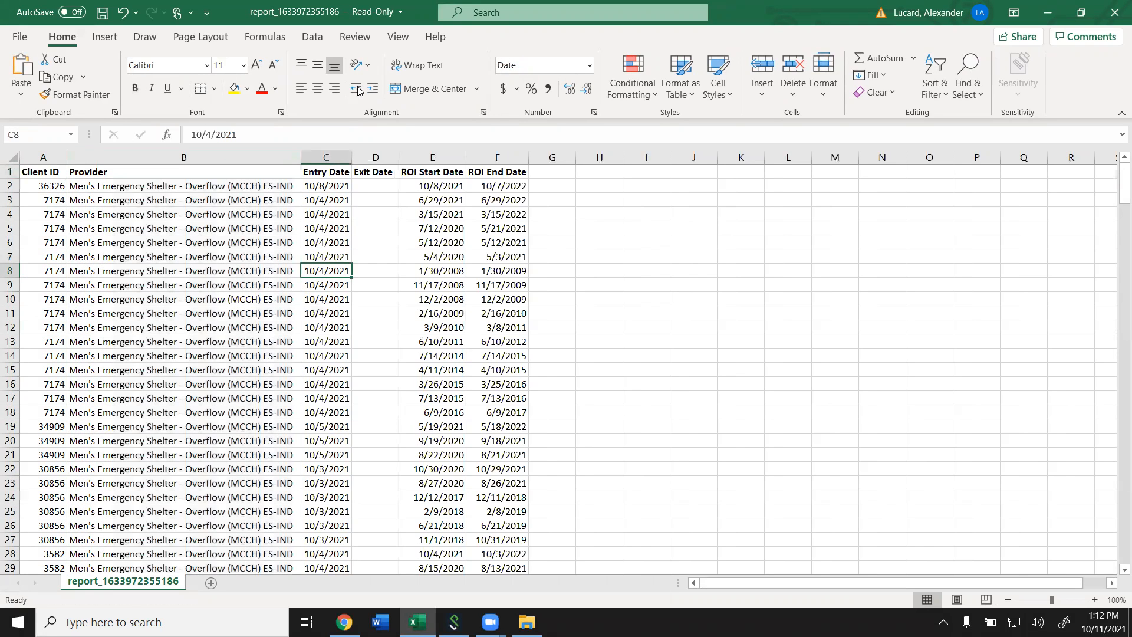
- Sort the data by Client ID from smallest to largest, with ROI Start Date from newest to oldest as the second level
click(312, 37)
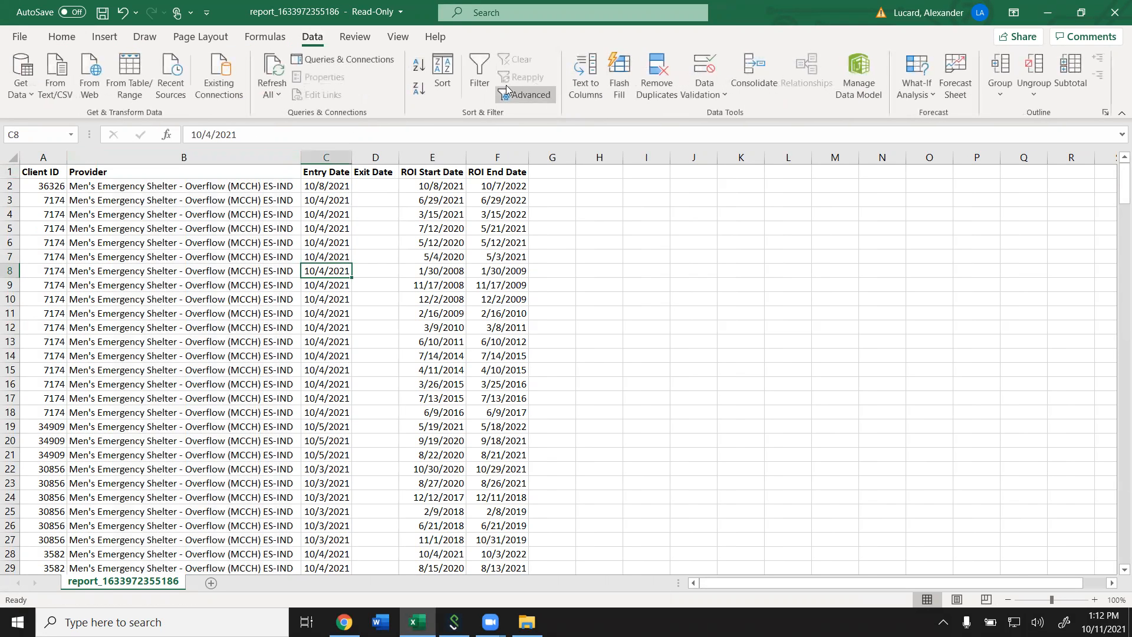
click(443, 71)
click(439, 276)
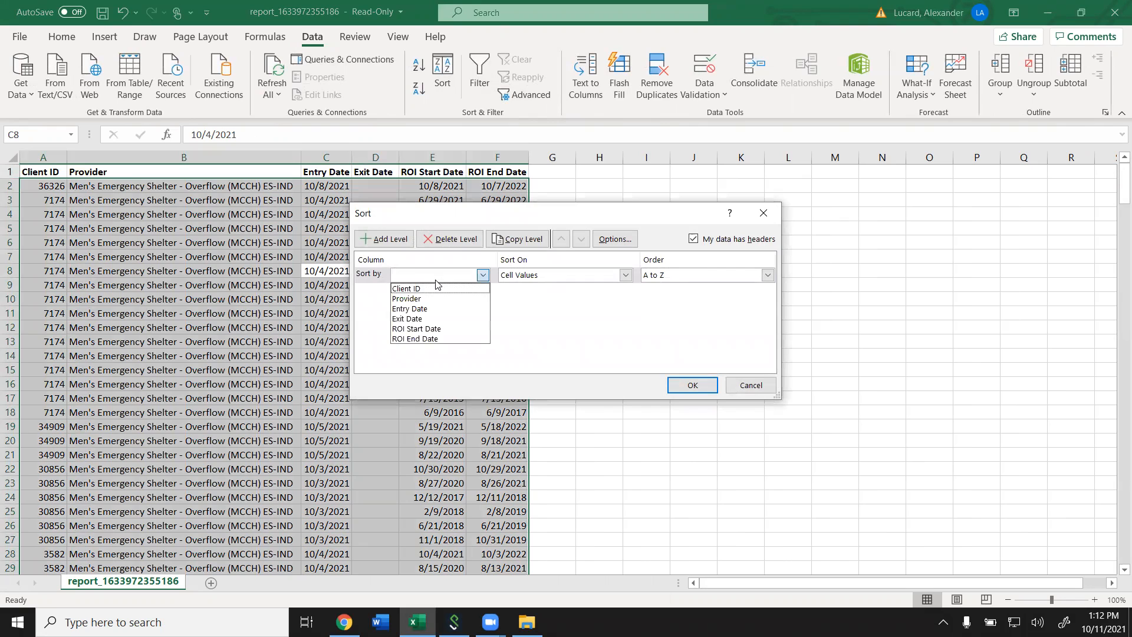
click(429, 290)
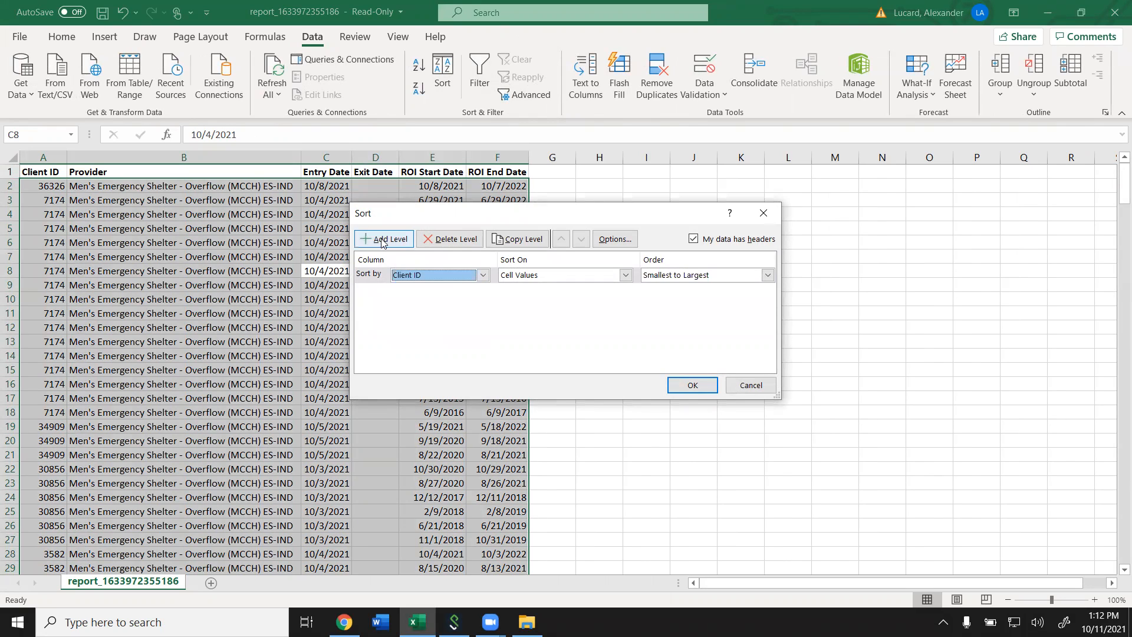
click(384, 238)
click(483, 291)
click(437, 345)
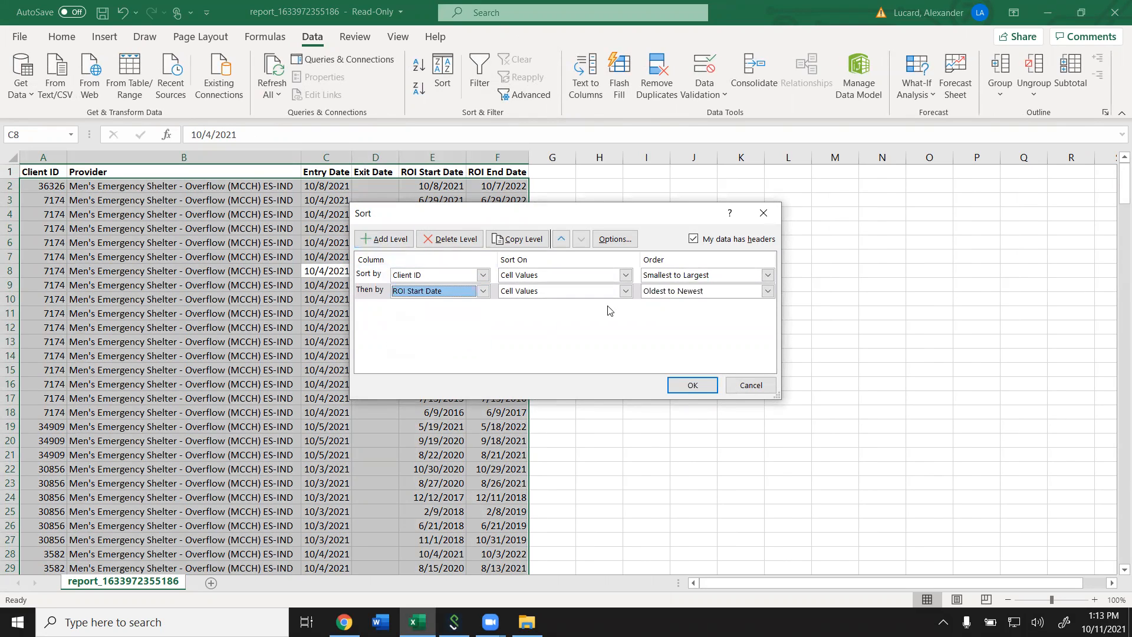
click(668, 290)
click(665, 314)
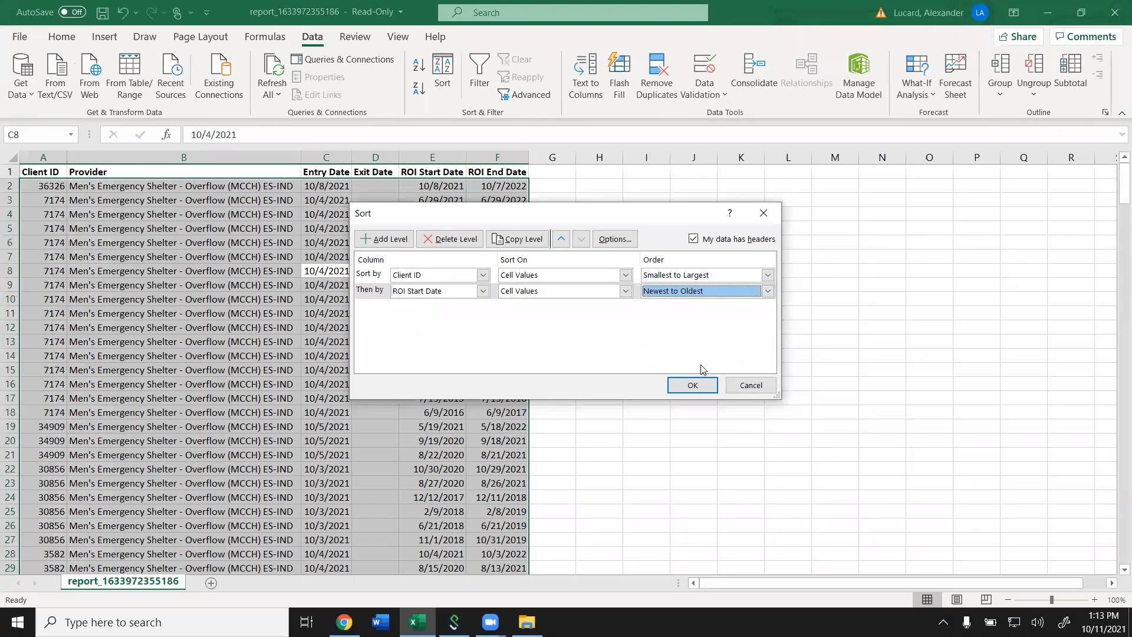
click(693, 385)
click(367, 339)
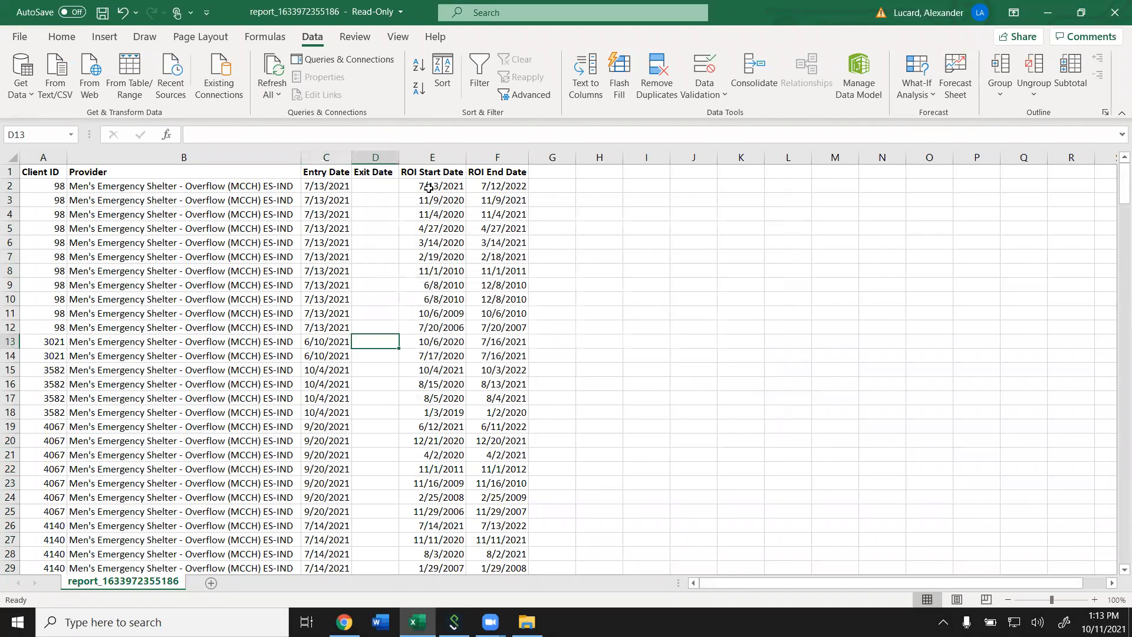
- Remove duplicate rows, comparing all columns except ROI Start Date and ROI End Date
click(462, 257)
click(645, 87)
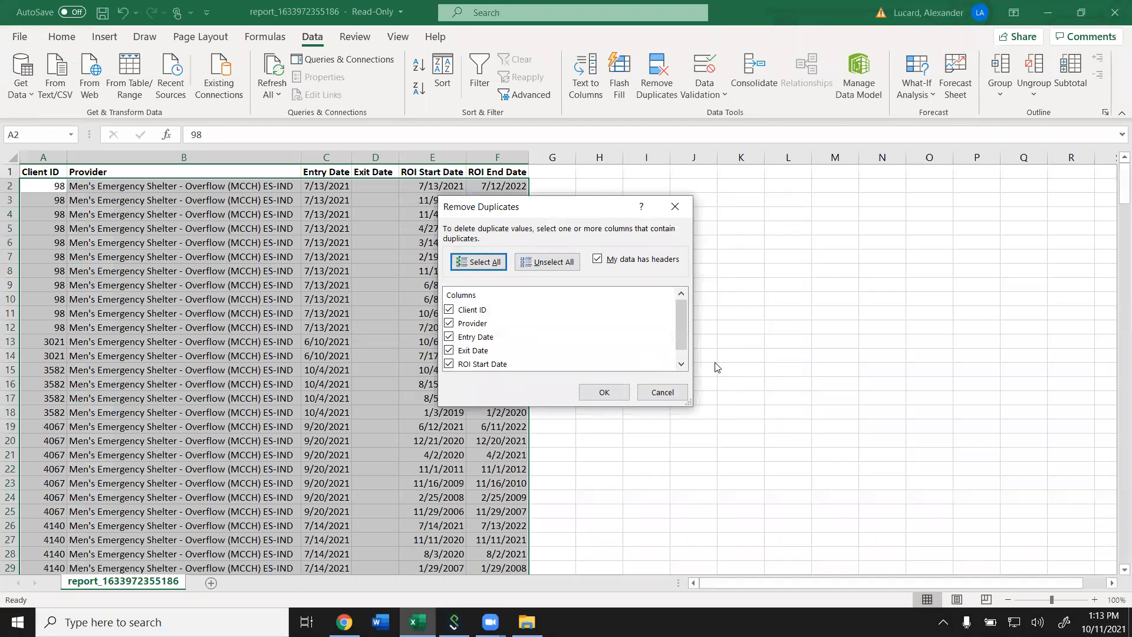
scroll(678, 325, down, 1)
click(448, 364)
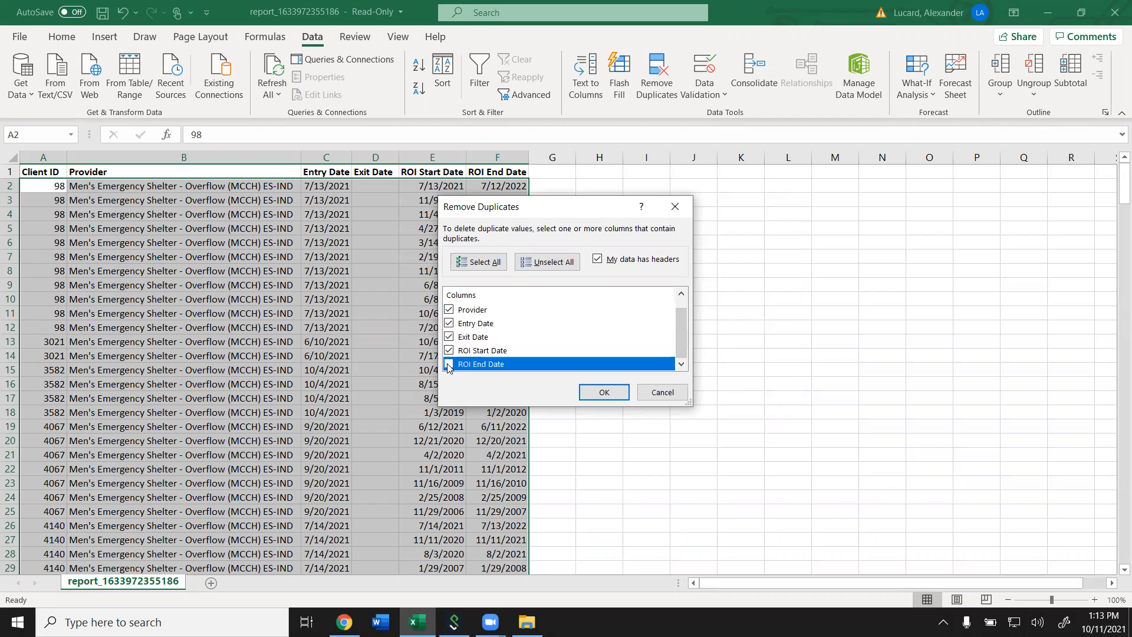
click(449, 352)
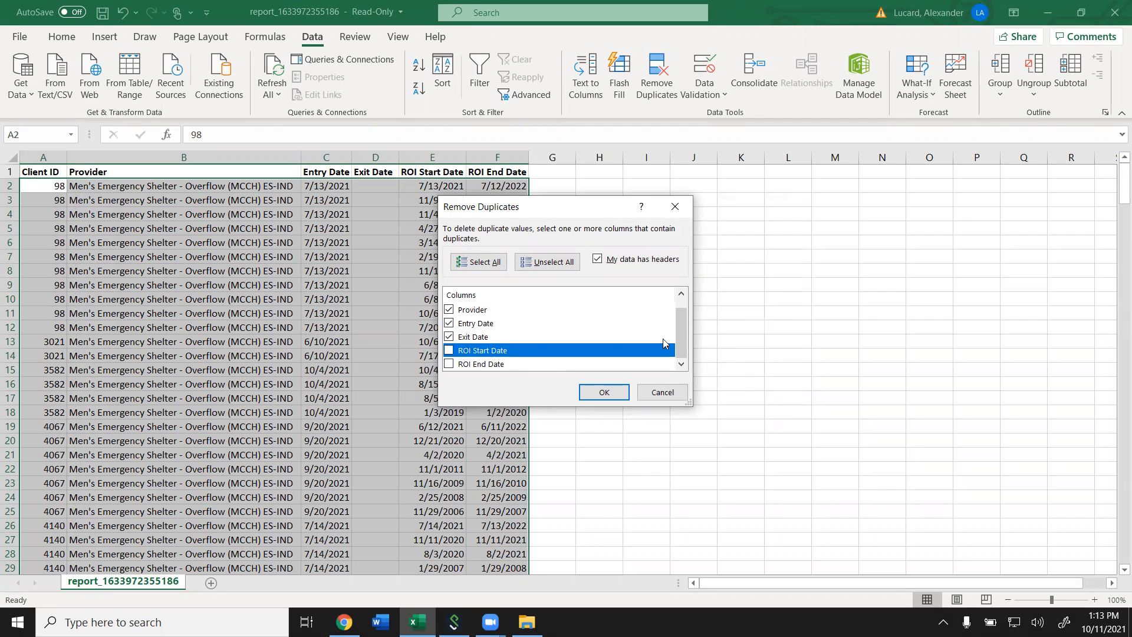
click(597, 400)
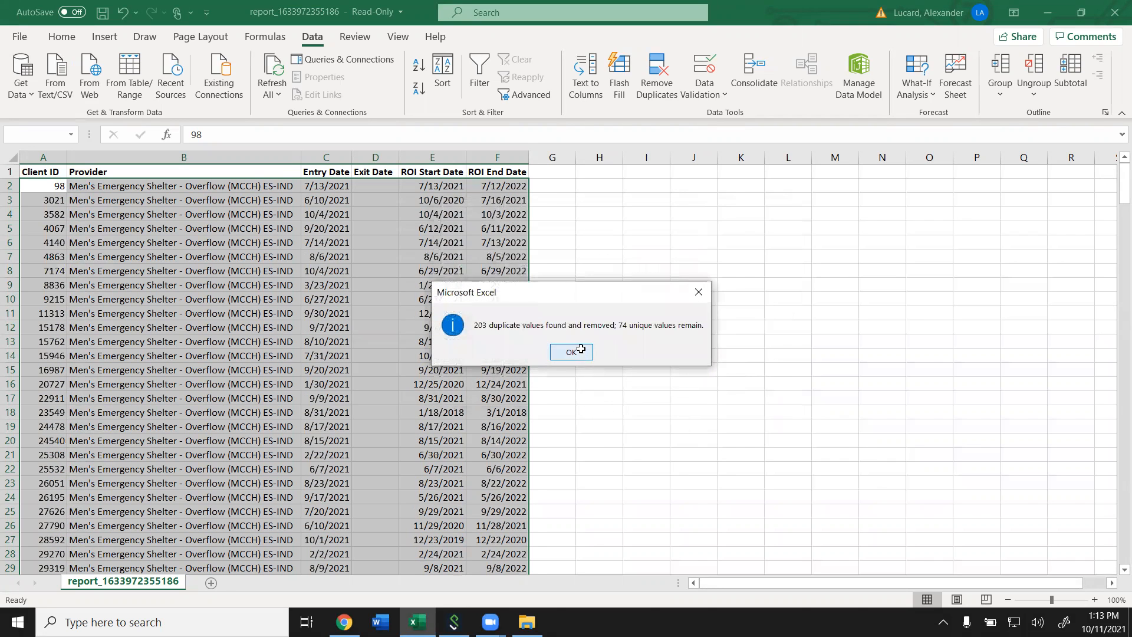
click(588, 353)
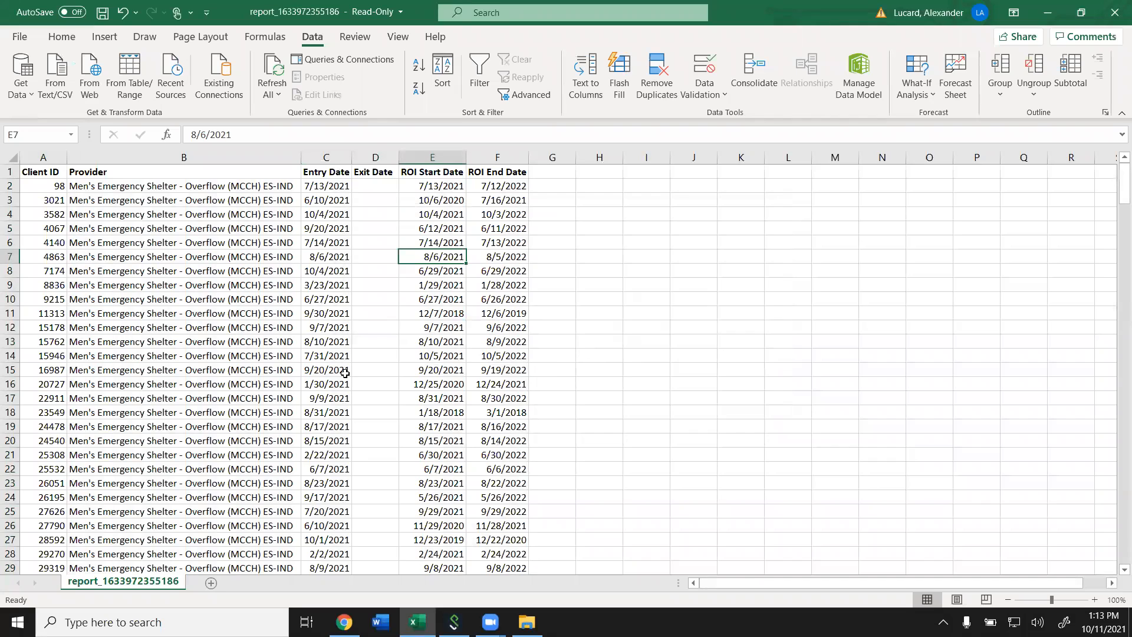
- Examine the deduplicated client rows for outdated ROI end dates, highlighting rows 27 and 18
scroll(413, 353, down, 2)
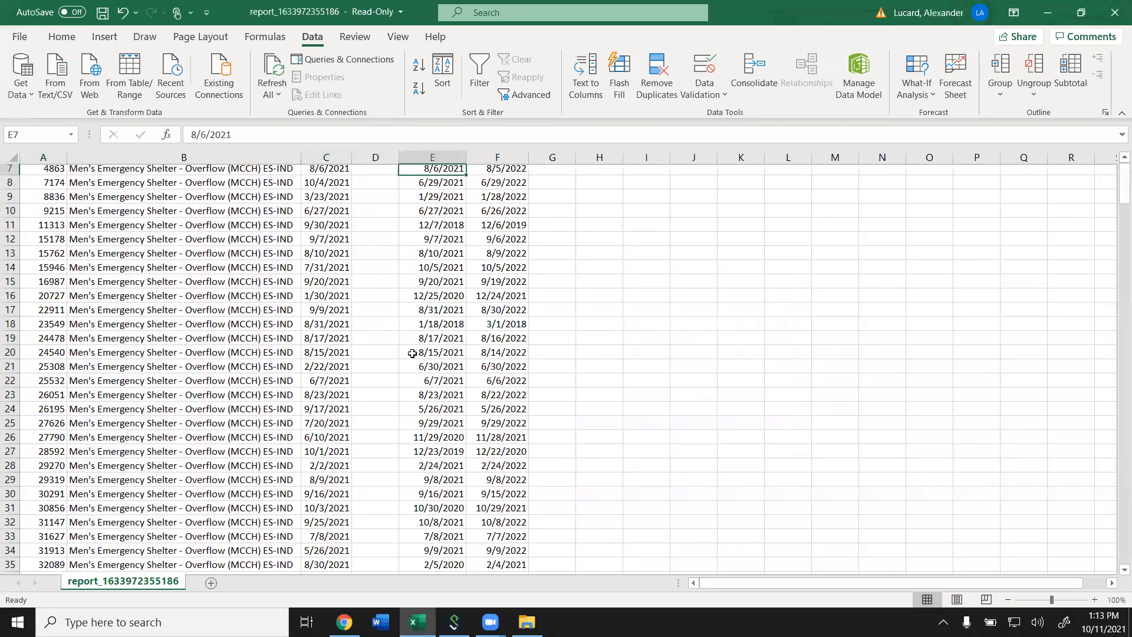
click(10, 455)
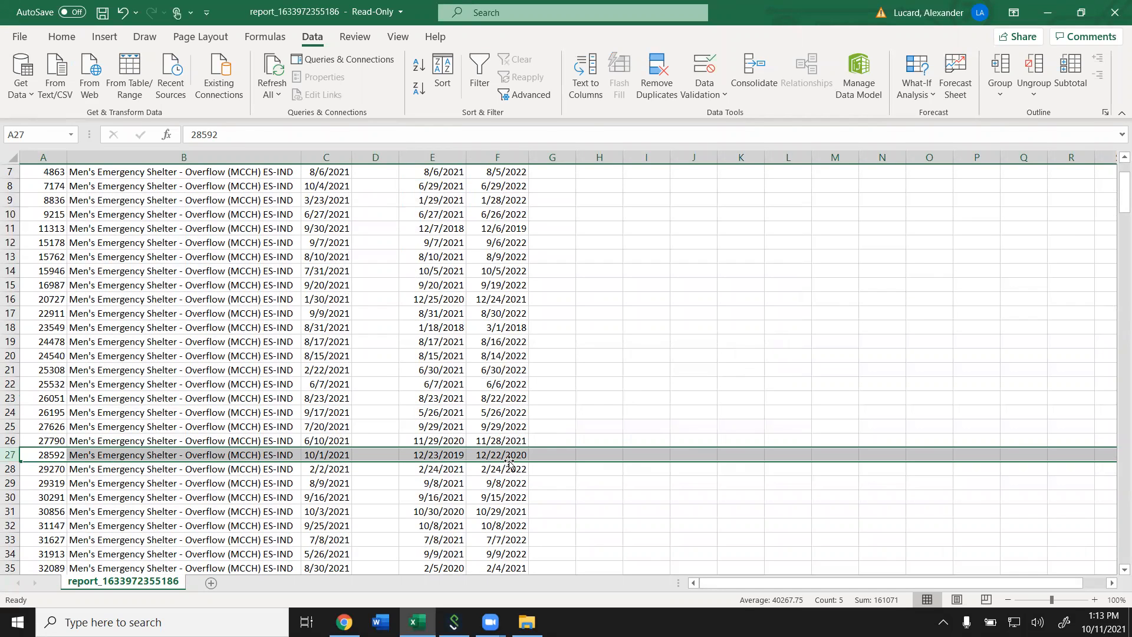
click(7, 327)
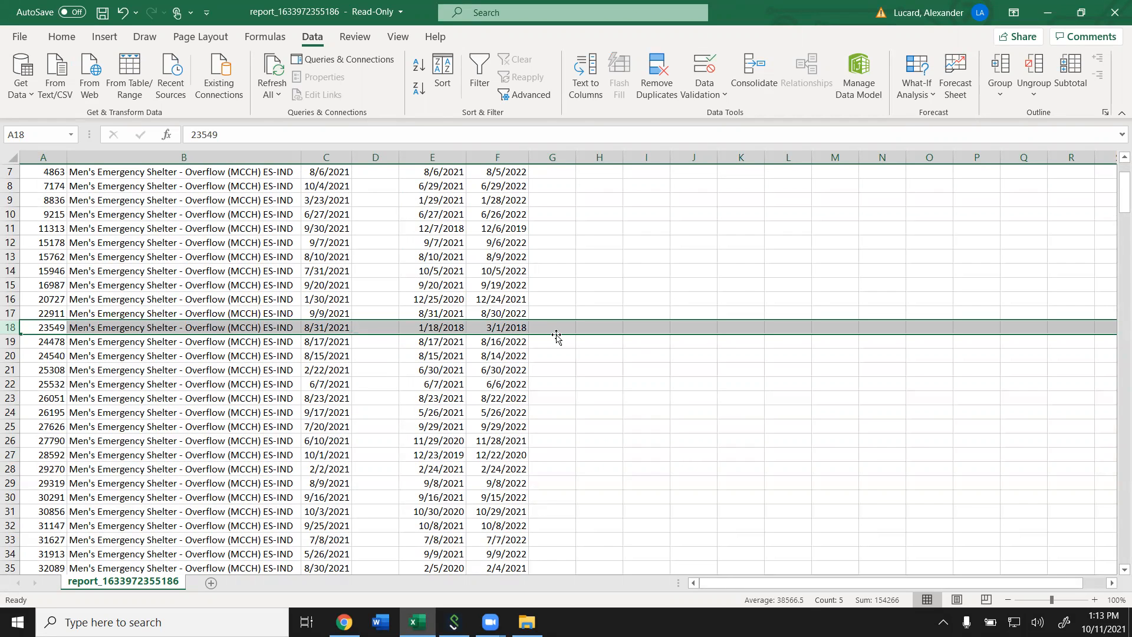
scroll(557, 336, up, 2)
drag(327, 342, 174, 47)
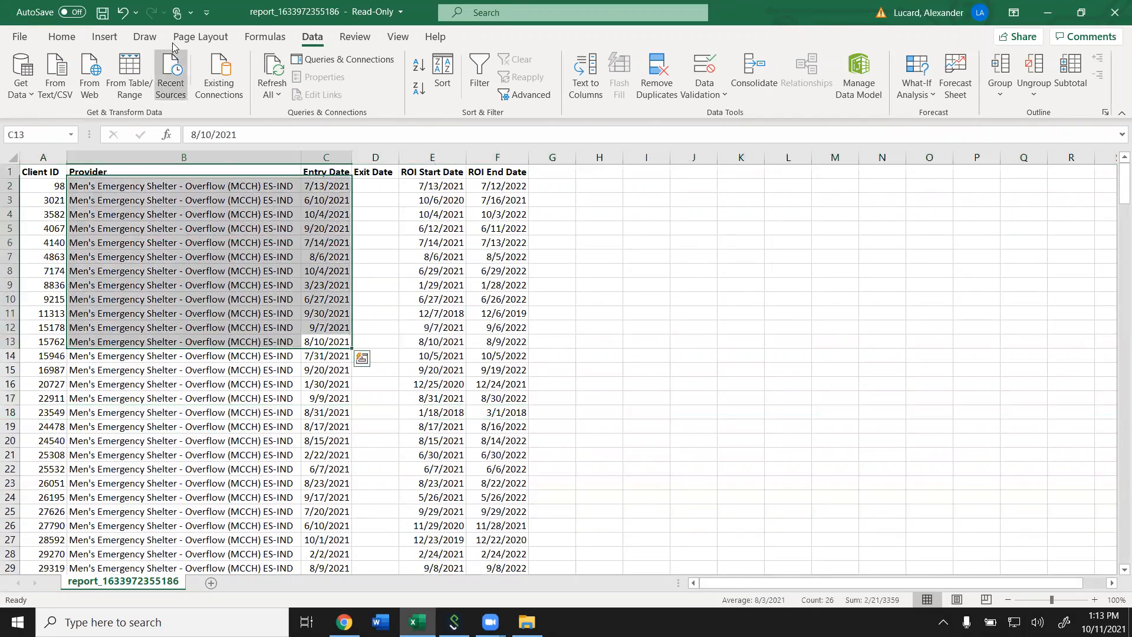
click(548, 300)
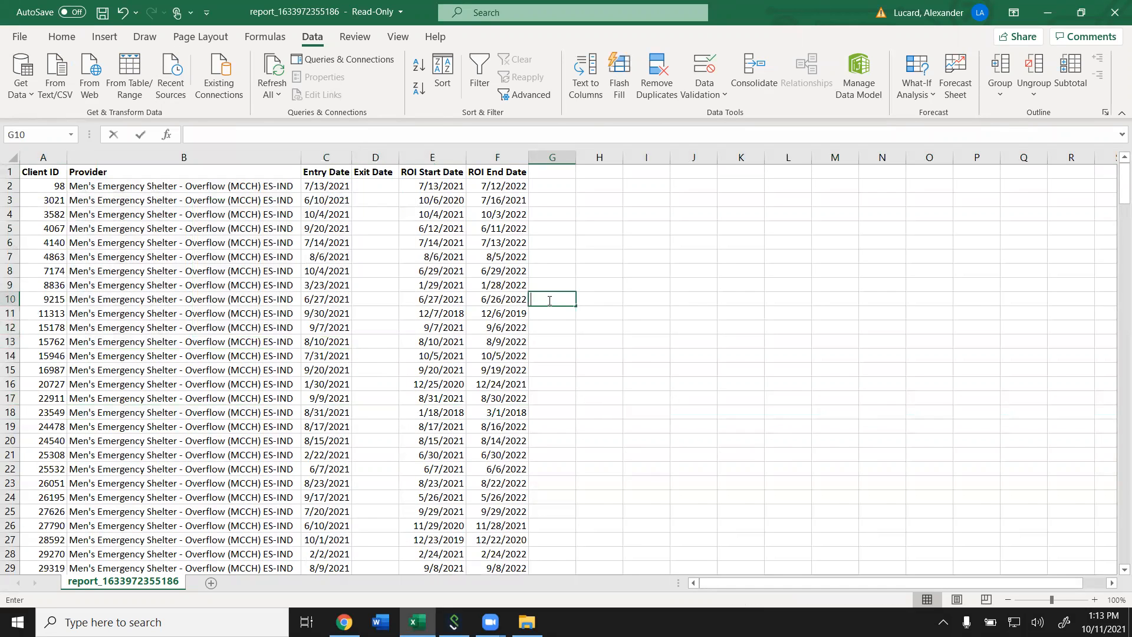
- Close the workbook without saving and close the report's folder window to get back to ReportWriter
click(1115, 9)
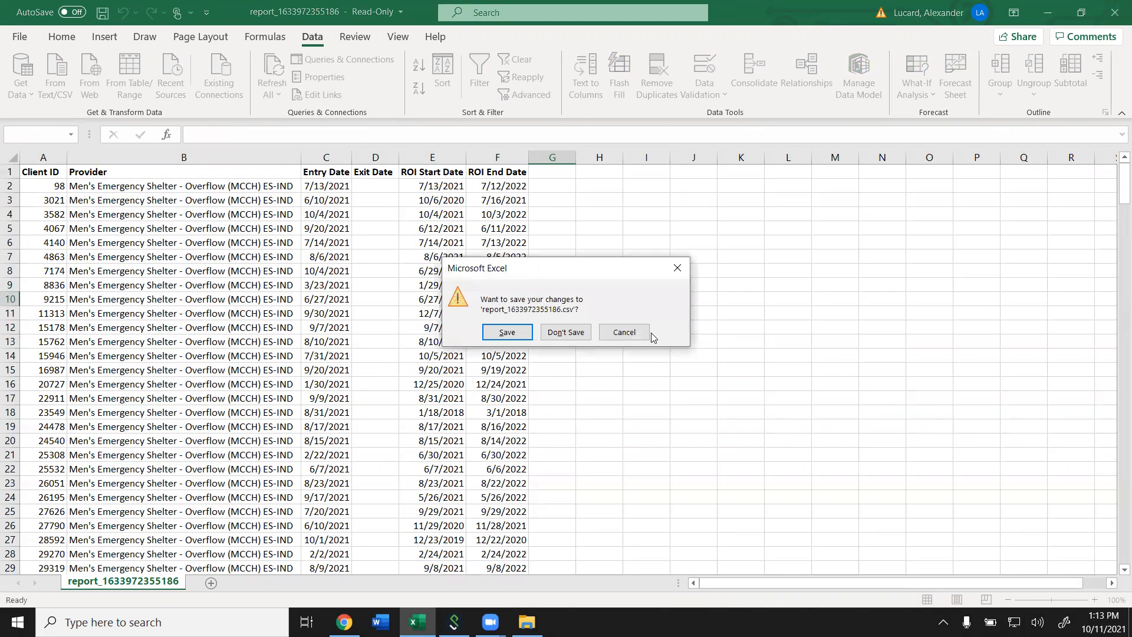
click(576, 333)
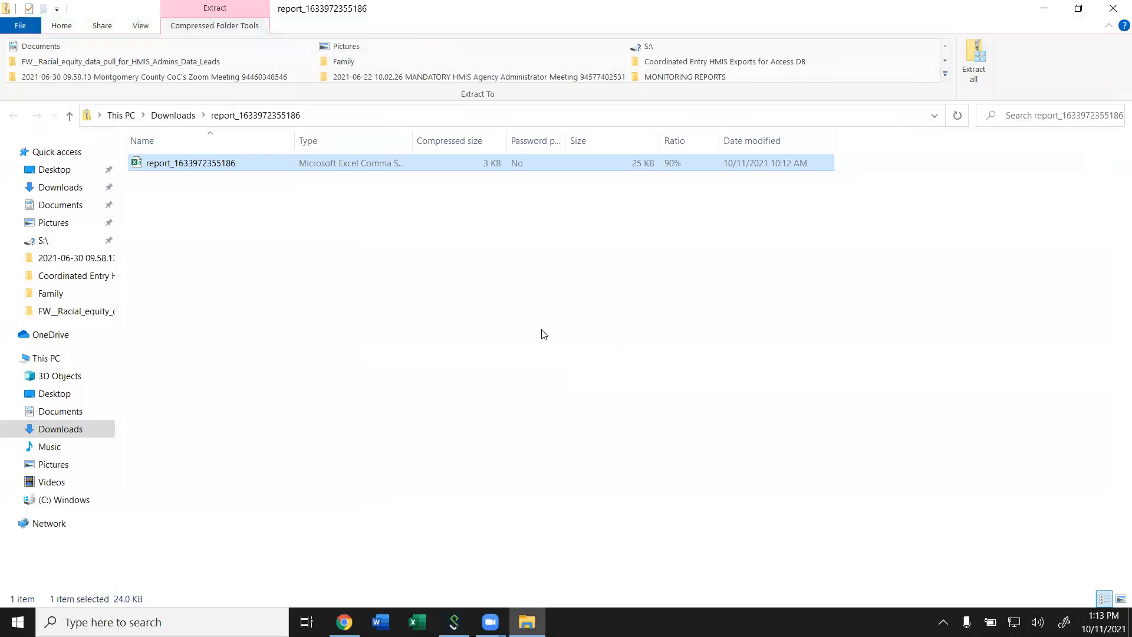
key(alt+F4)
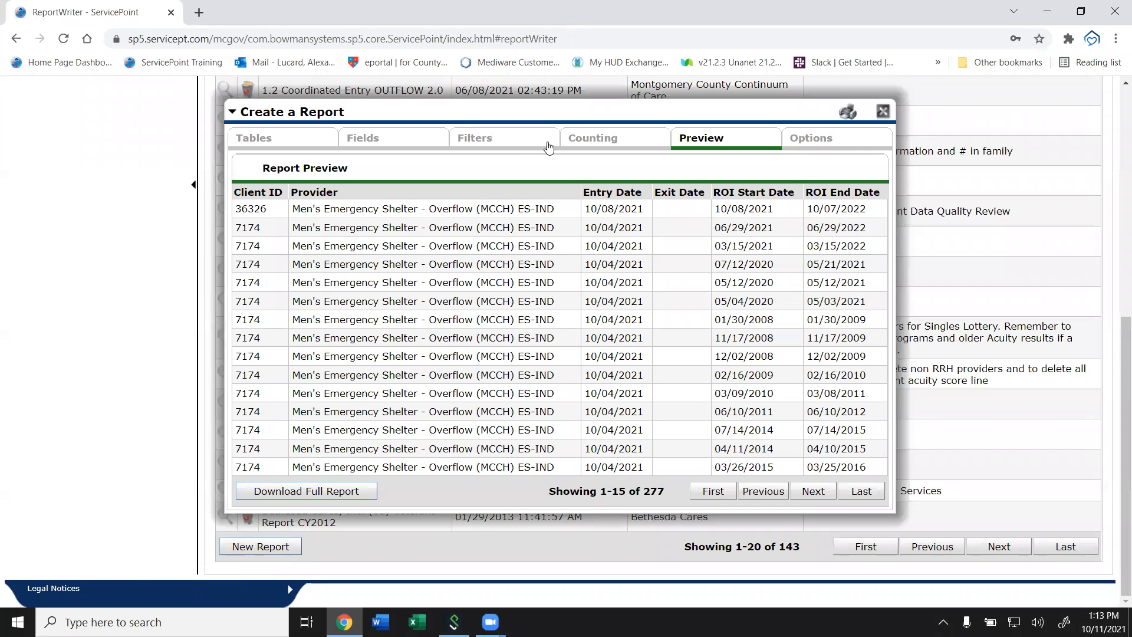
- Change the Entry Exits Provider filter to Becky's House (IW) PSH-Ind (133) and save the filter
click(513, 141)
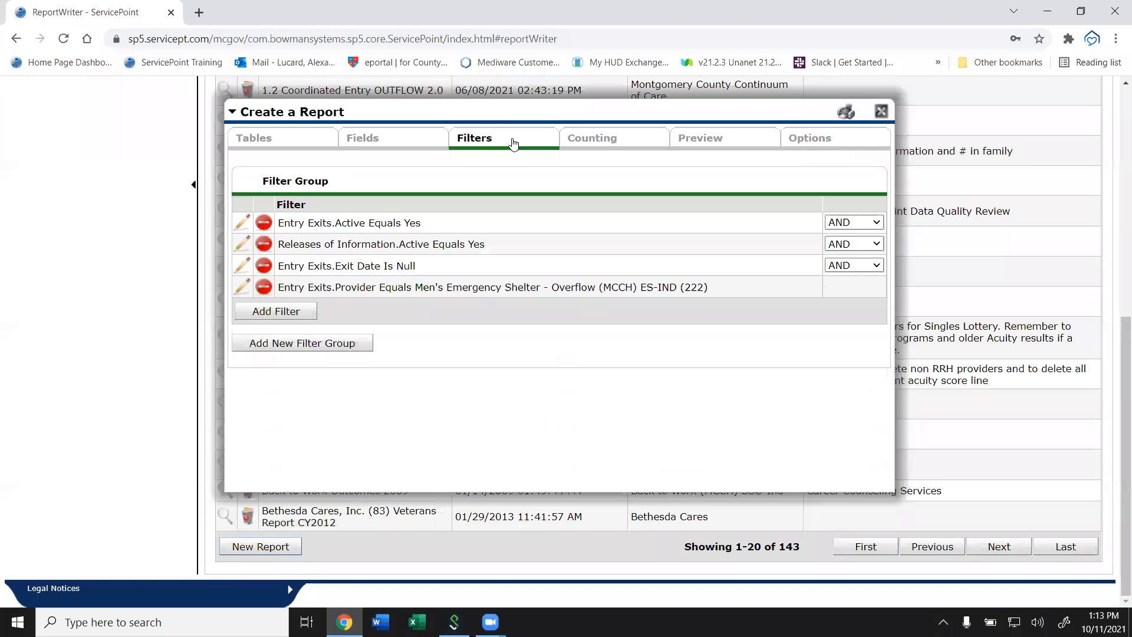
click(242, 288)
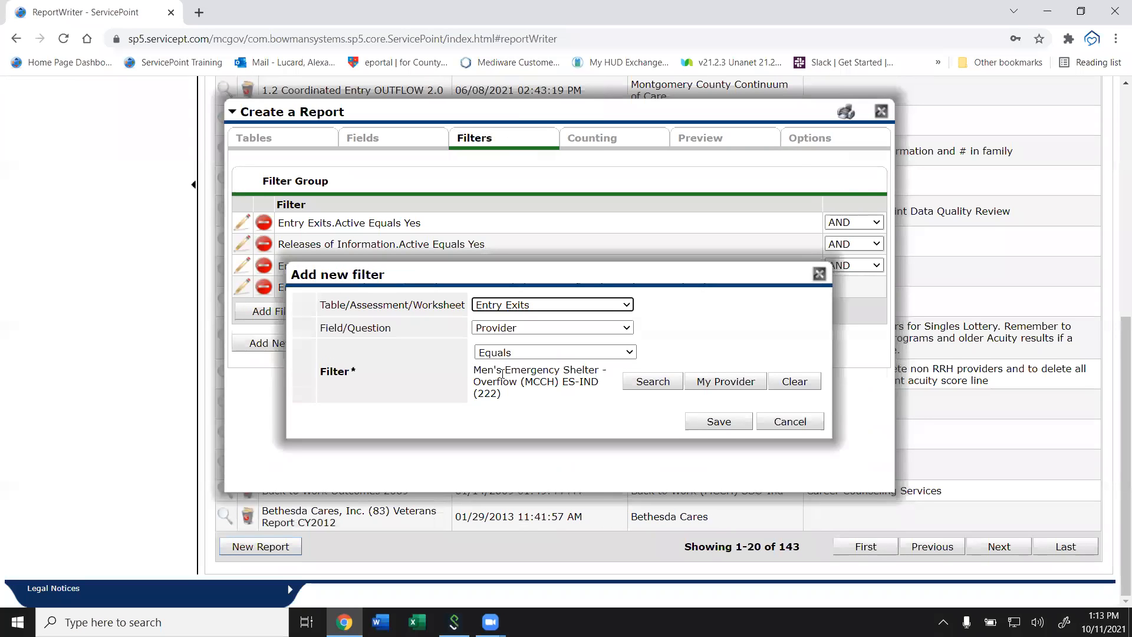
click(655, 382)
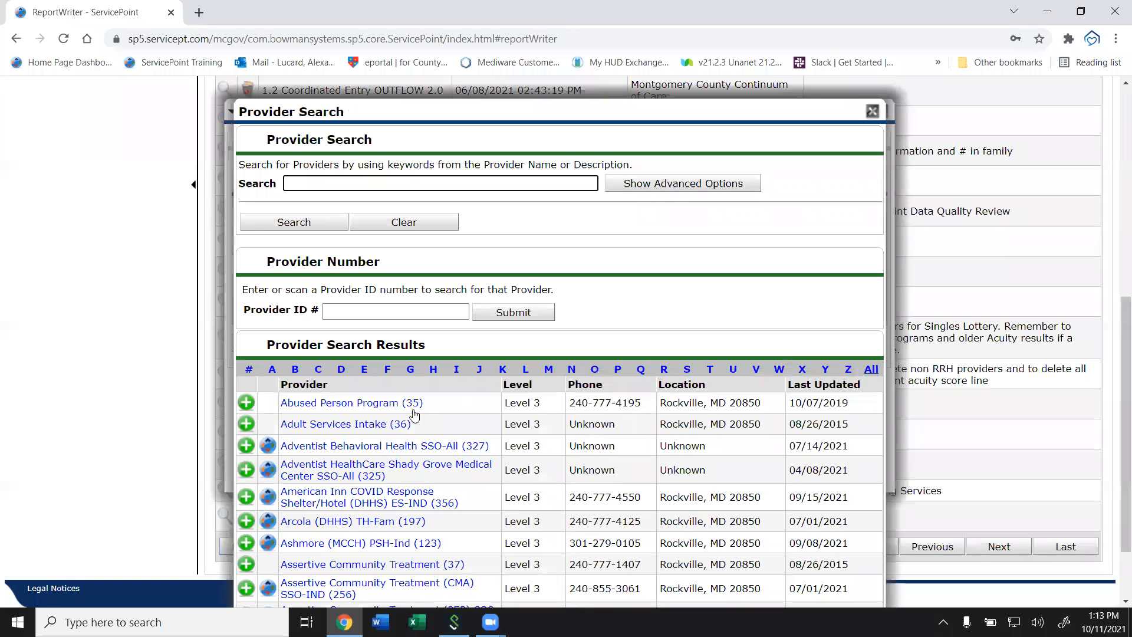
scroll(512, 460, down, 2)
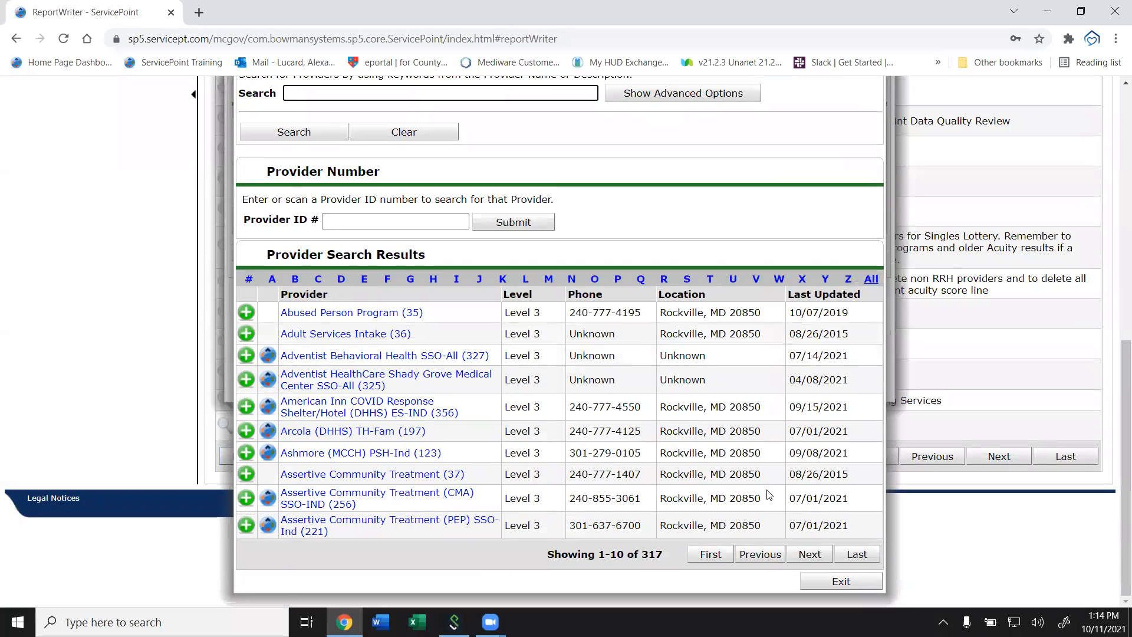
click(811, 556)
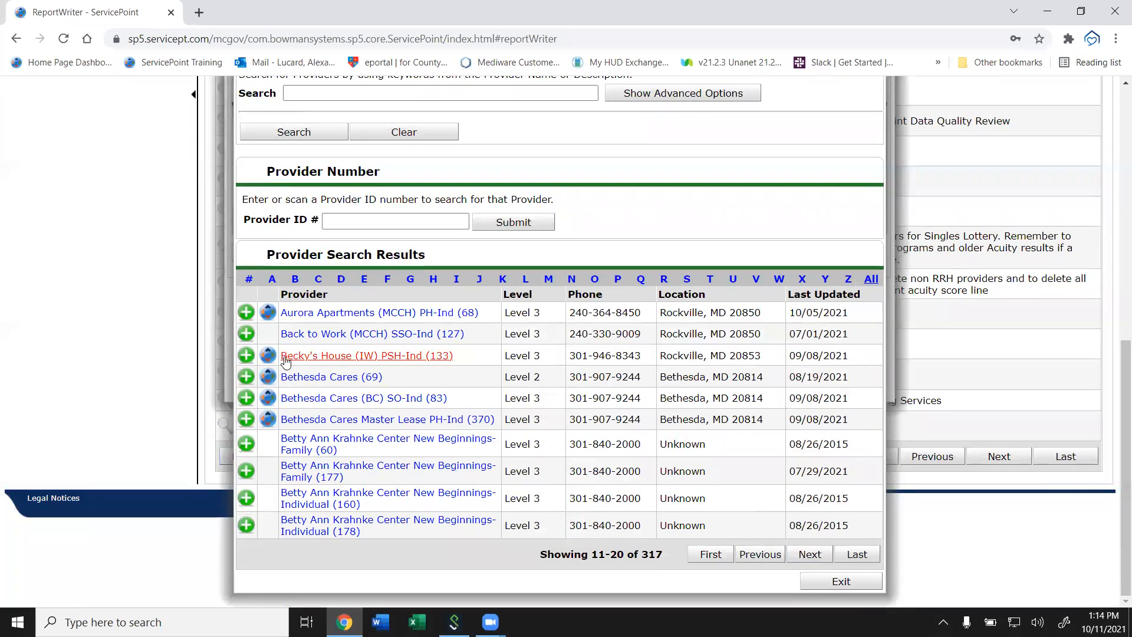
click(246, 356)
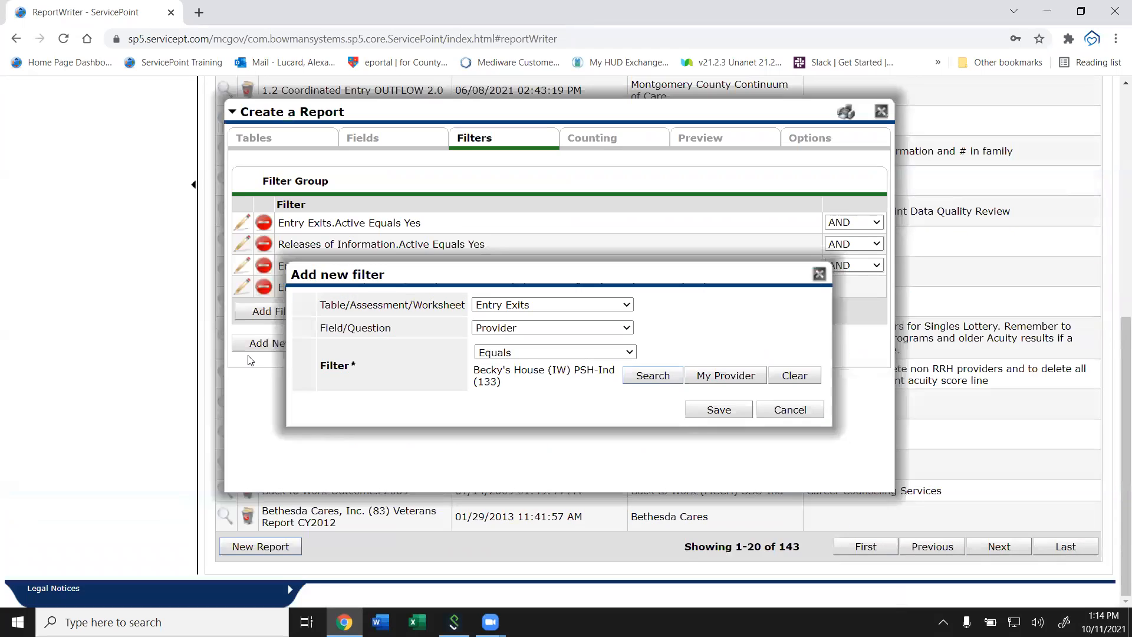
click(704, 412)
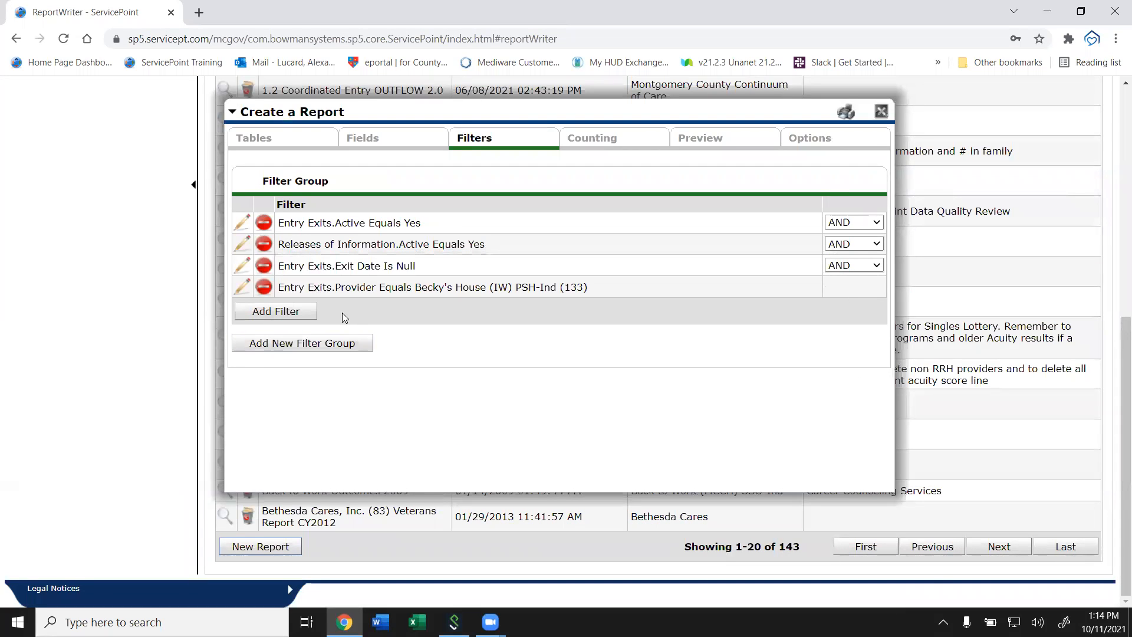
- Add an Entry Exits filter where Provider Equals Interfaith Homes HUD (IW) PH-Ind (190), finding it by searching "interfaith homes", and save it
click(294, 316)
click(534, 341)
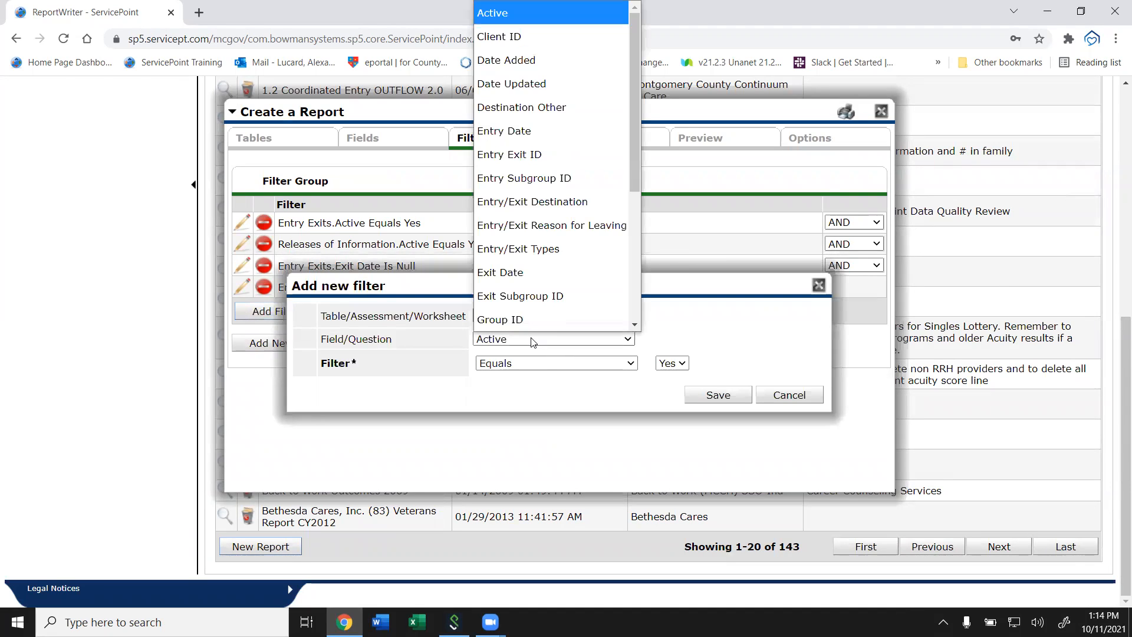
drag(636, 177, 630, 315)
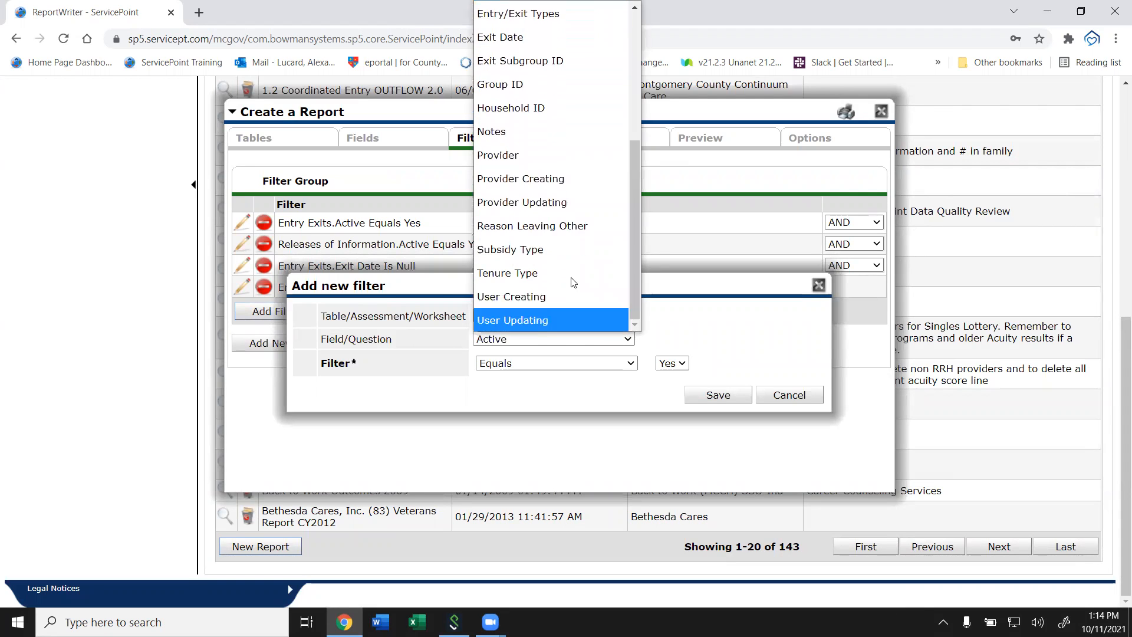
click(503, 157)
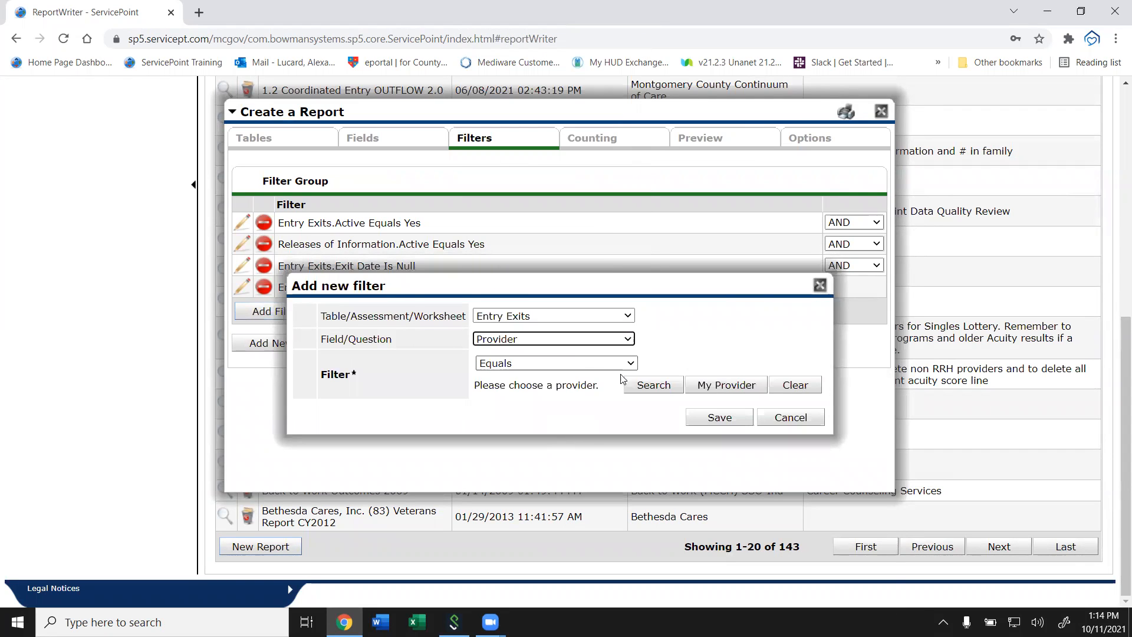
click(649, 390)
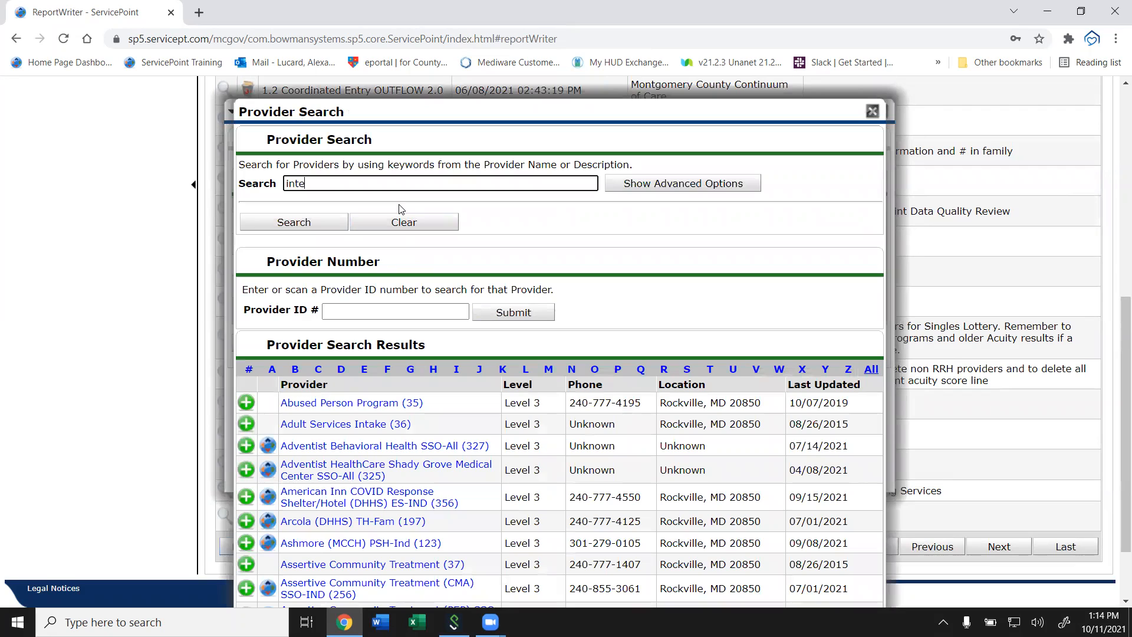
text(h homes)
key(Return)
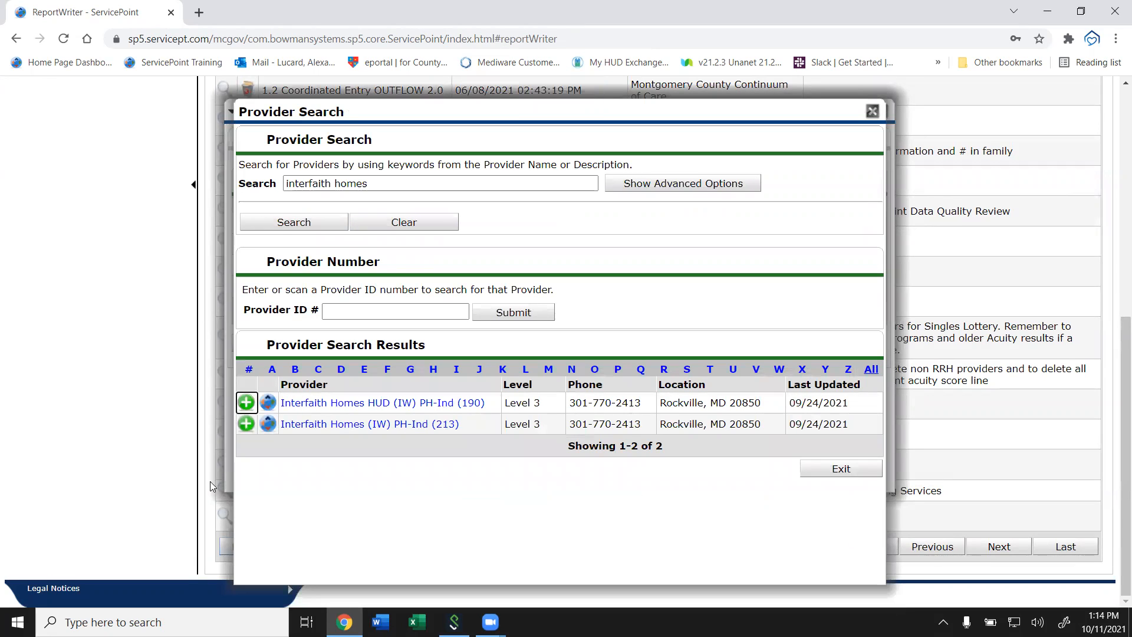
click(246, 402)
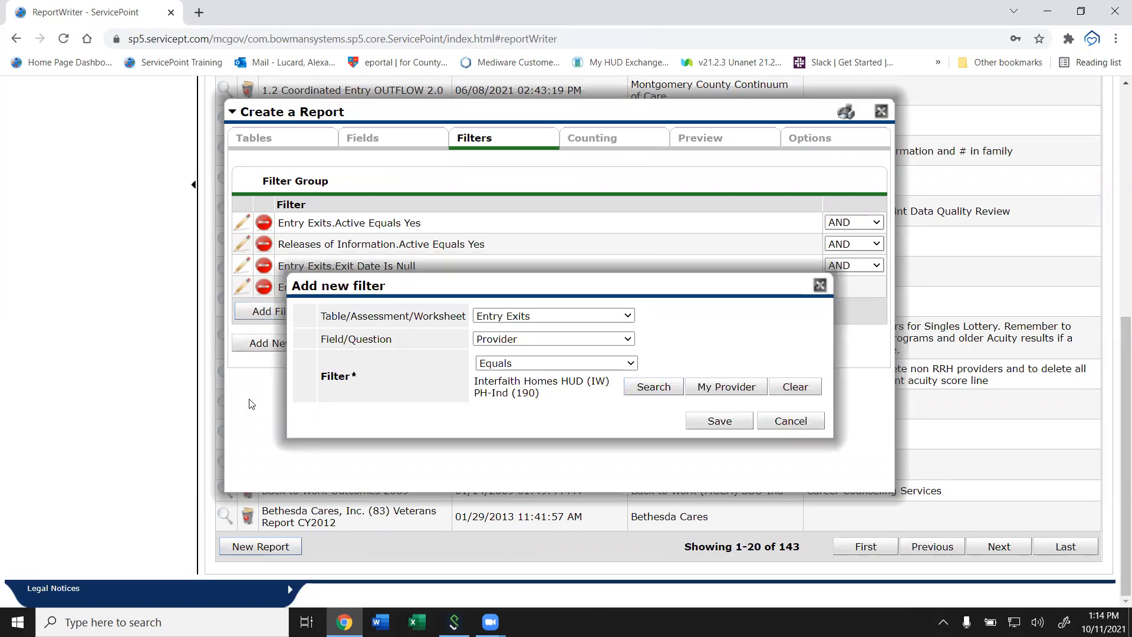
click(697, 425)
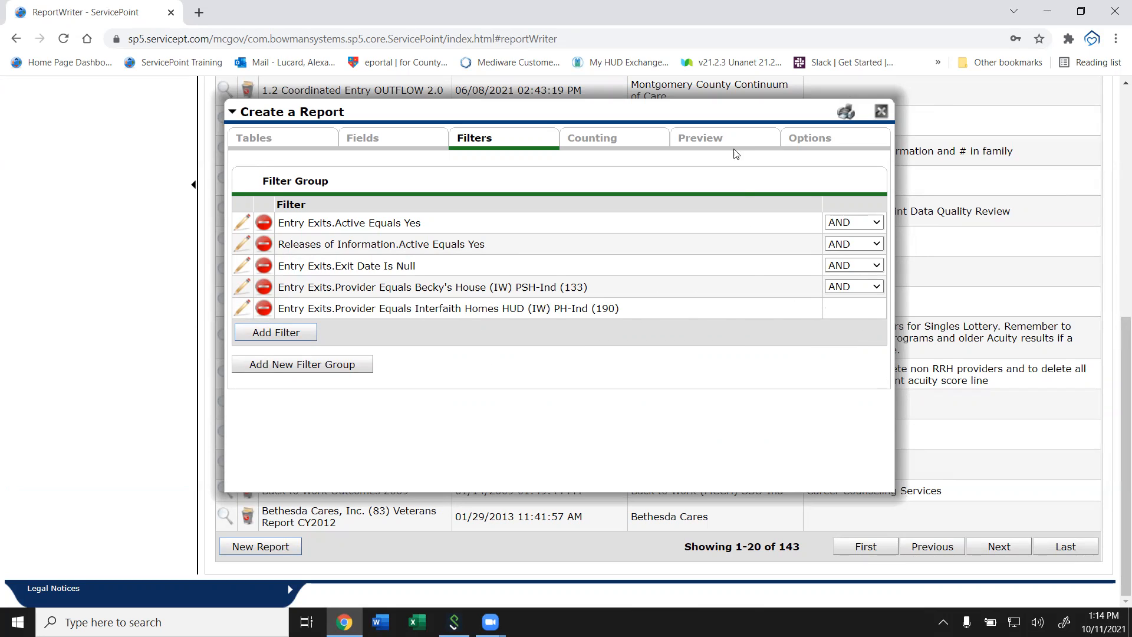
- Check the report preview and connect the Becky's House and Interfaith Homes HUD provider filters with OR
click(715, 140)
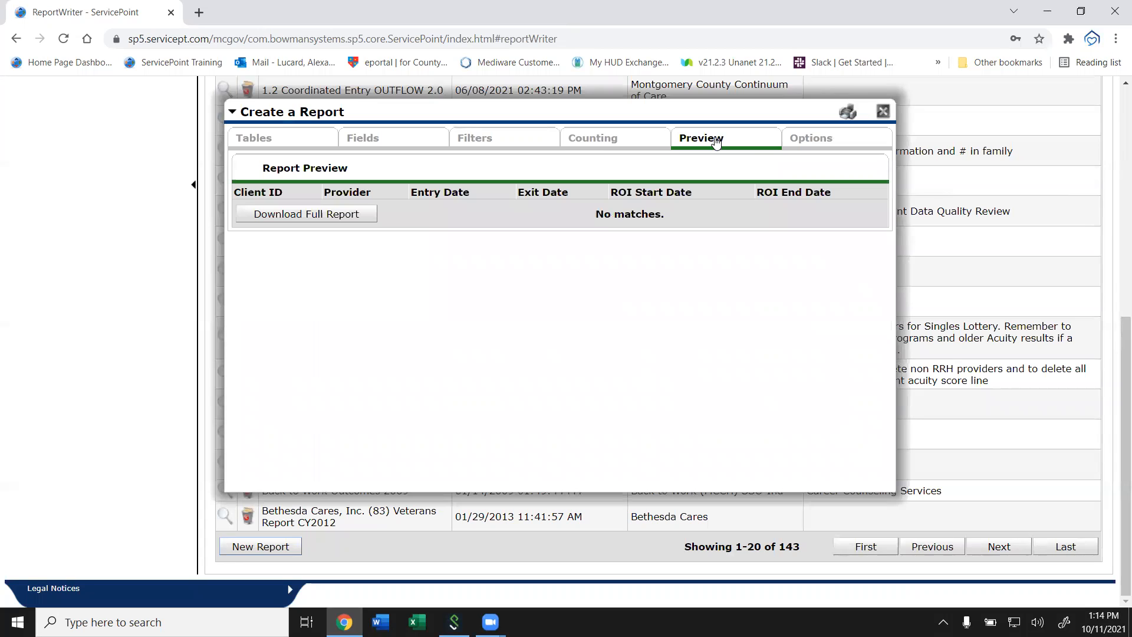
click(464, 137)
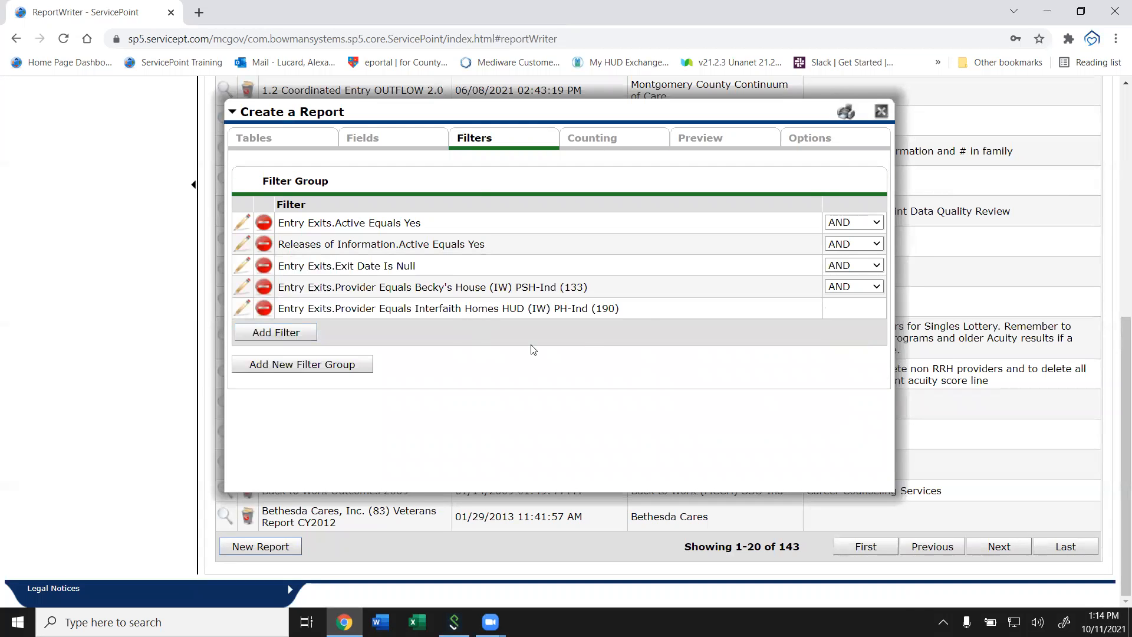
click(849, 287)
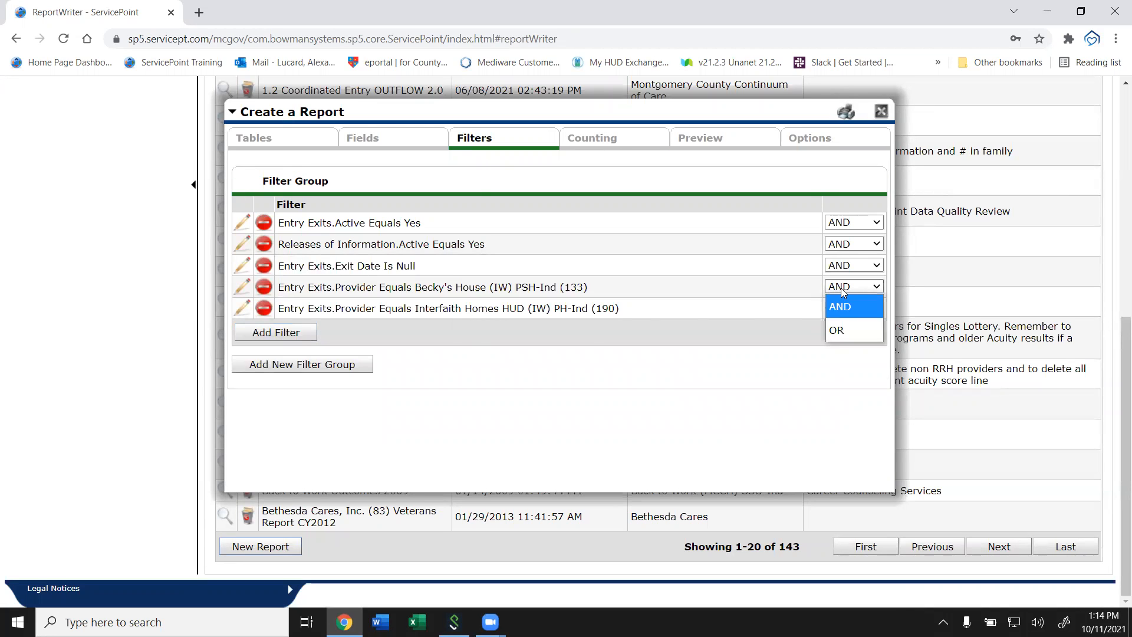
click(838, 329)
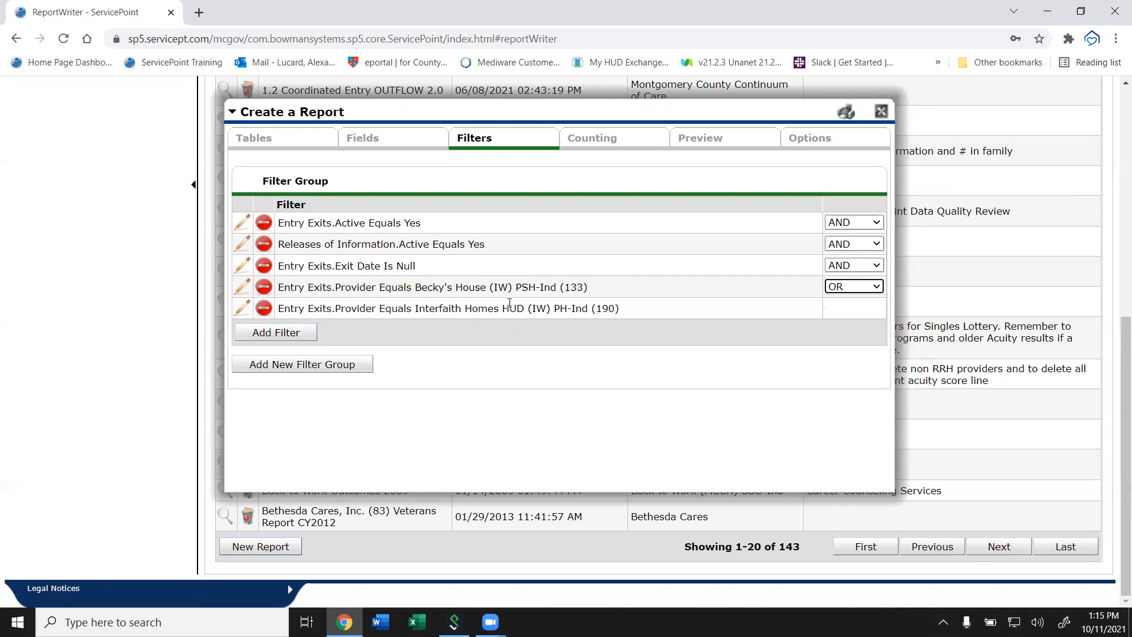
- Examine the report preview page by page, checking the providers and exit dates of the listed clients
click(746, 139)
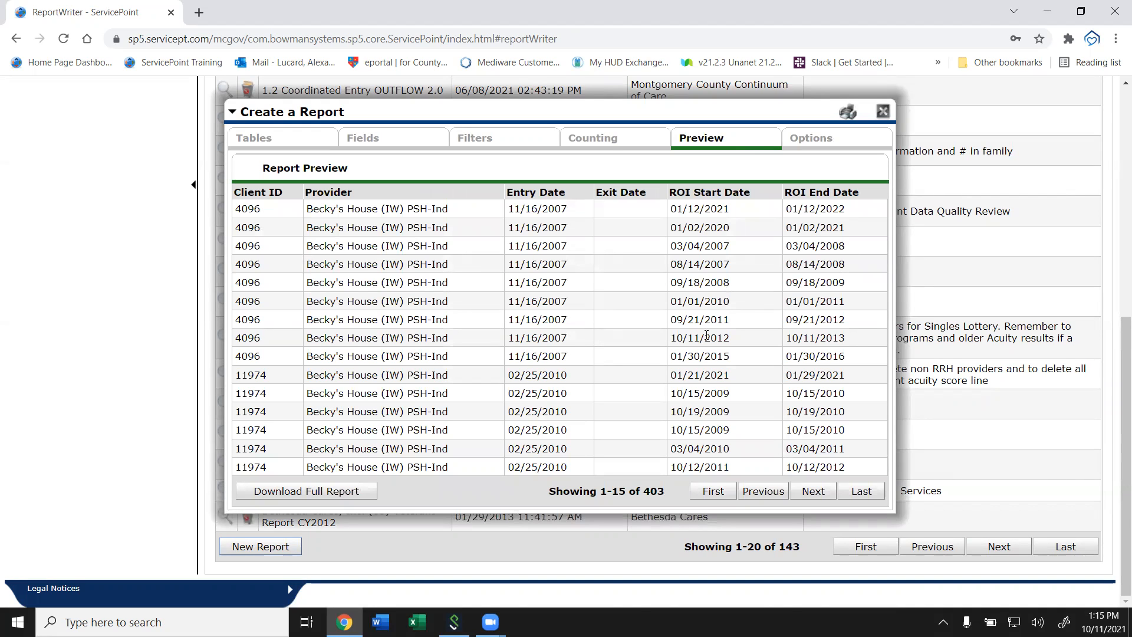
click(803, 493)
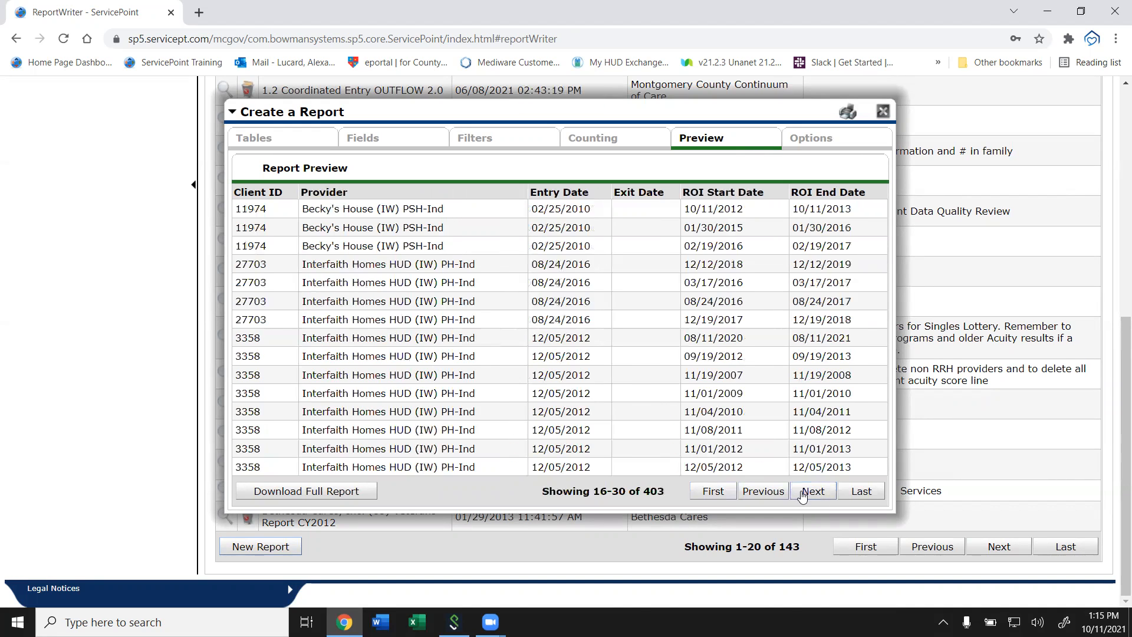
click(803, 493)
click(803, 493)
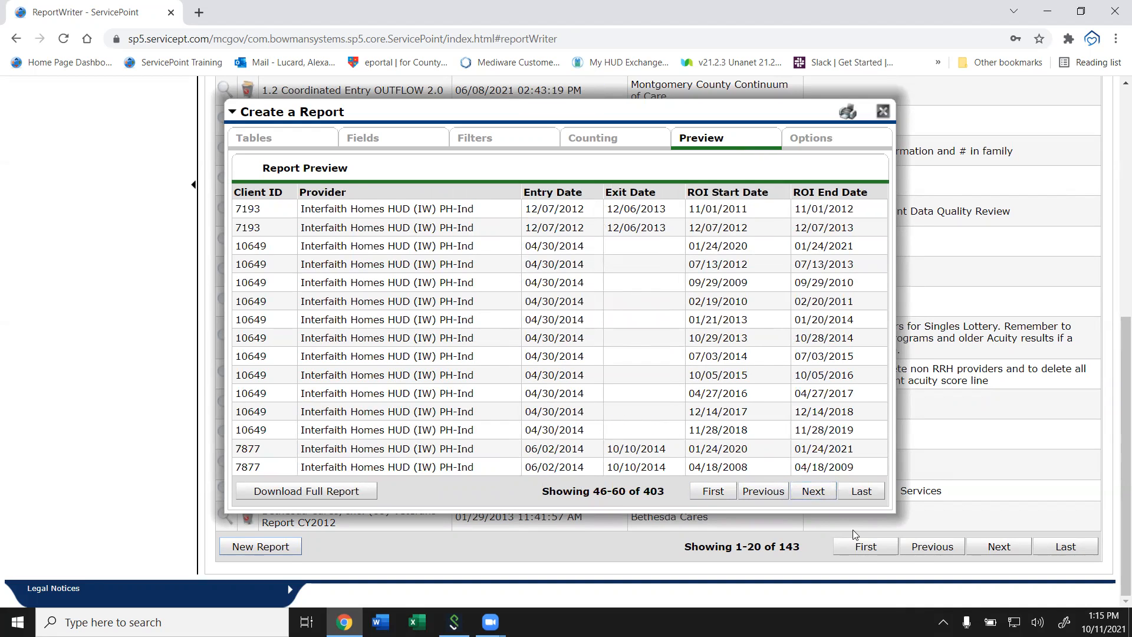
click(816, 500)
click(814, 499)
click(813, 497)
click(813, 498)
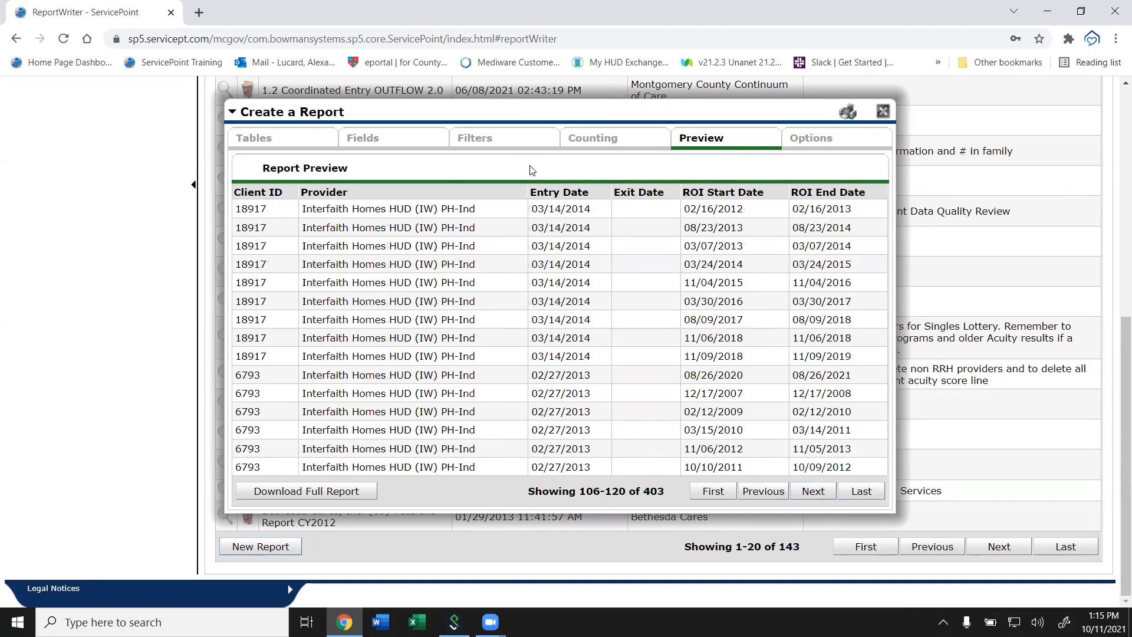
- Go back to the filters and remove the Interfaith Homes HUD (IW) PH-Ind (190) provider filter
click(497, 145)
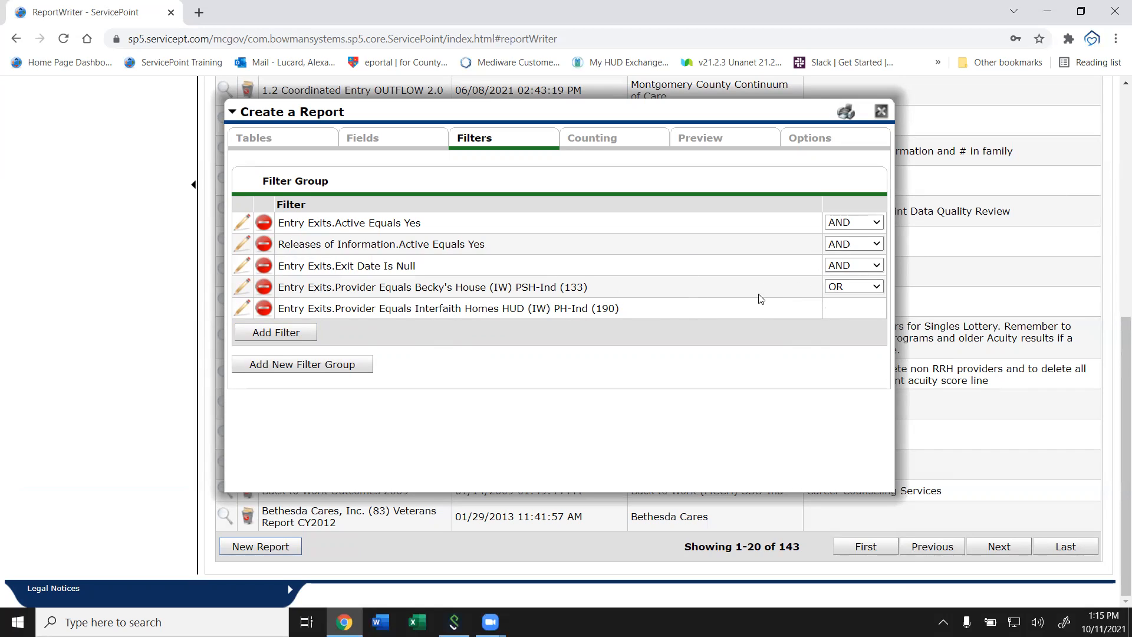
drag(299, 222, 613, 289)
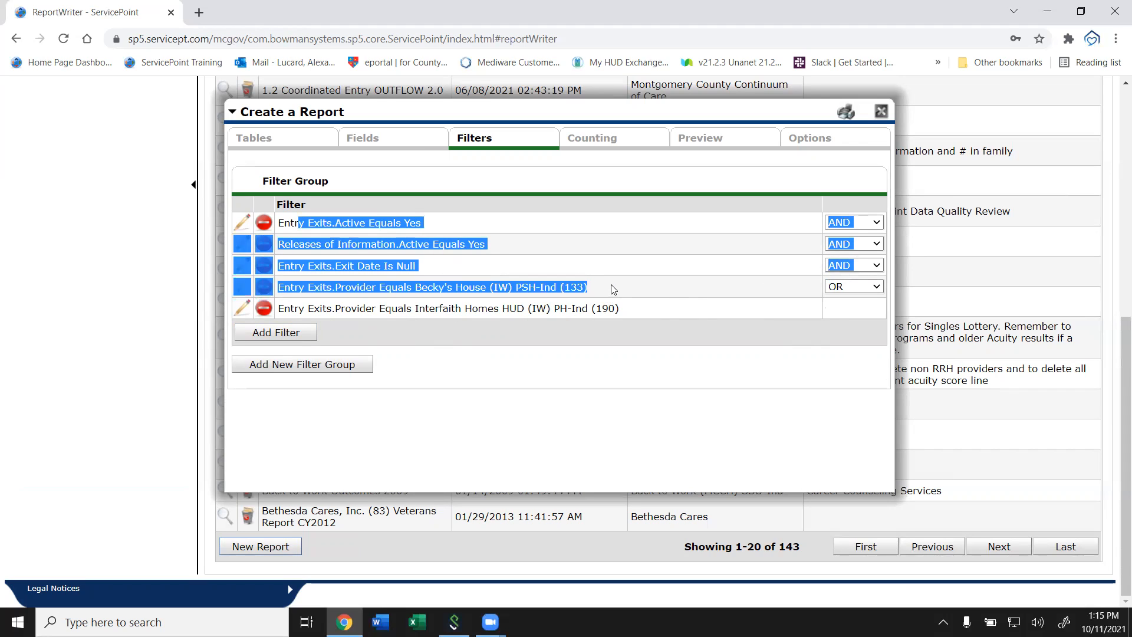
click(614, 289)
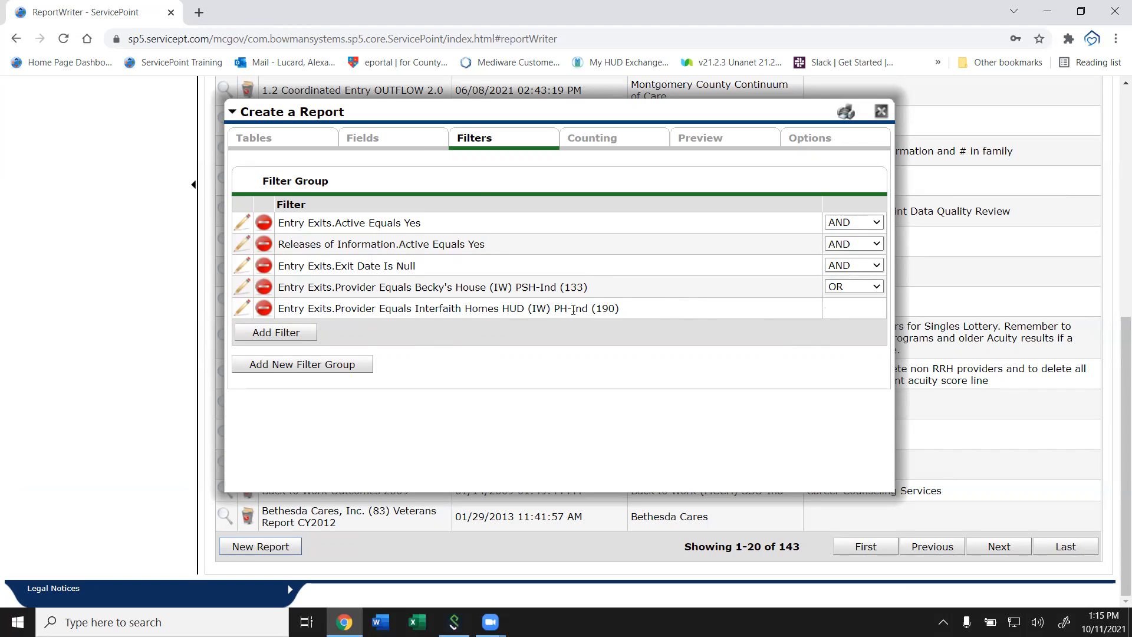
click(264, 308)
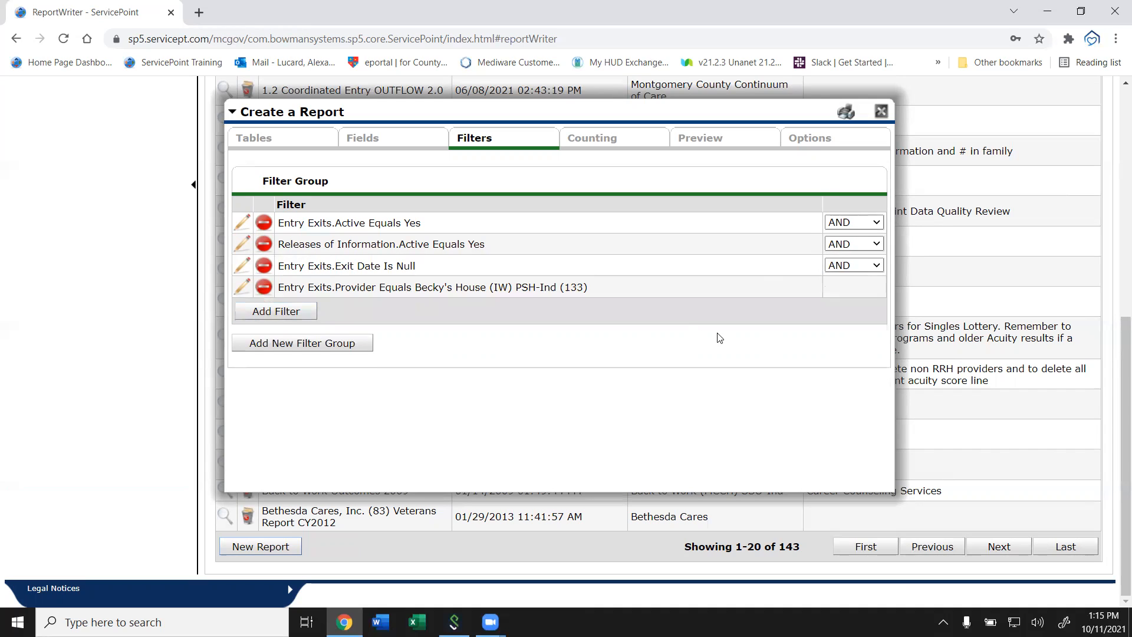
- Add Entry Exits Active Equals Yes, connected with OR after the Becky's House filter, and Releases of Information Active Equals Yes
click(289, 315)
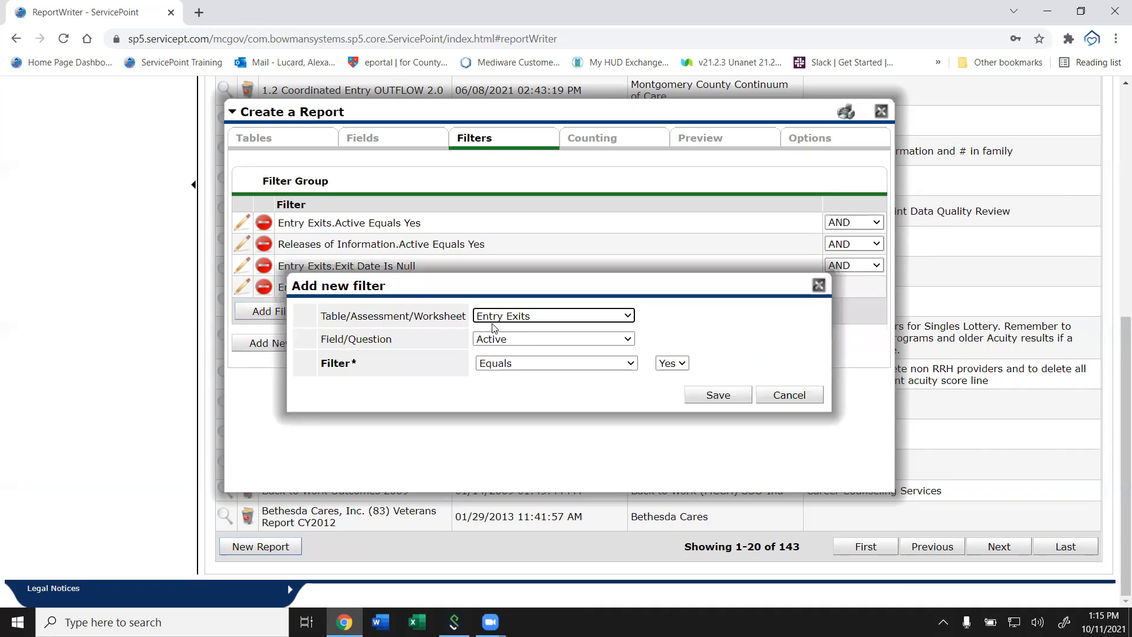
click(703, 396)
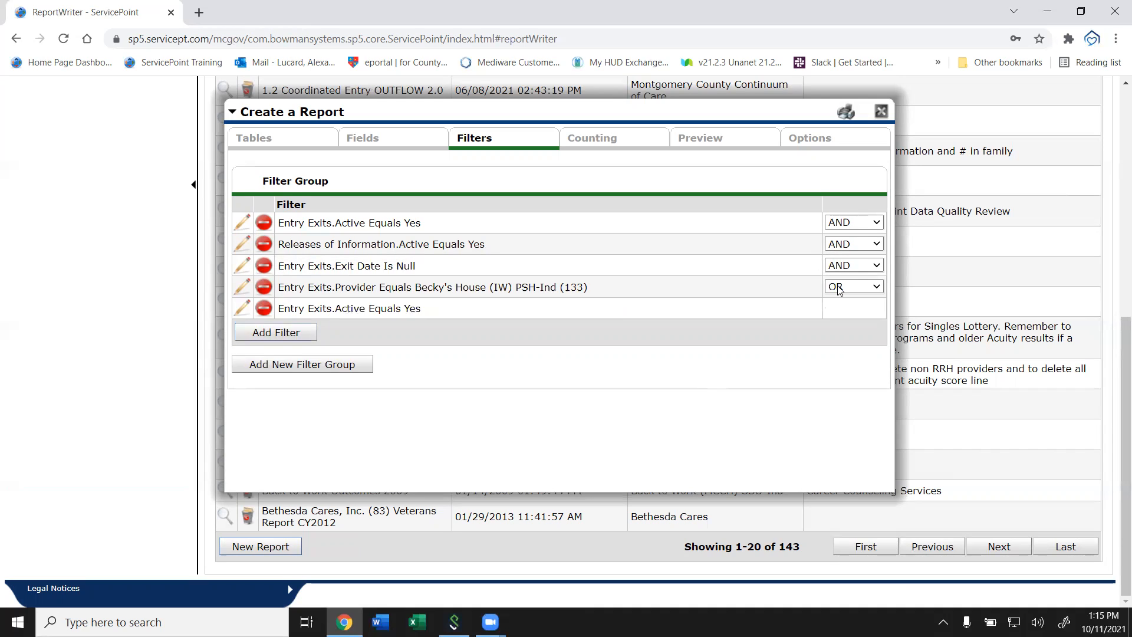
click(250, 334)
click(528, 316)
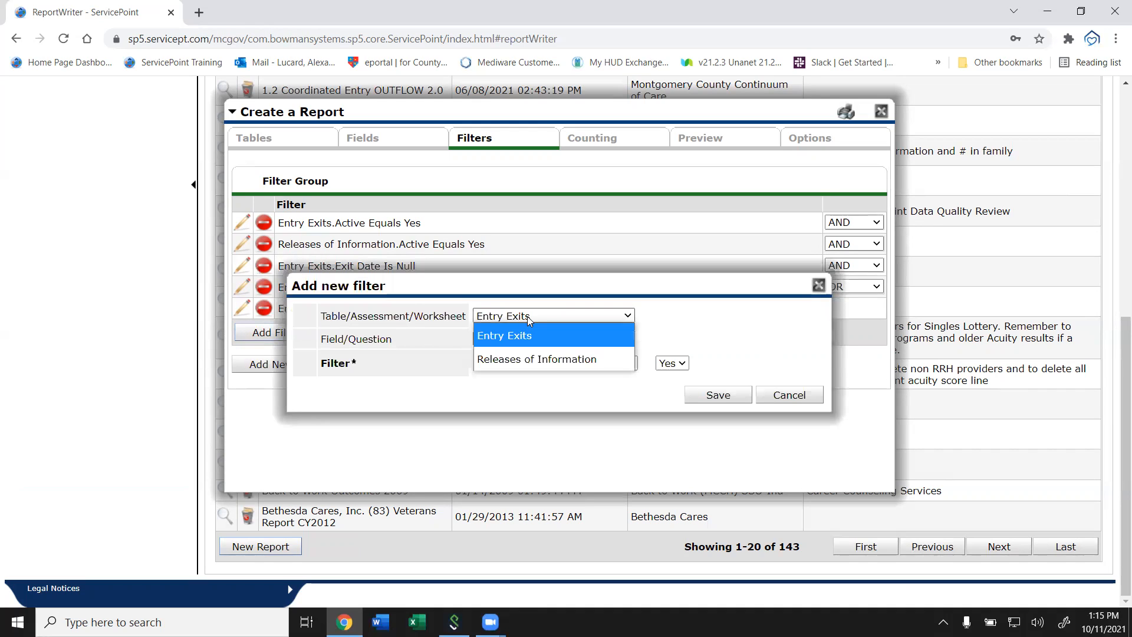
click(527, 357)
click(715, 396)
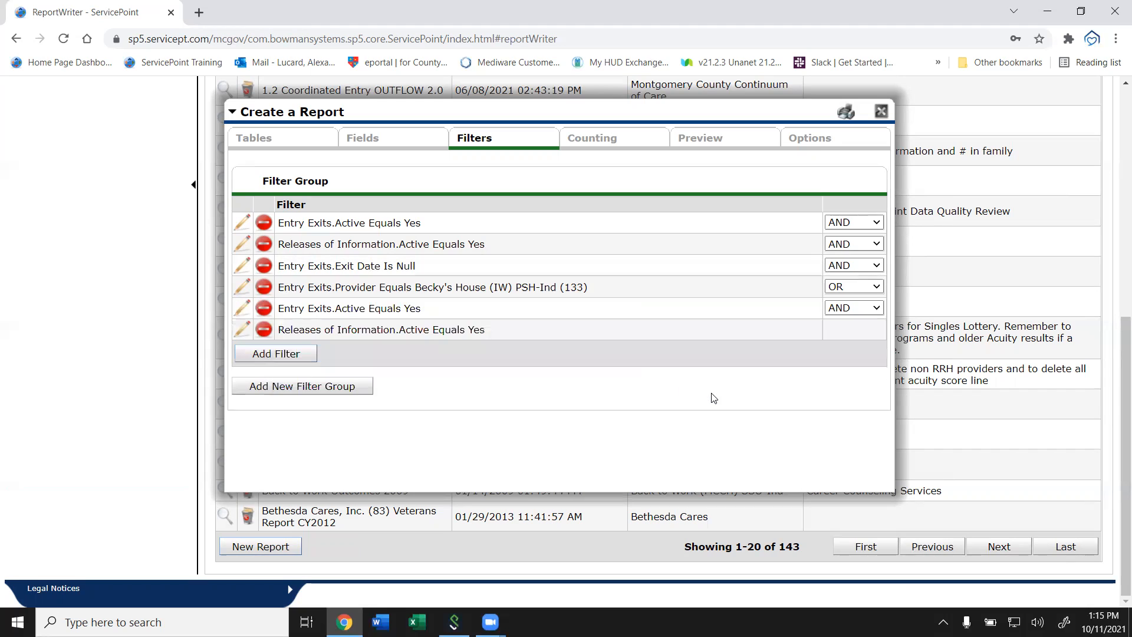
- Add a second Entry Exits filter where Exit Date Is Null and save it
click(296, 355)
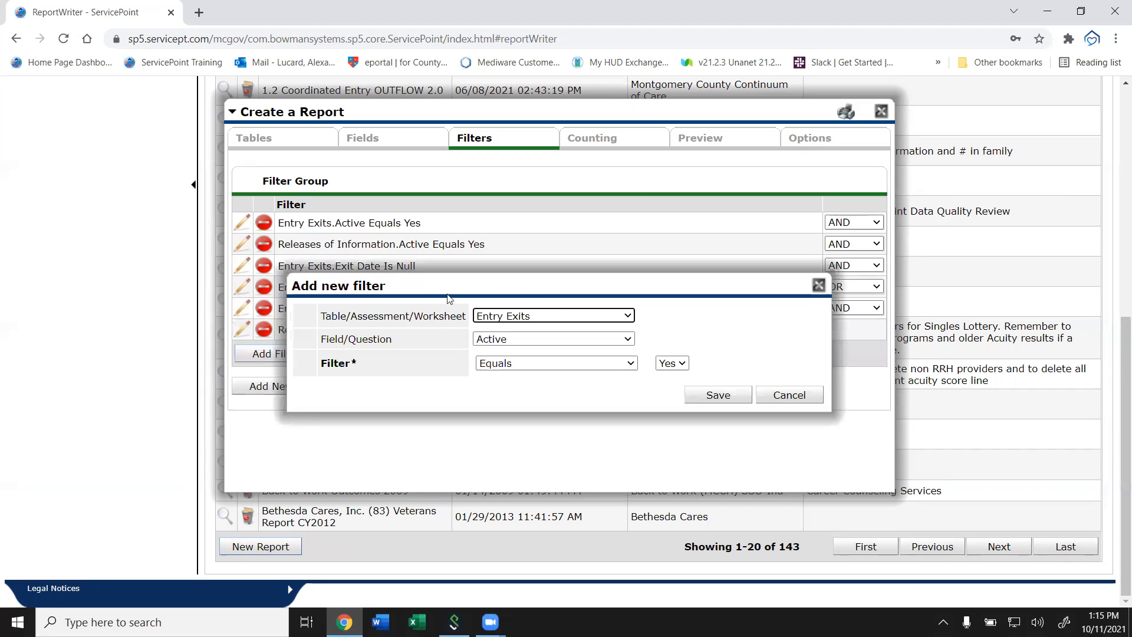
click(526, 338)
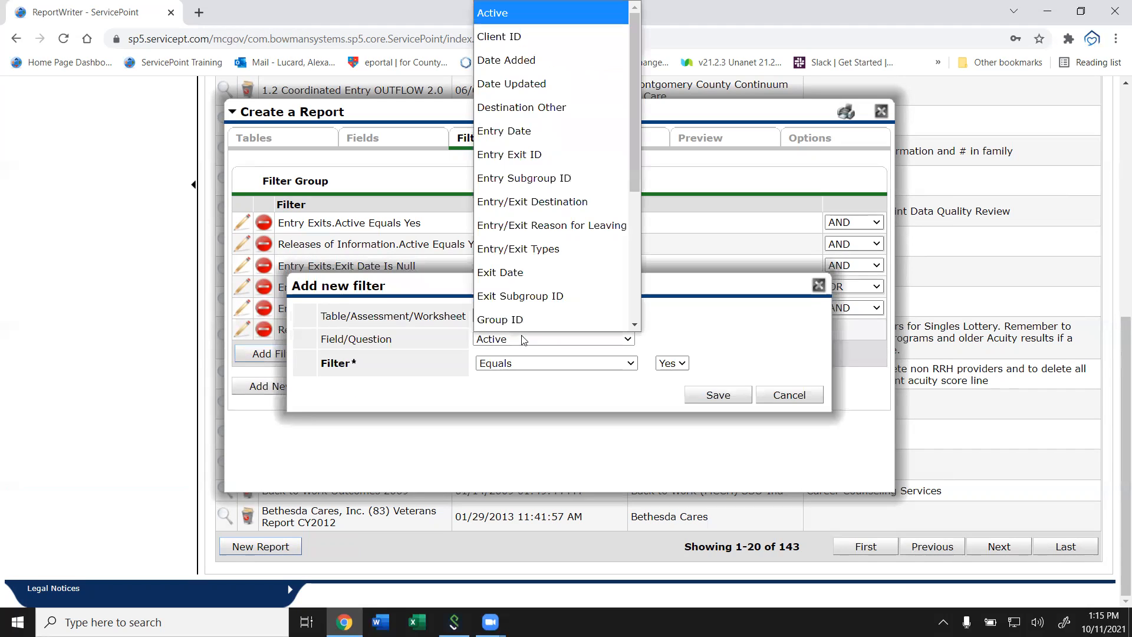
click(522, 272)
click(618, 368)
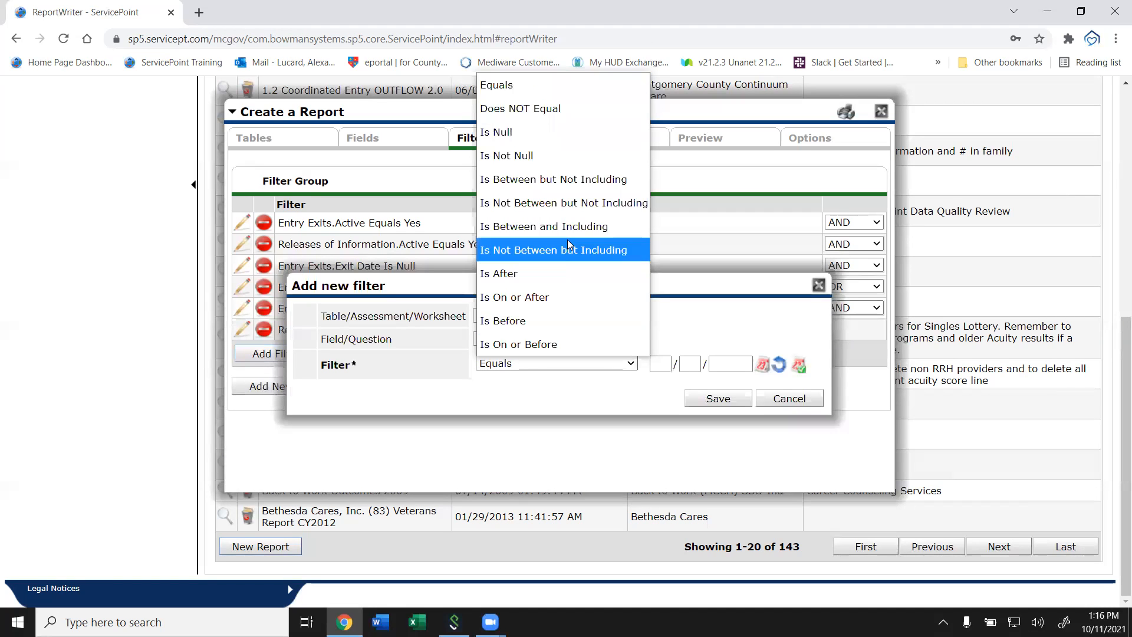
click(551, 133)
click(702, 391)
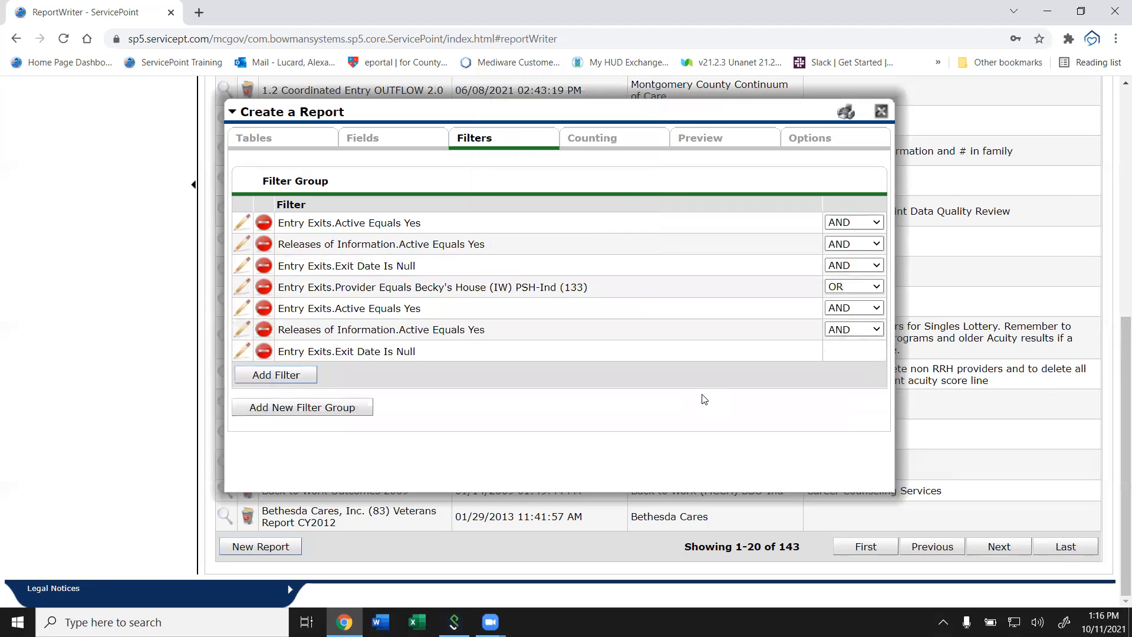
- Add a filter where Entry Exits Provider Equals Interfaith Homes HUD (IW) PH-Ind (190), finding the provider by searching for "interfaith homes"
click(280, 374)
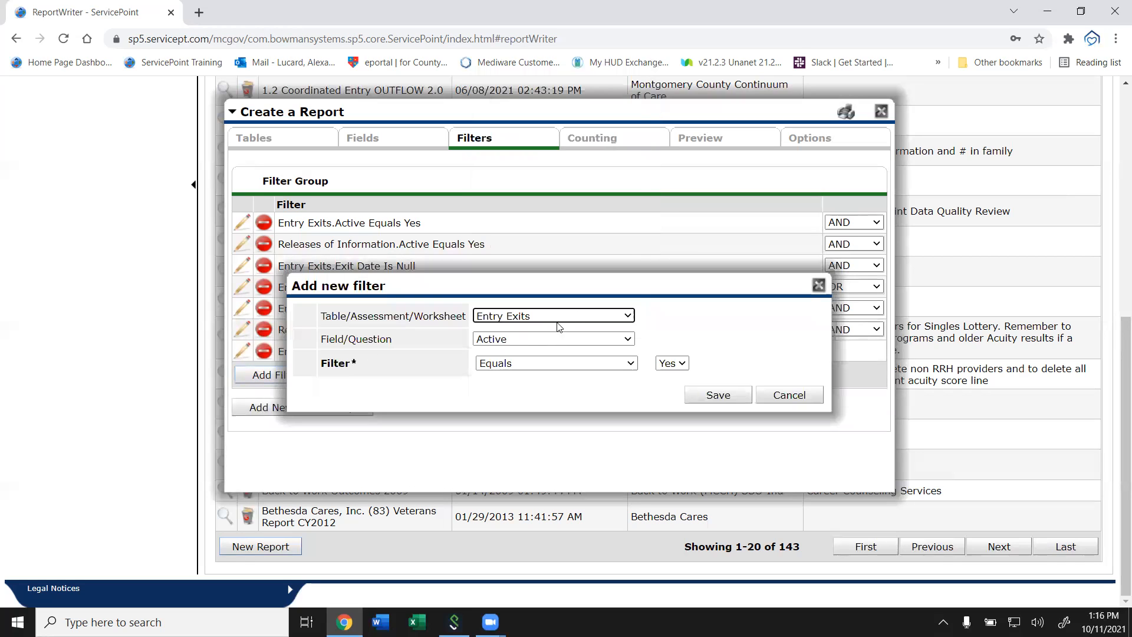
click(548, 341)
scroll(590, 224, down, 1)
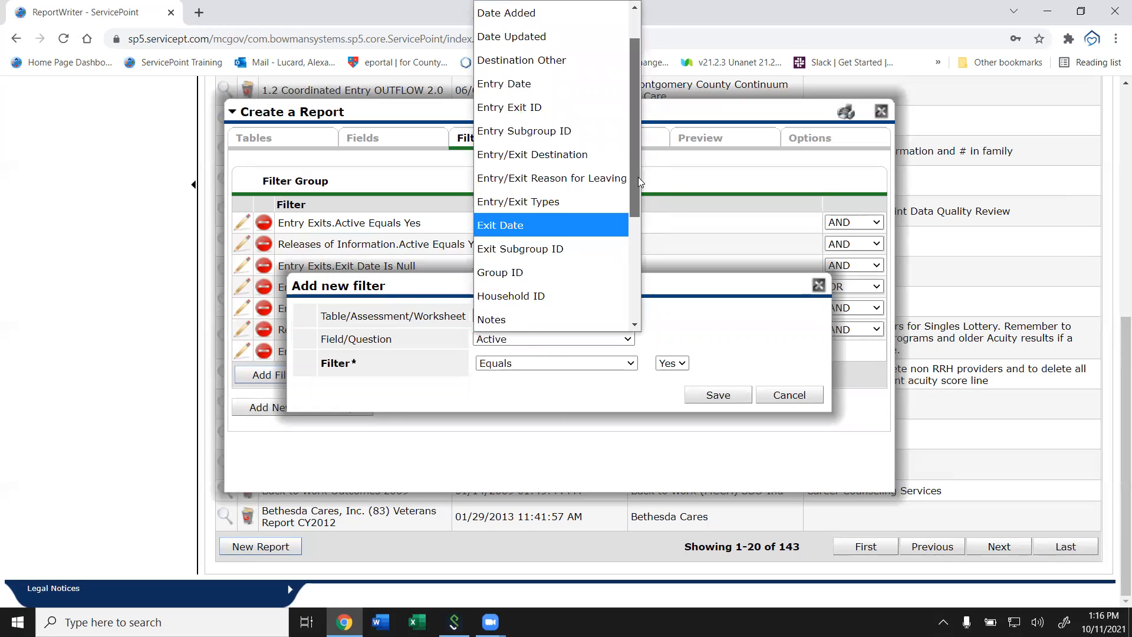
scroll(638, 177, down, 3)
click(515, 159)
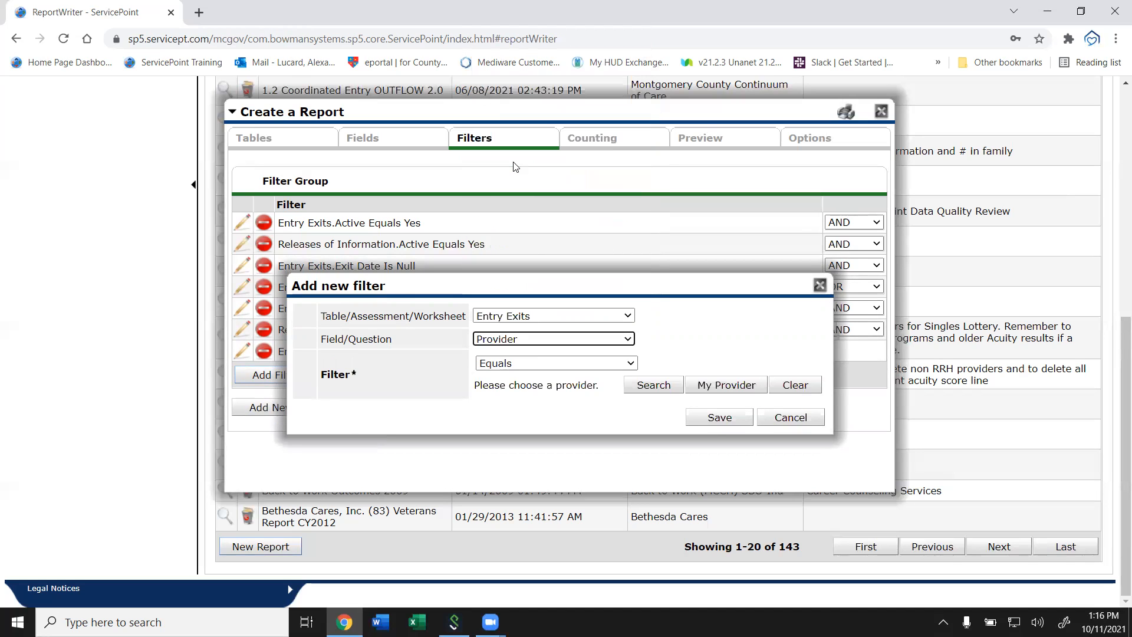
click(664, 387)
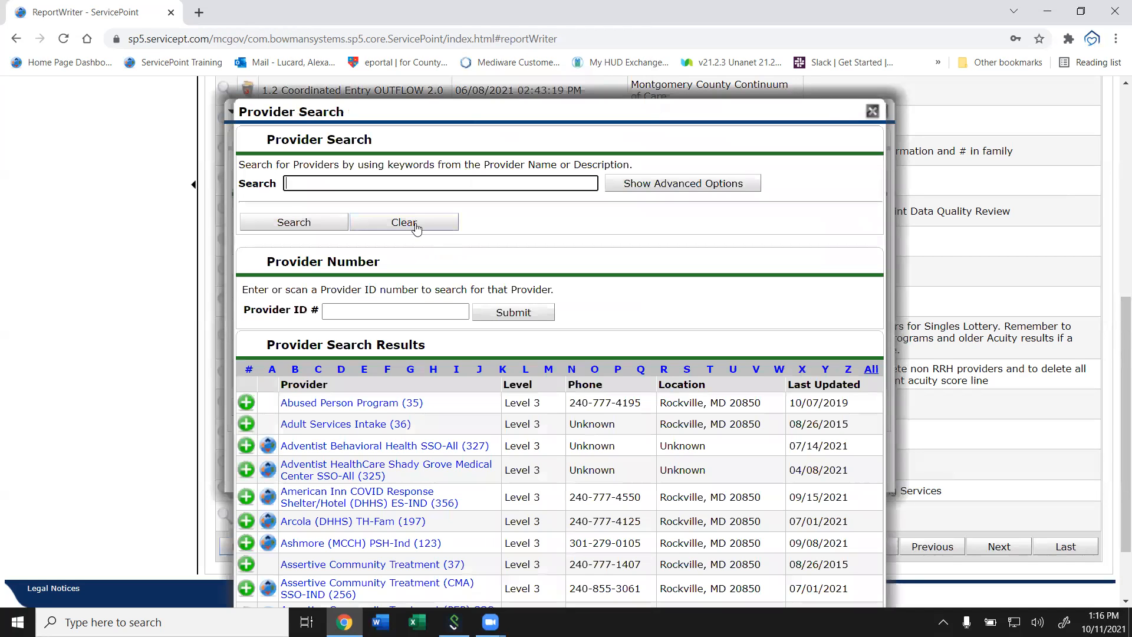
click(405, 183)
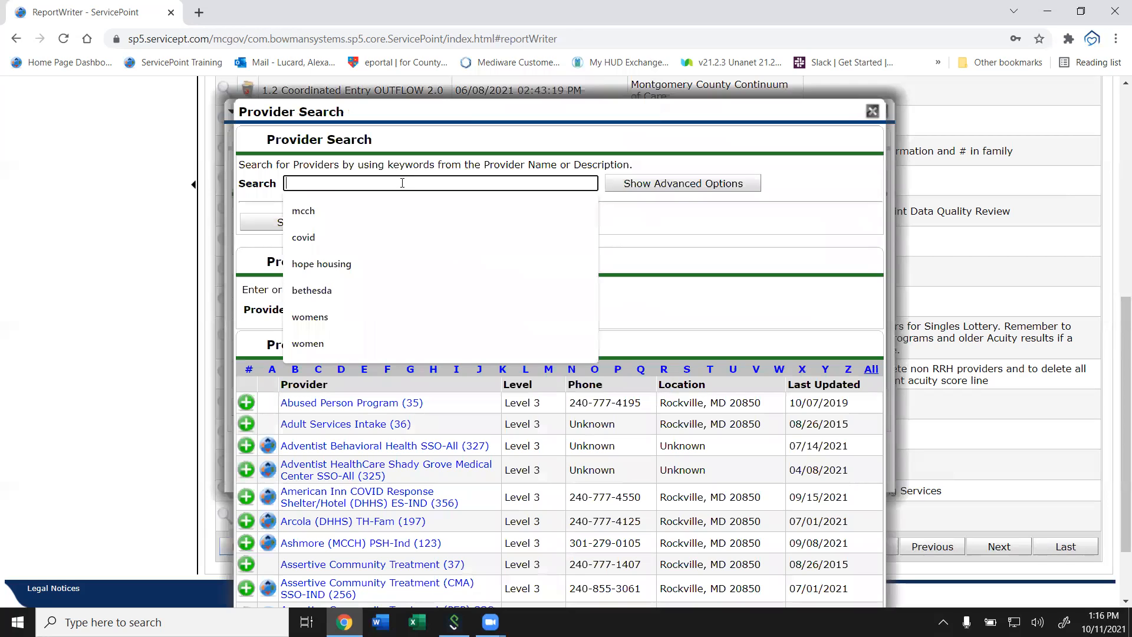
text(interfaith)
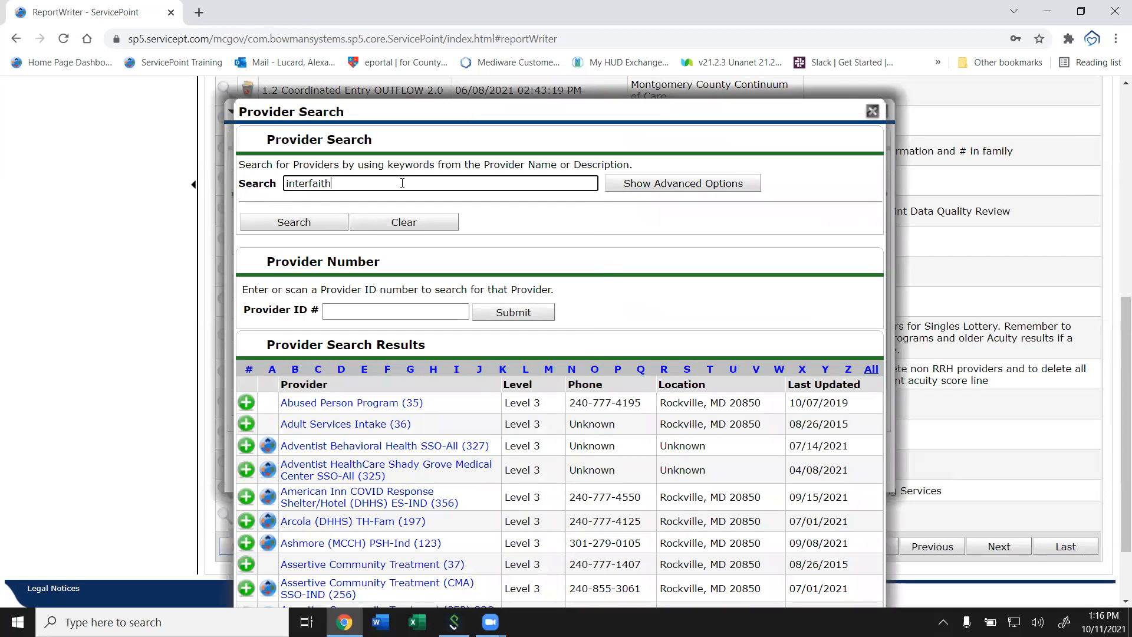
text( homes)
key(Return)
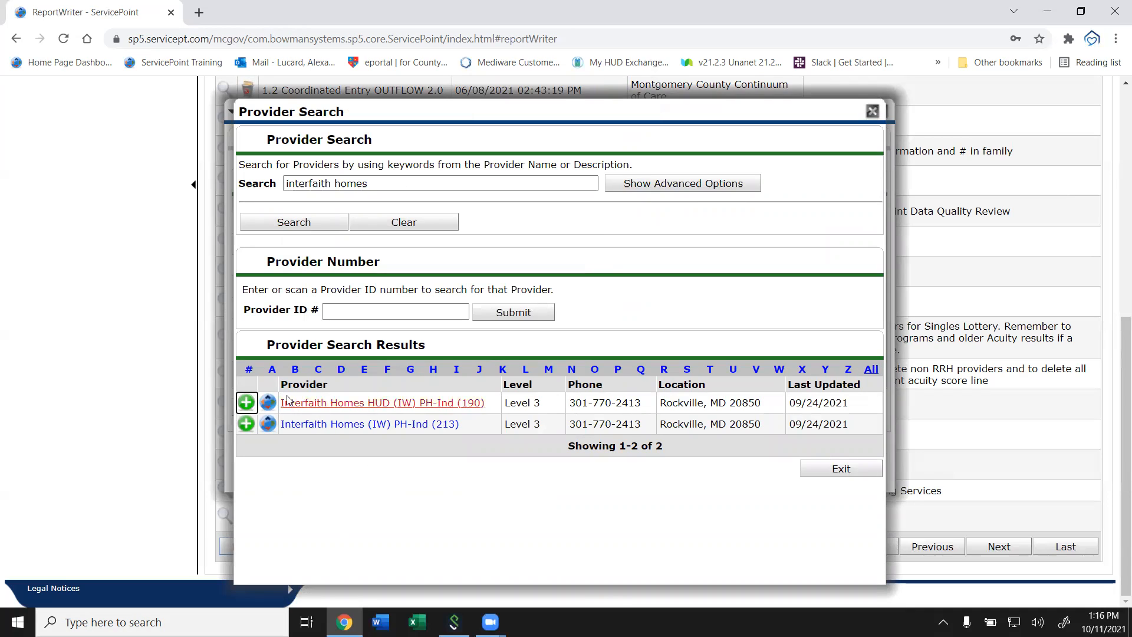
click(247, 402)
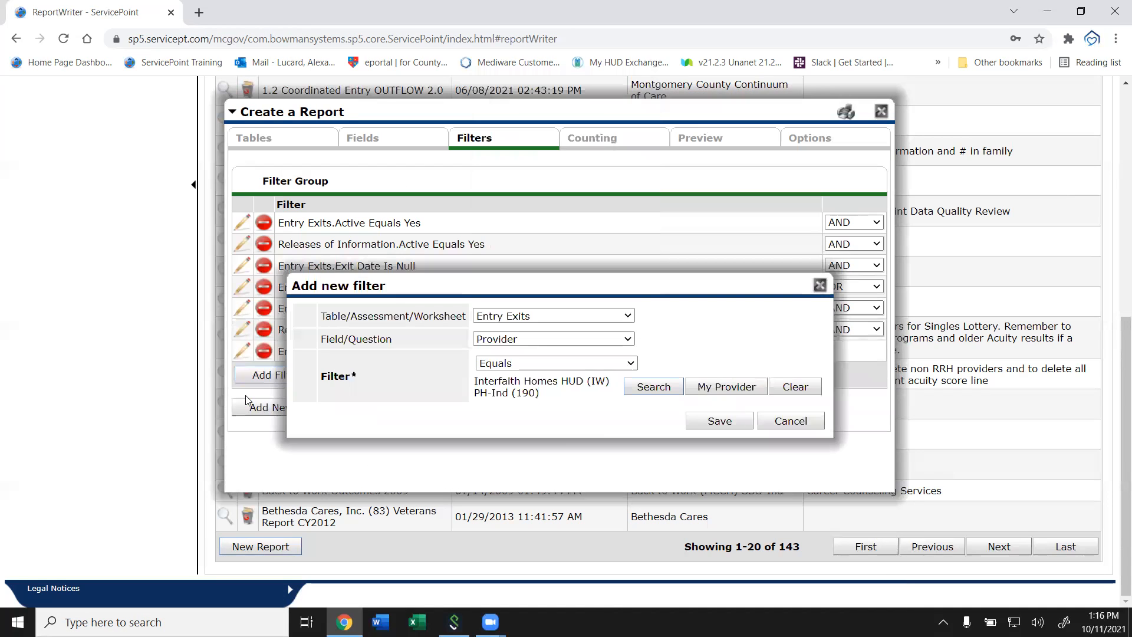
click(709, 422)
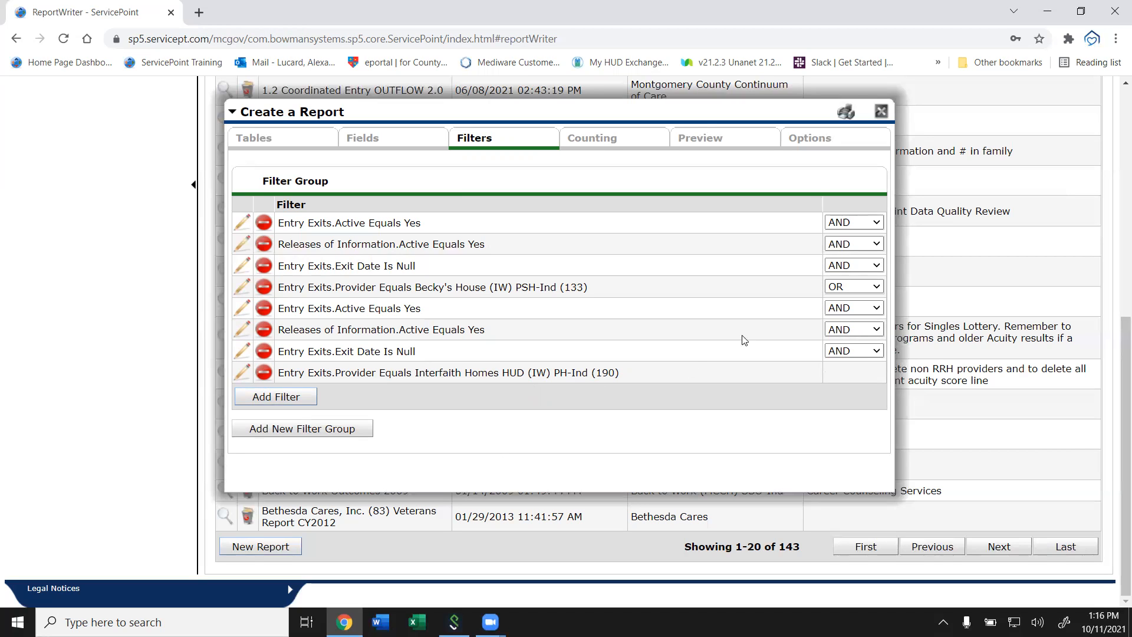
- Preview the report and page through the records, checking providers and exit dates, and return to the first page
click(702, 134)
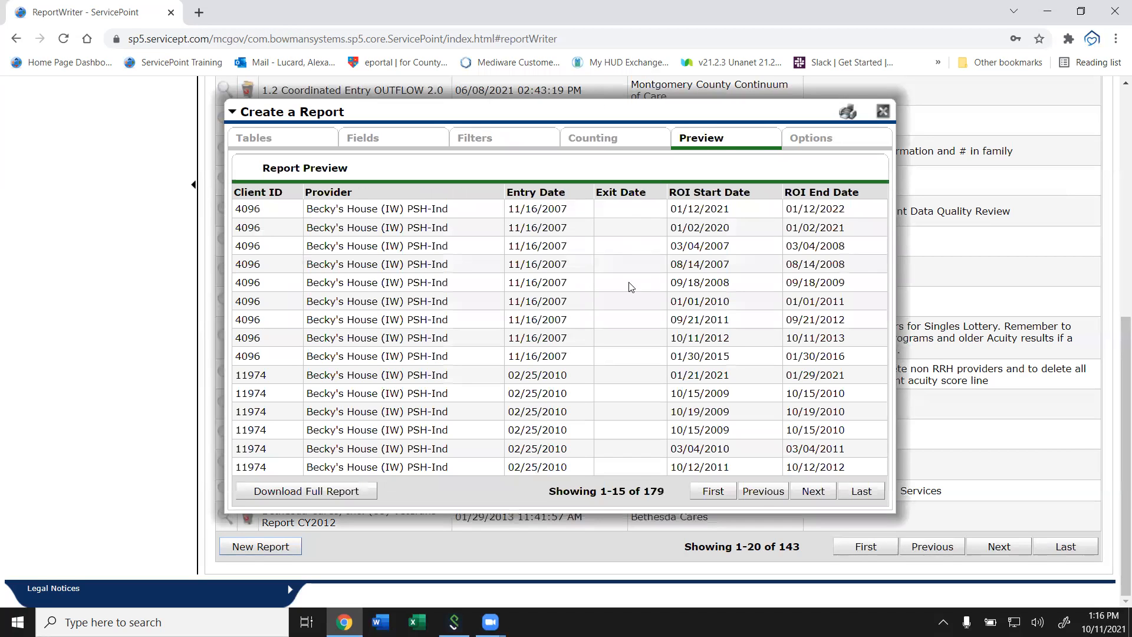
click(805, 501)
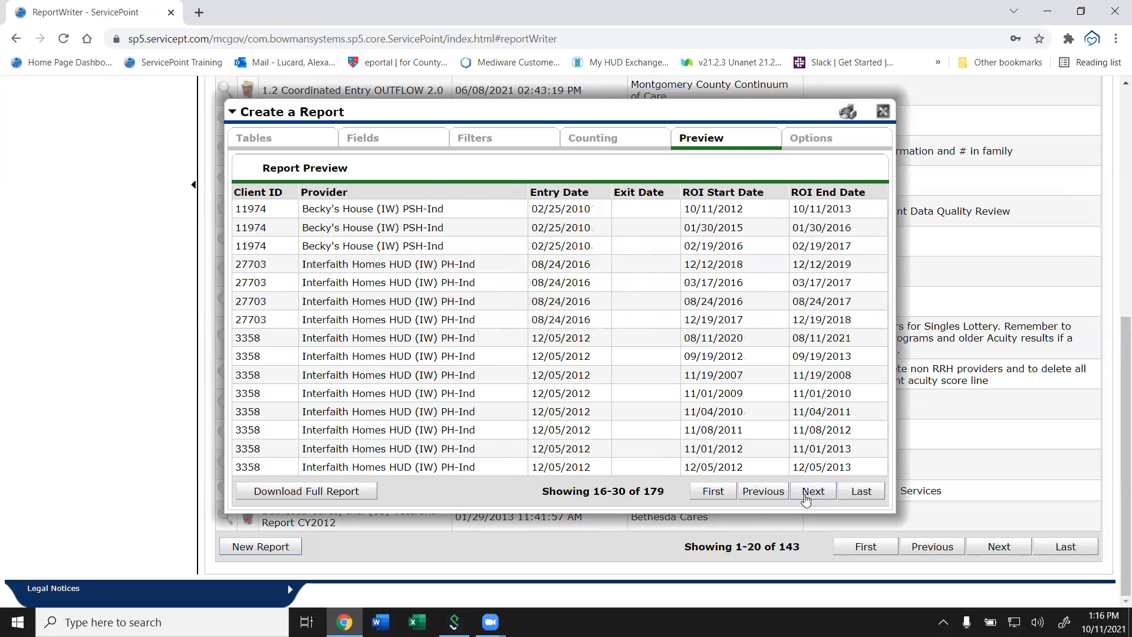
click(805, 500)
click(806, 499)
click(806, 500)
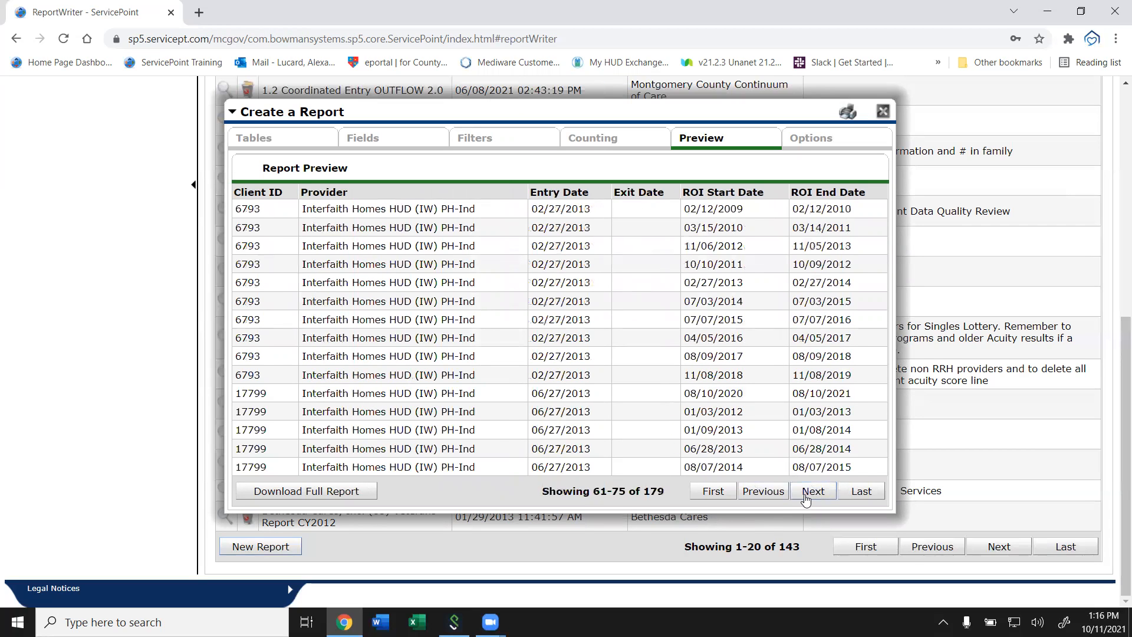
click(805, 500)
click(712, 500)
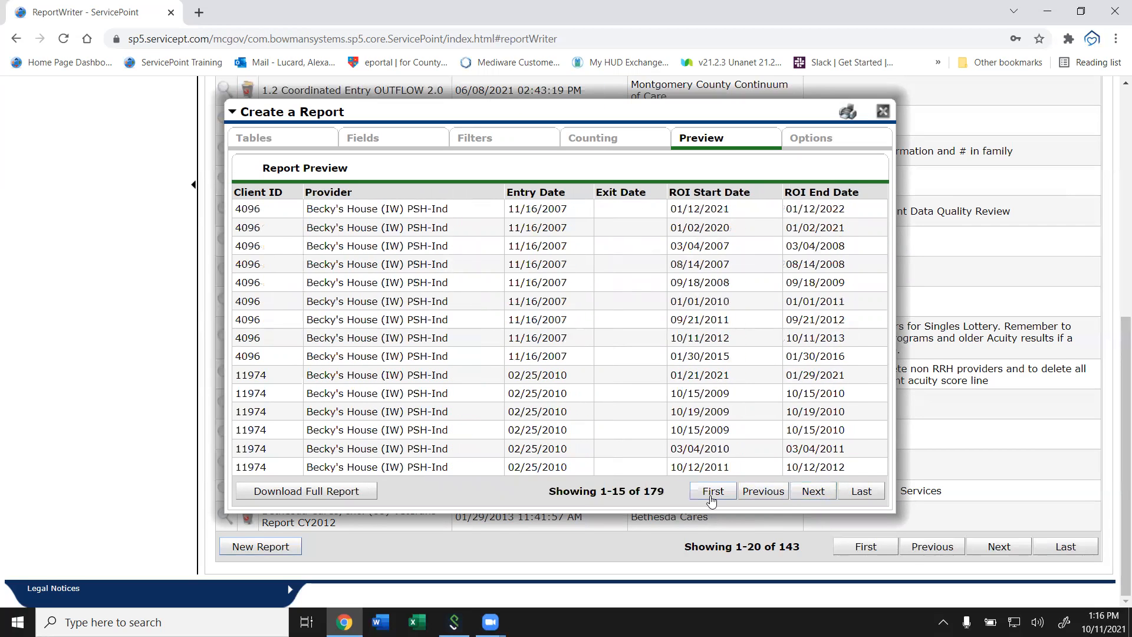
- Remove the four filters following the Becky's House (IW) PSH-Ind (133) provider filter, and check that provider filter's settings without changing them
click(464, 142)
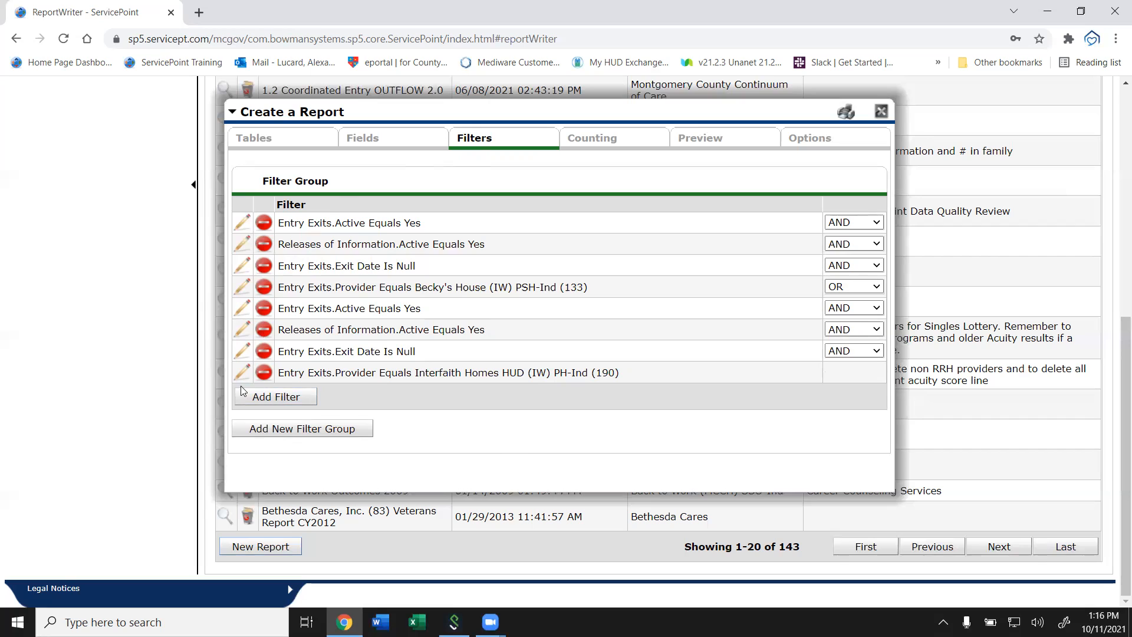
click(265, 372)
click(264, 351)
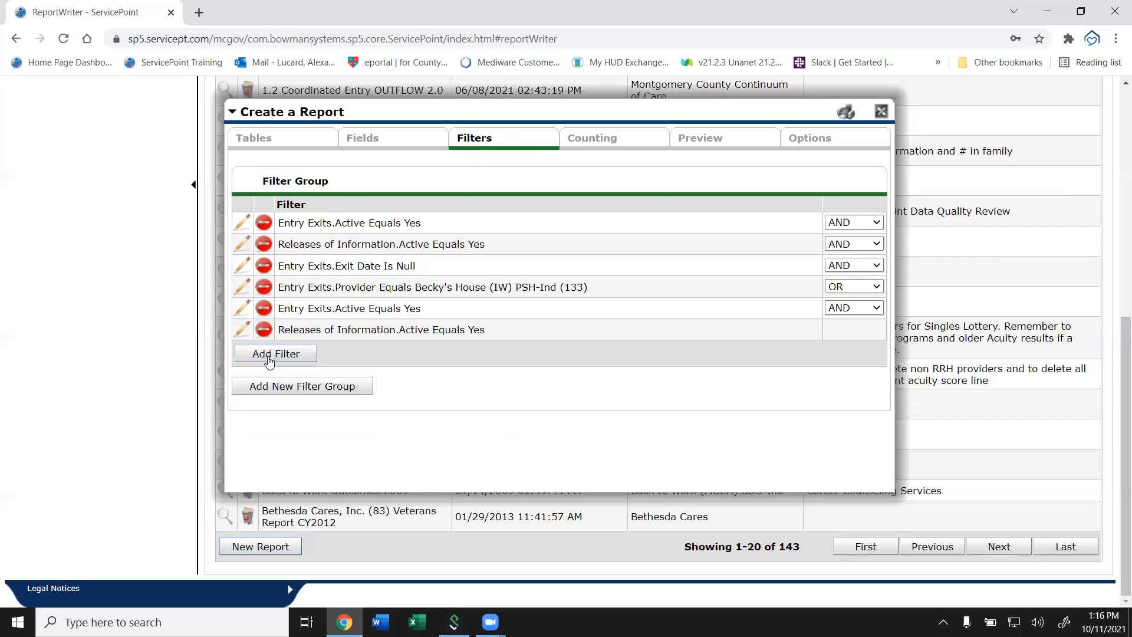
click(263, 330)
click(264, 308)
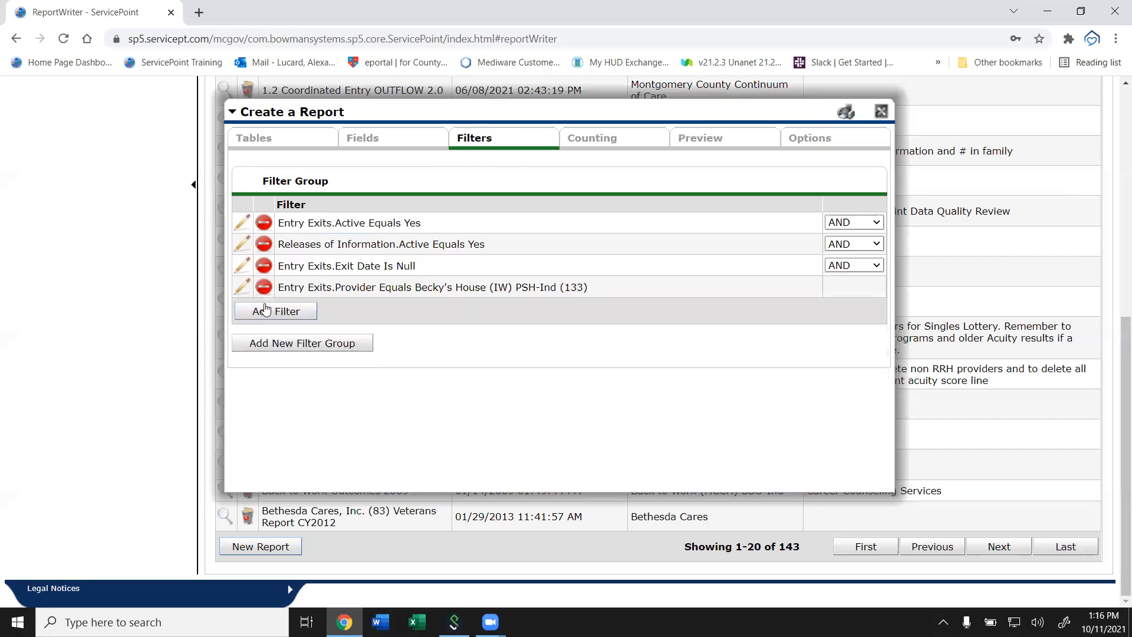
click(243, 287)
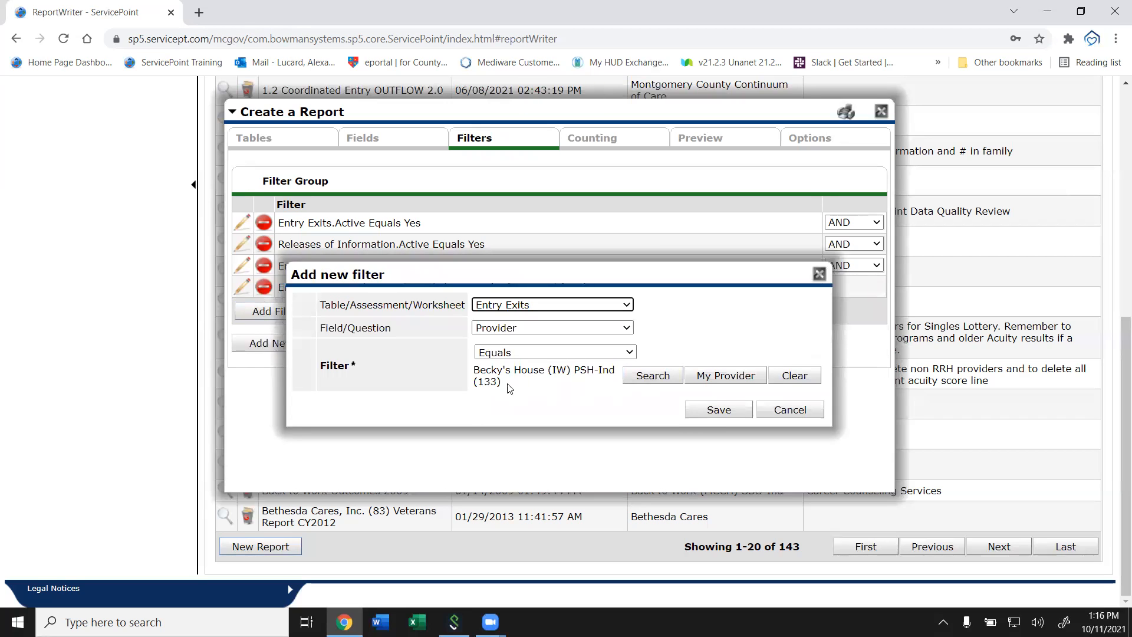
click(791, 410)
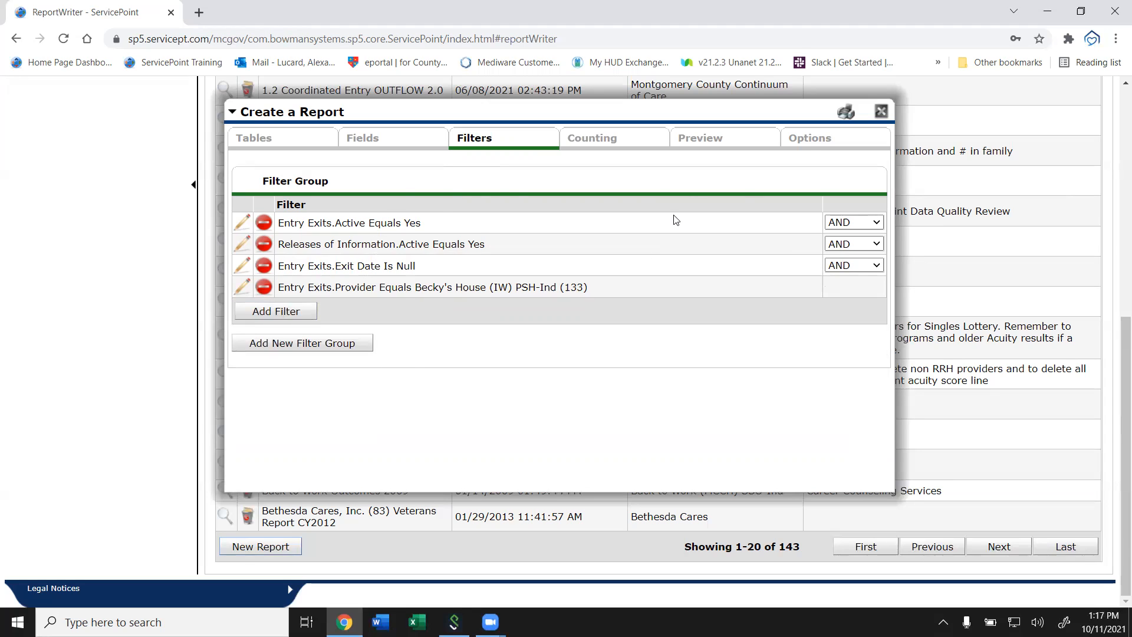
- Name the report "10112021 TEST ROI REPORT" and begin its description with "THis Report lets you see whose ROIs are up to date. Remember to"
click(811, 145)
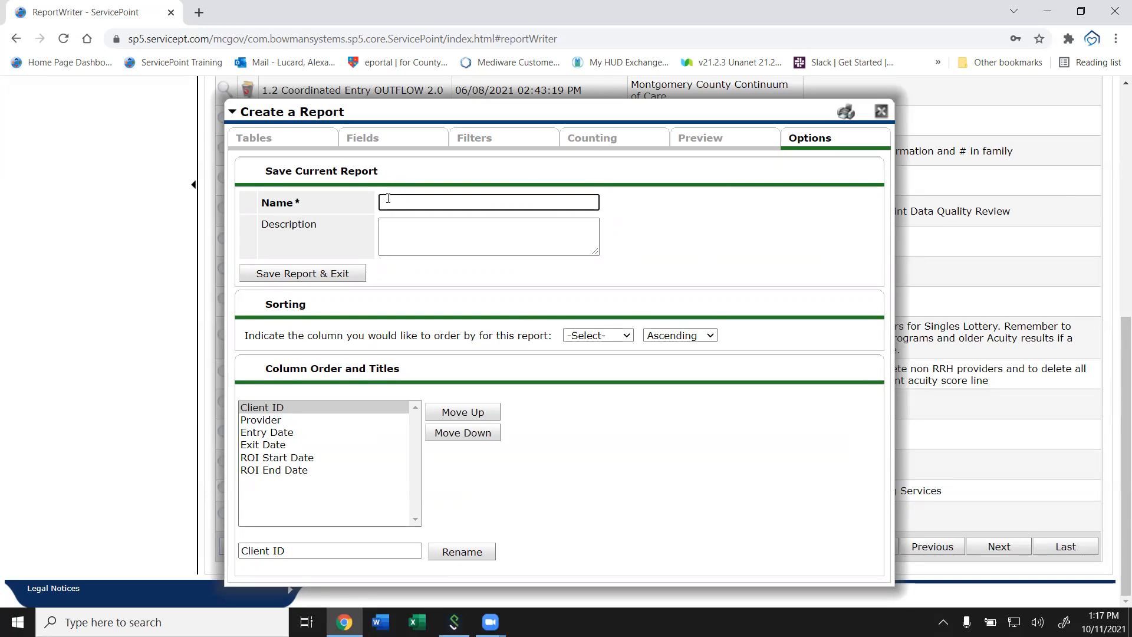
text(10112021 TEST ROI REPORT)
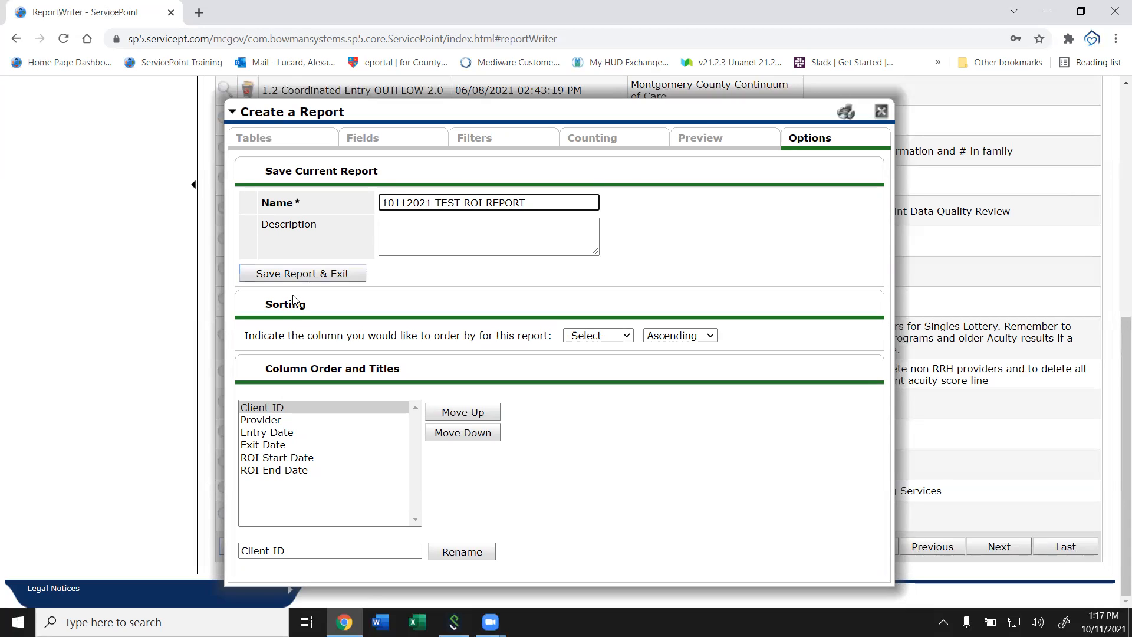
click(406, 243)
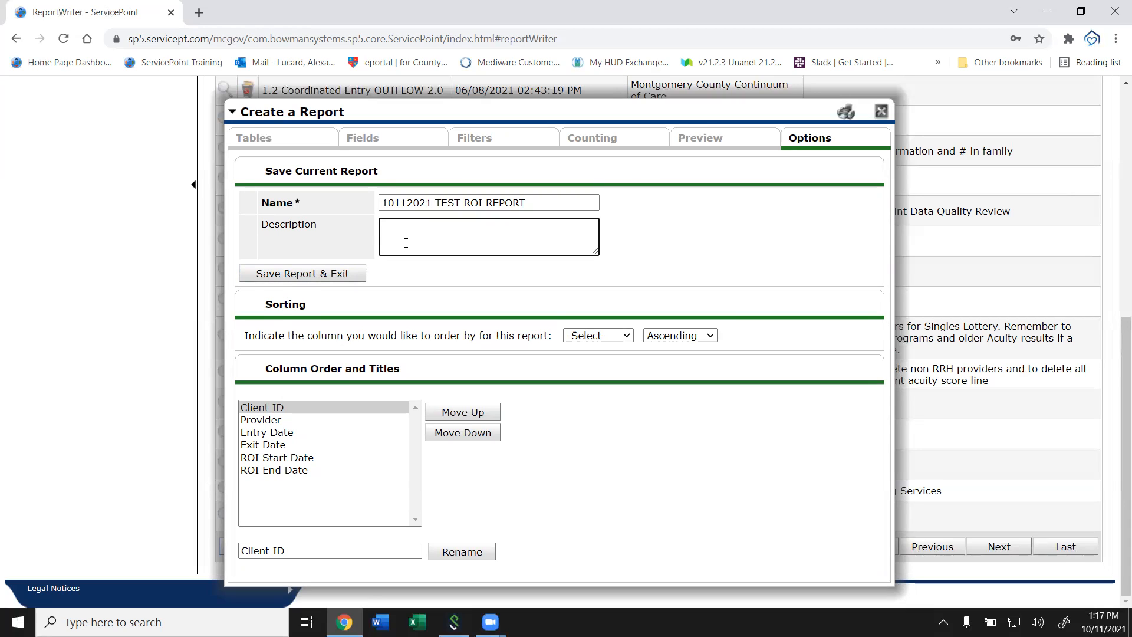
text(THis Report lets you see who se )
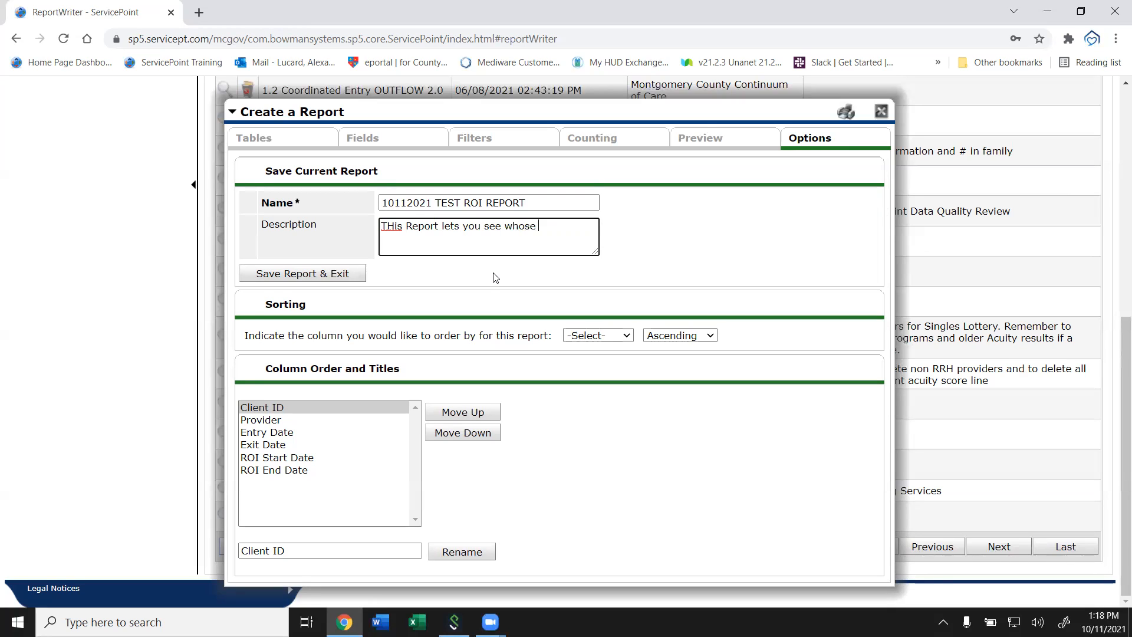
text(ROIs ae)
key(BackSpace)
text(re up to date. Remember to)
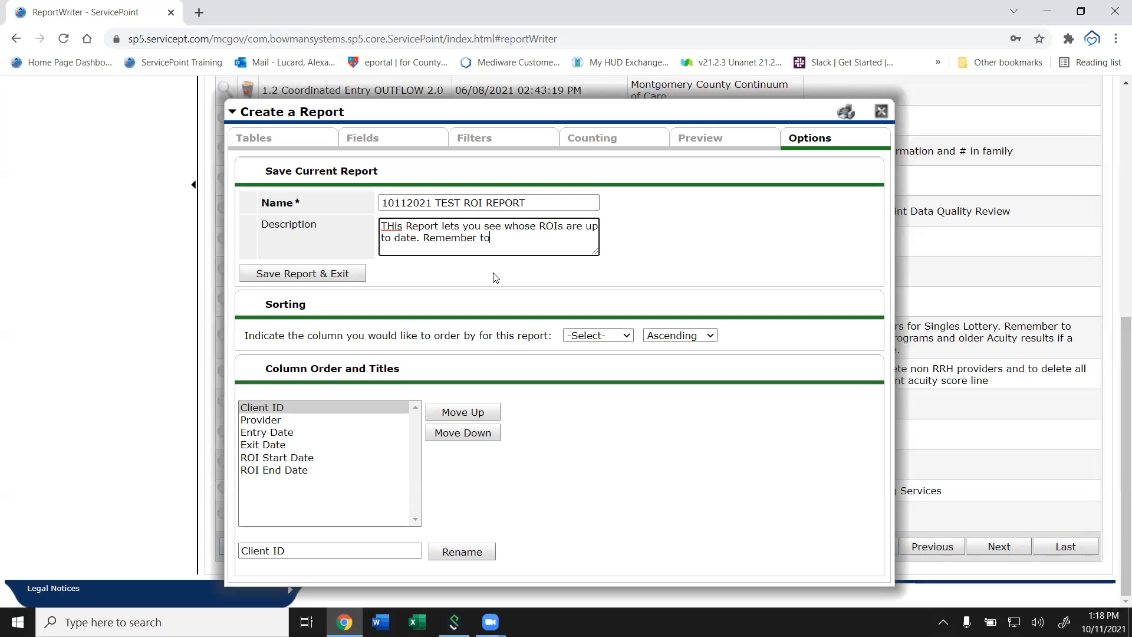
- Continue the description with "sort in Excel by Client ID (smallest to largest) and then by ROI Start Date (newest to Oldest)."
text( sort in Excelt)
key(BackSpace)
text(by Clie)
text(nt ID ()
text(smallest to large)
text(st)
text() an)
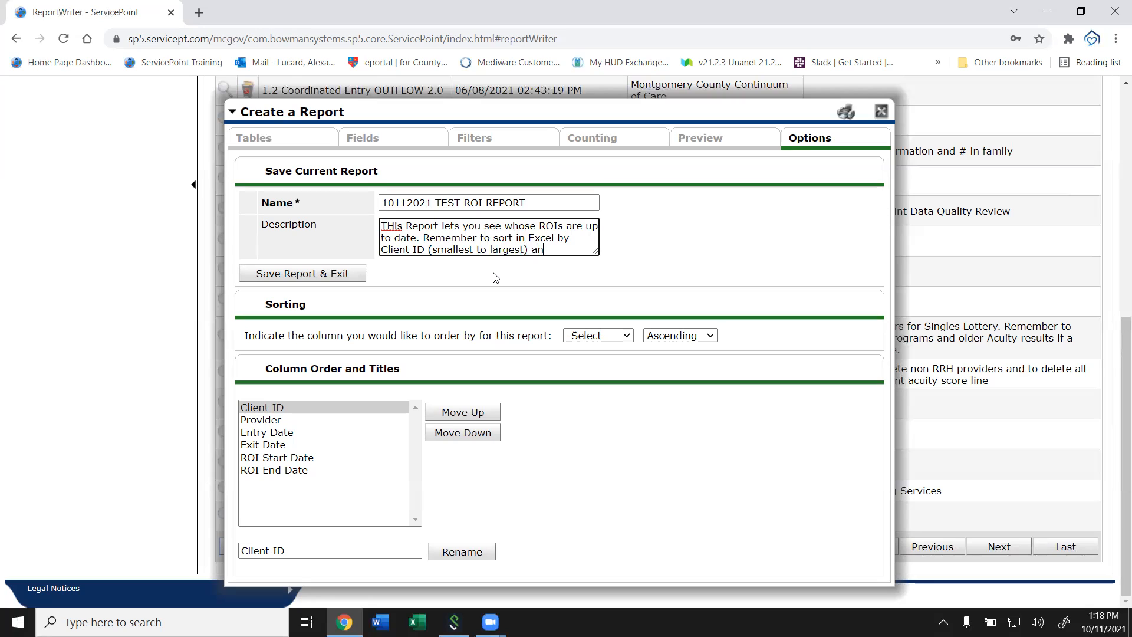
text(d then by)
text( ROI Start Date )
text((newest to )
text(Oldest). The)
- End the description with "Then Remove duplicates by having everything but the ROI Start and End Dates checked off."
text(n Remove dupl)
text(icated)
key(BackSpace)
text(s by having everything but the ROI Start and End Dates checked off.)
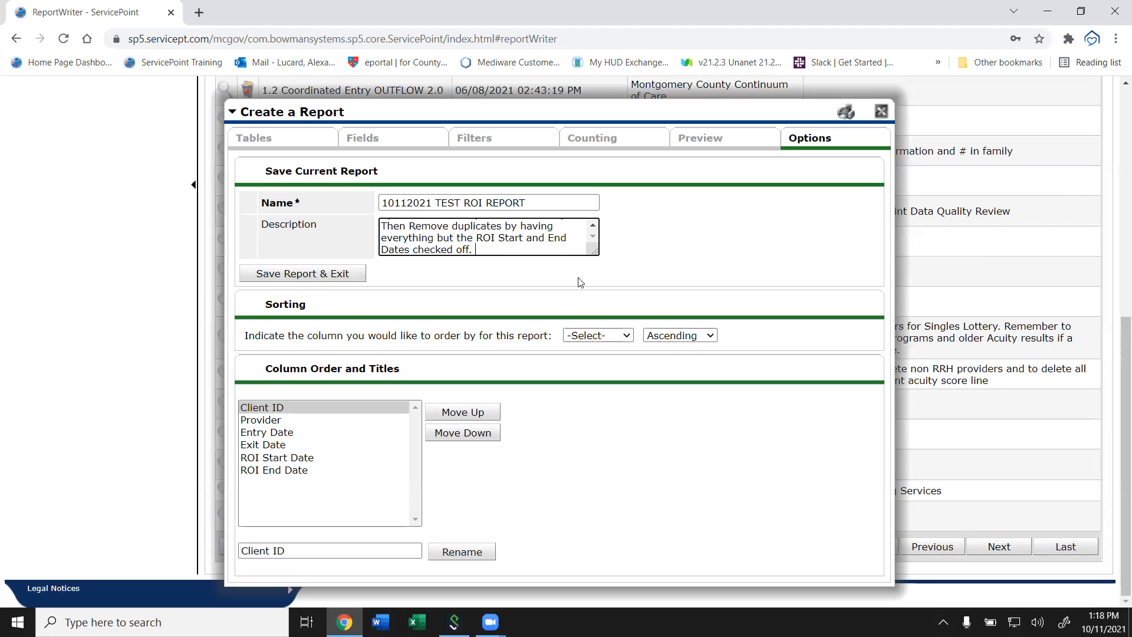
- Save the report and exit the report editor, and locate 10112021 TEST ROI REPORT among the saved reports
click(340, 276)
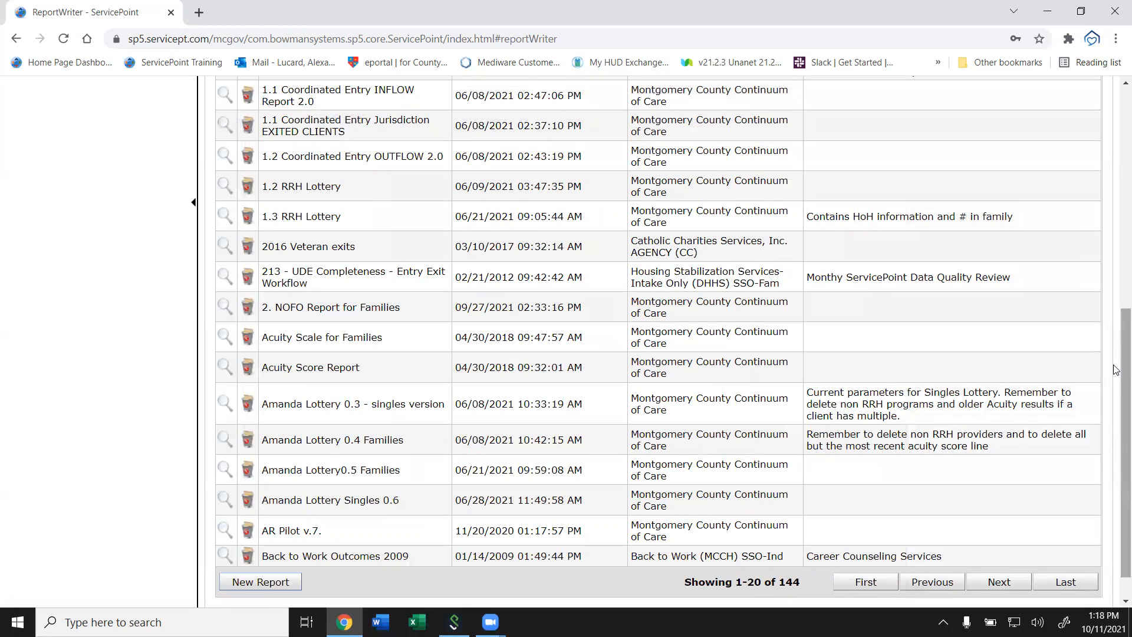
right_click(1116, 369)
click(1117, 243)
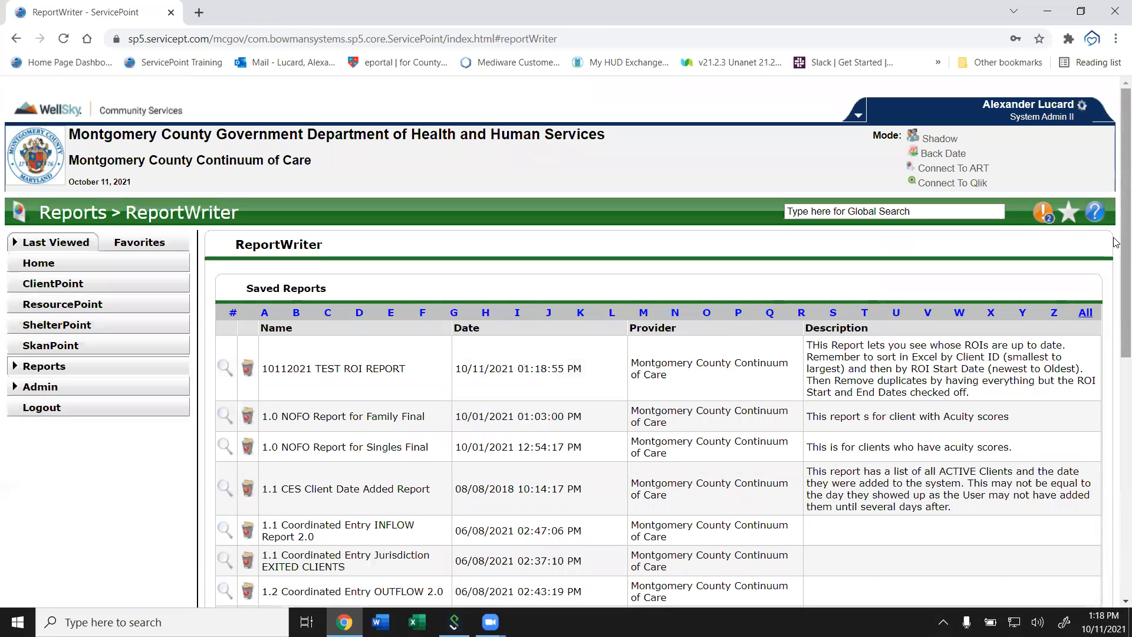